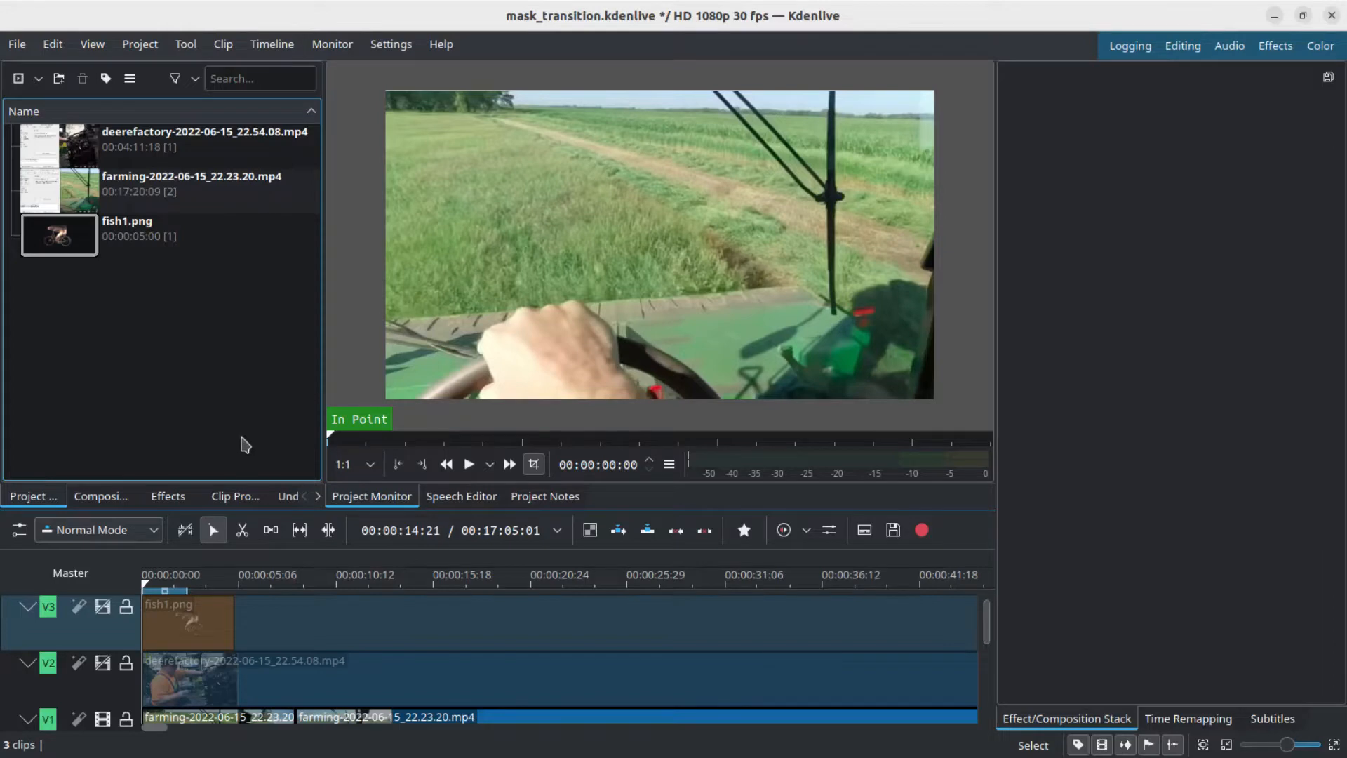
Show video tracks V2 and V3, and add a Transform effect to the fish1.png clip
{"action": "left_click", "coordinate": [108, 668]}
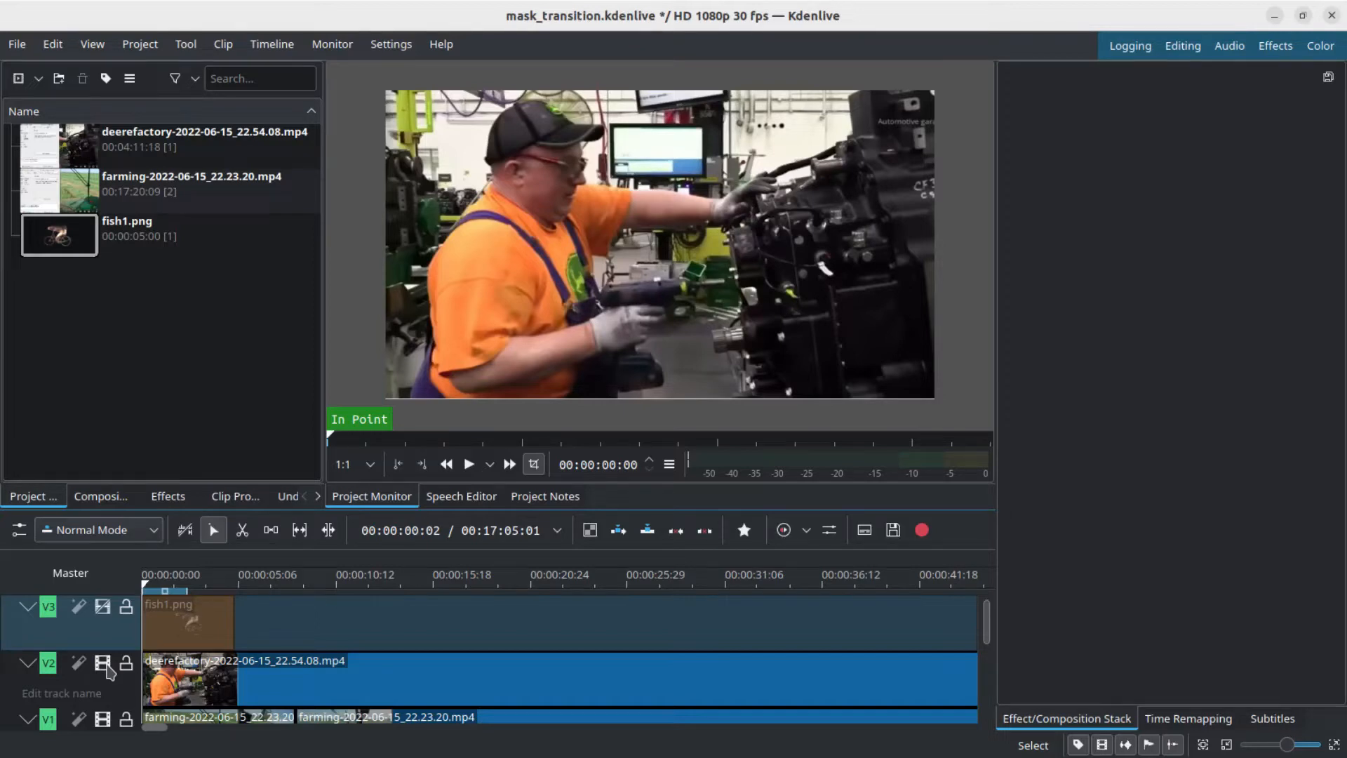
{"action": "left_click", "coordinate": [104, 608]}
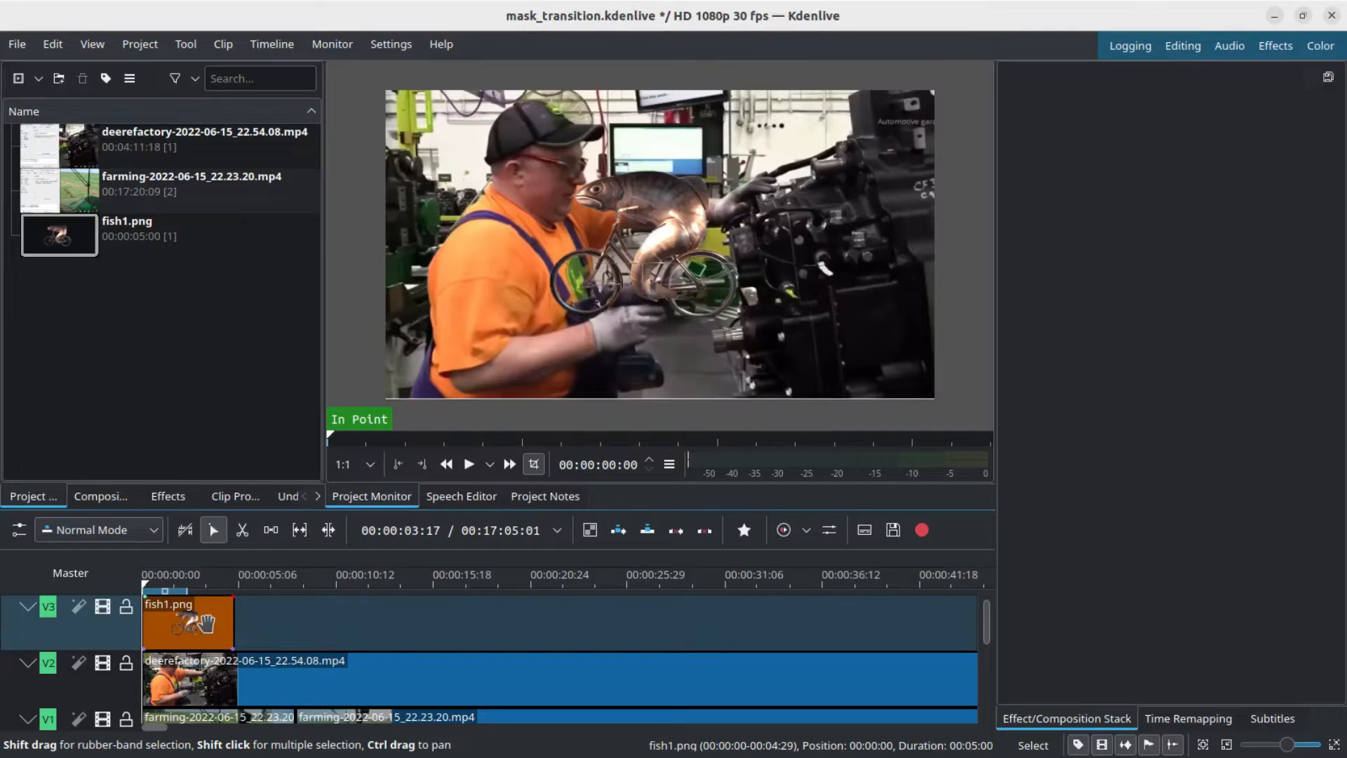
{"action": "right_click", "coordinate": [207, 627]}
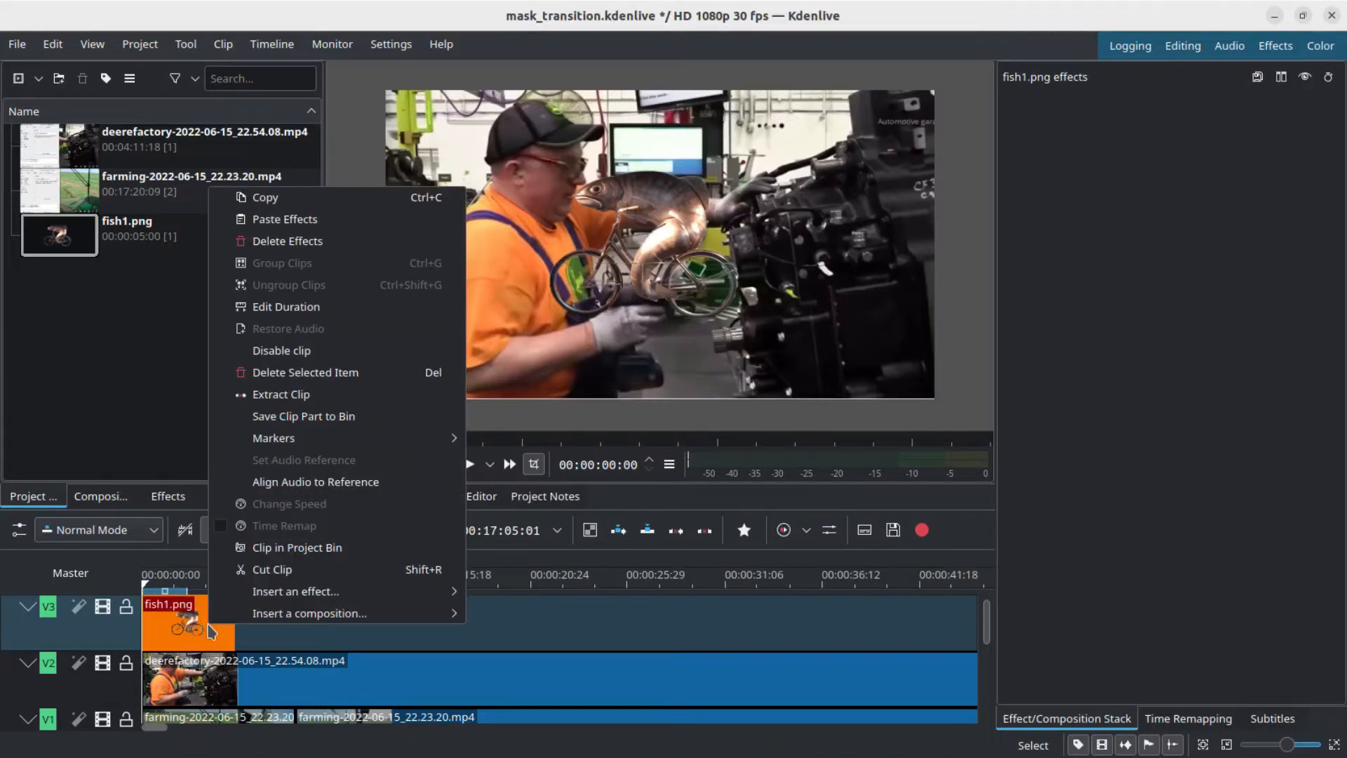
{"action": "mouse_move", "coordinate": [272, 602]}
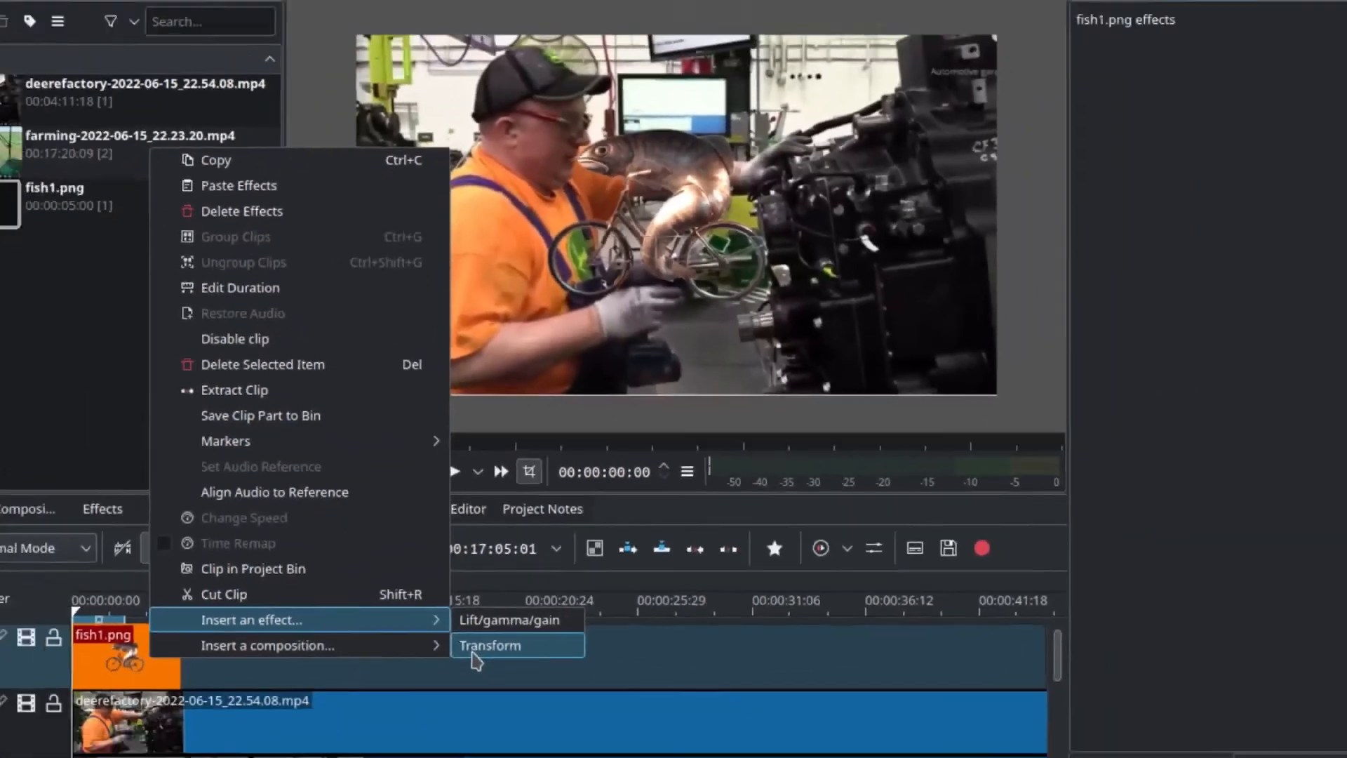
{"action": "left_click", "coordinate": [500, 613]}
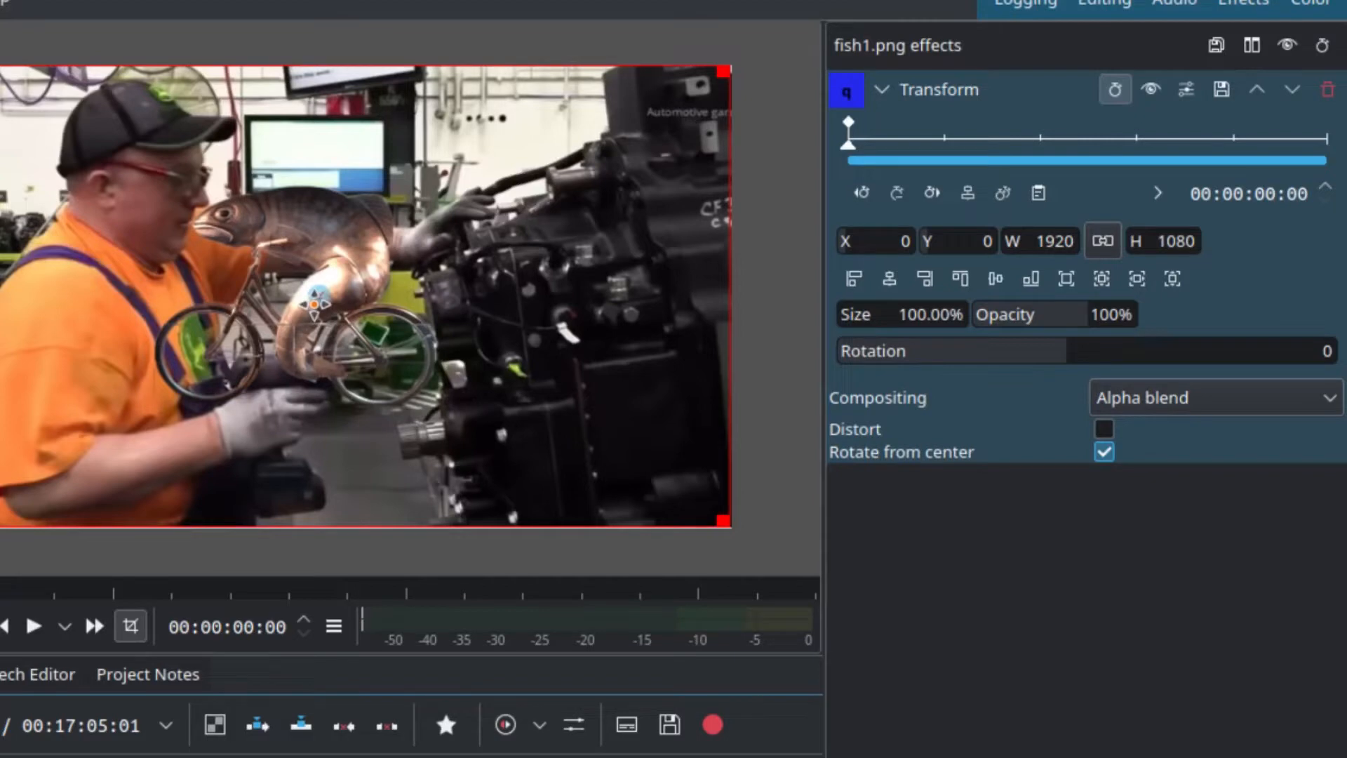
Position the fish image off the frame's right side at the clip's first frame, with X 1350 and Y 289
{"action": "left_click_drag", "start_coordinate": [314, 305], "coordinate": [319, 426]}
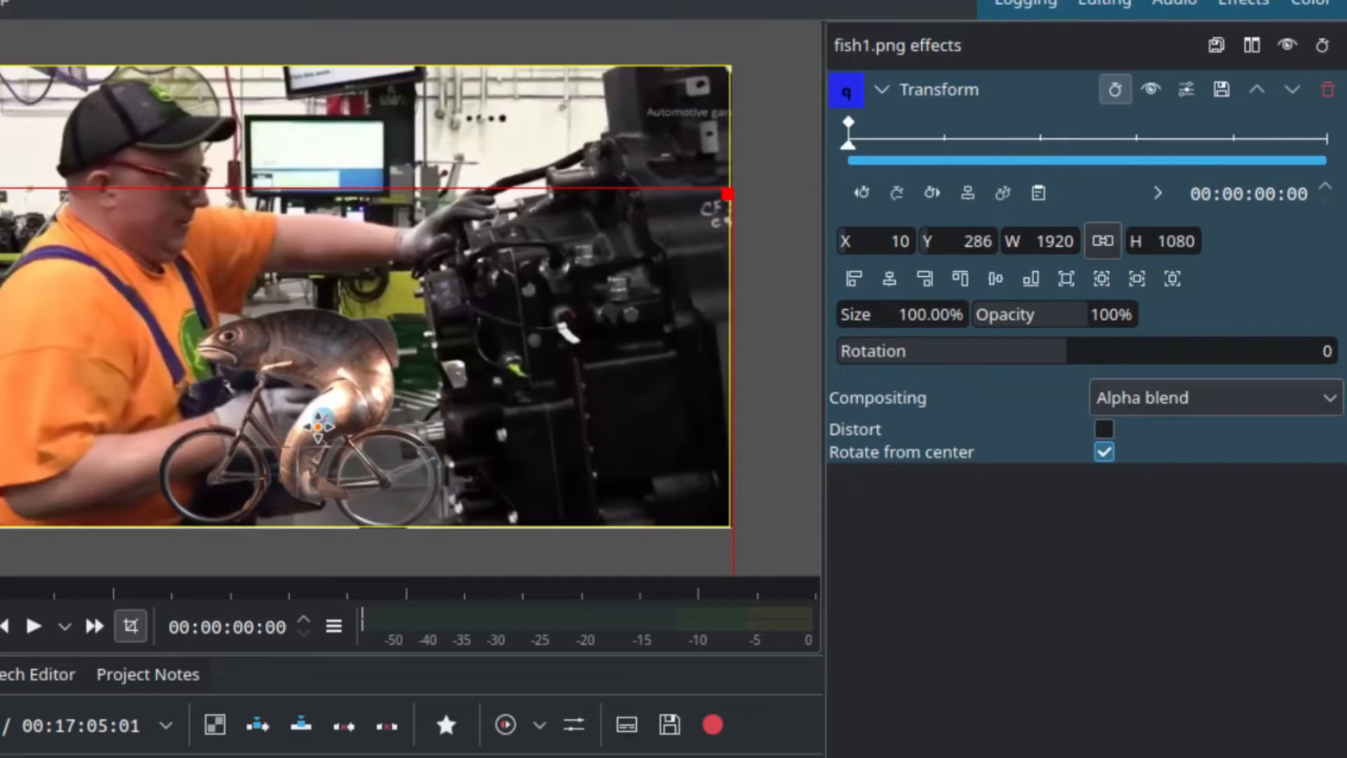
{"action": "left_click_drag", "start_coordinate": [318, 426], "coordinate": [805, 420]}
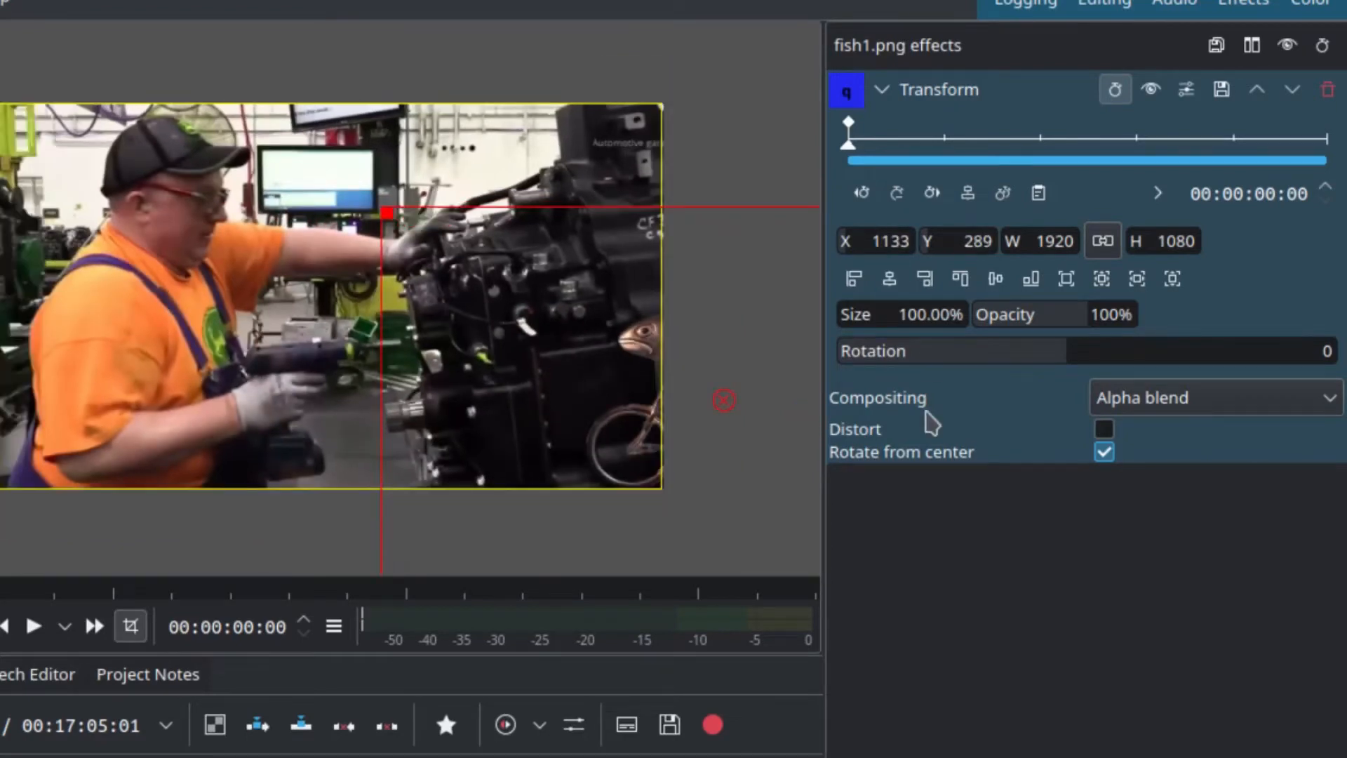
{"action": "key", "text": "Right"}
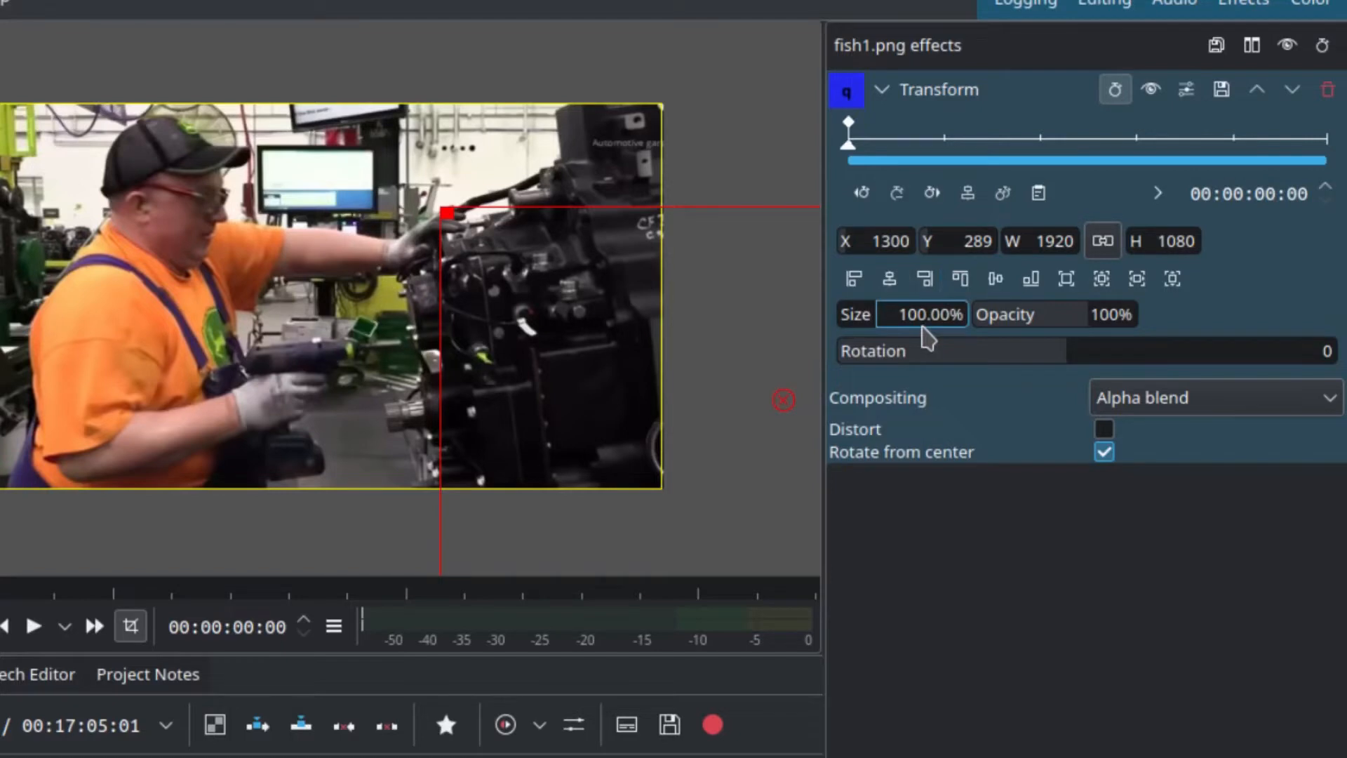
{"action": "key", "text": "Left"}
{"action": "key", "text": "BackSpace"}
{"action": "type", "text": "5"}
{"action": "key", "text": "Return"}
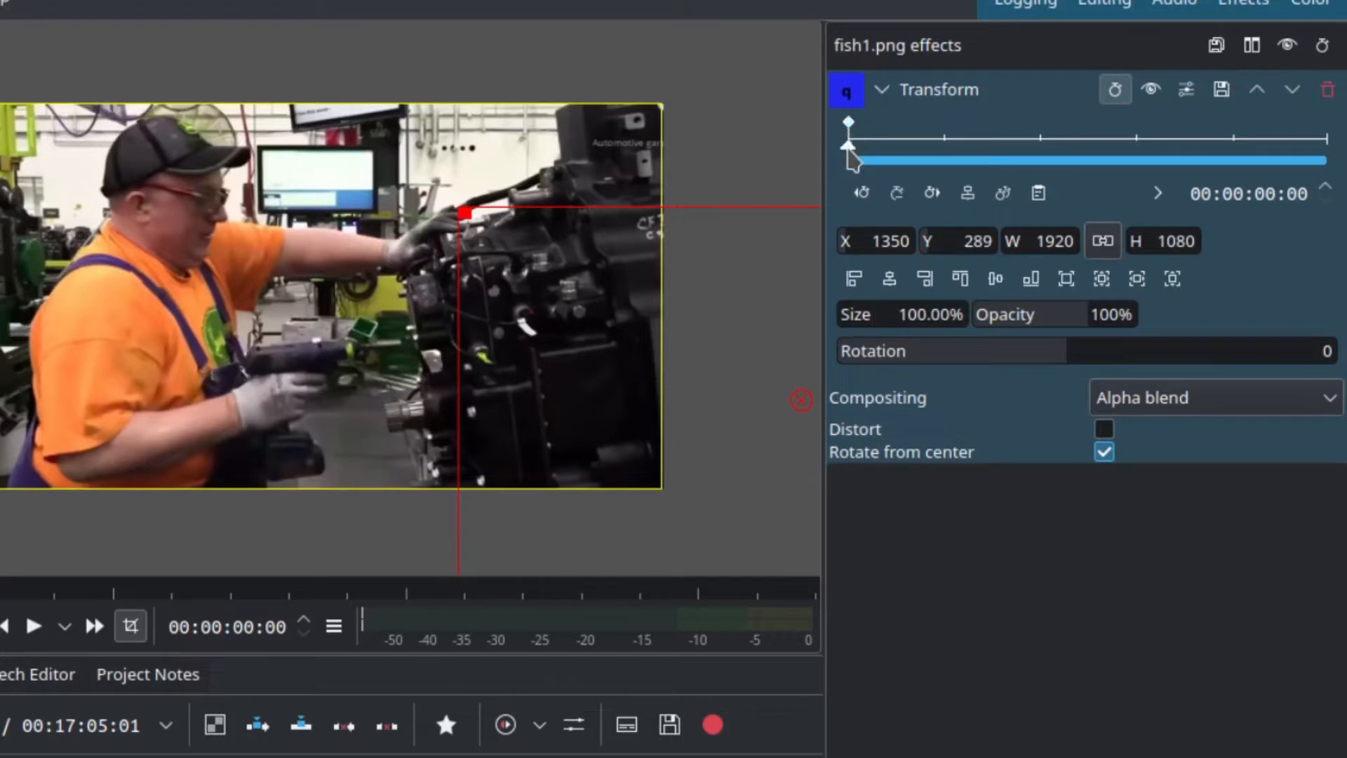
Add a Transform keyframe at the fish clip's last frame, 00:00:04:29, and set its X position to -1350
{"action": "left_click_drag", "start_coordinate": [848, 144], "coordinate": [1329, 179]}
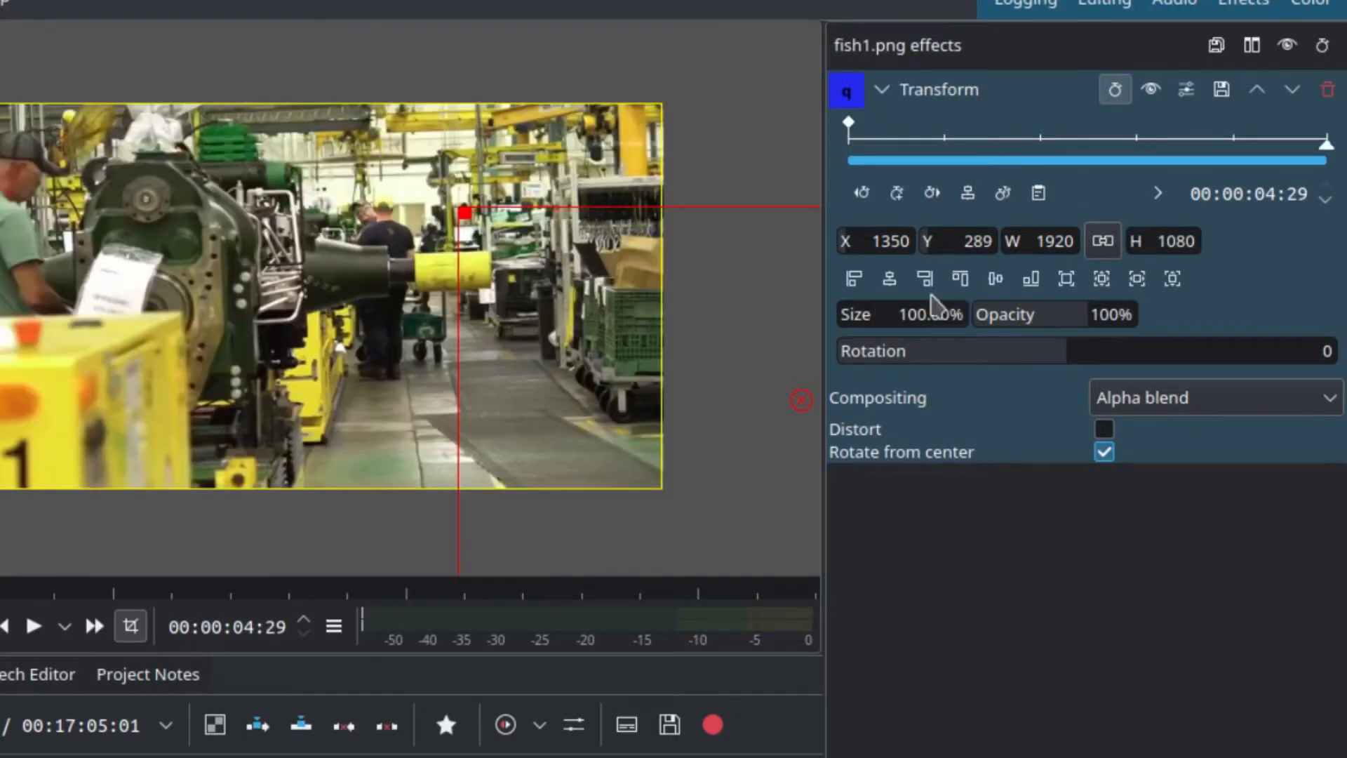
{"action": "left_click", "coordinate": [898, 193]}
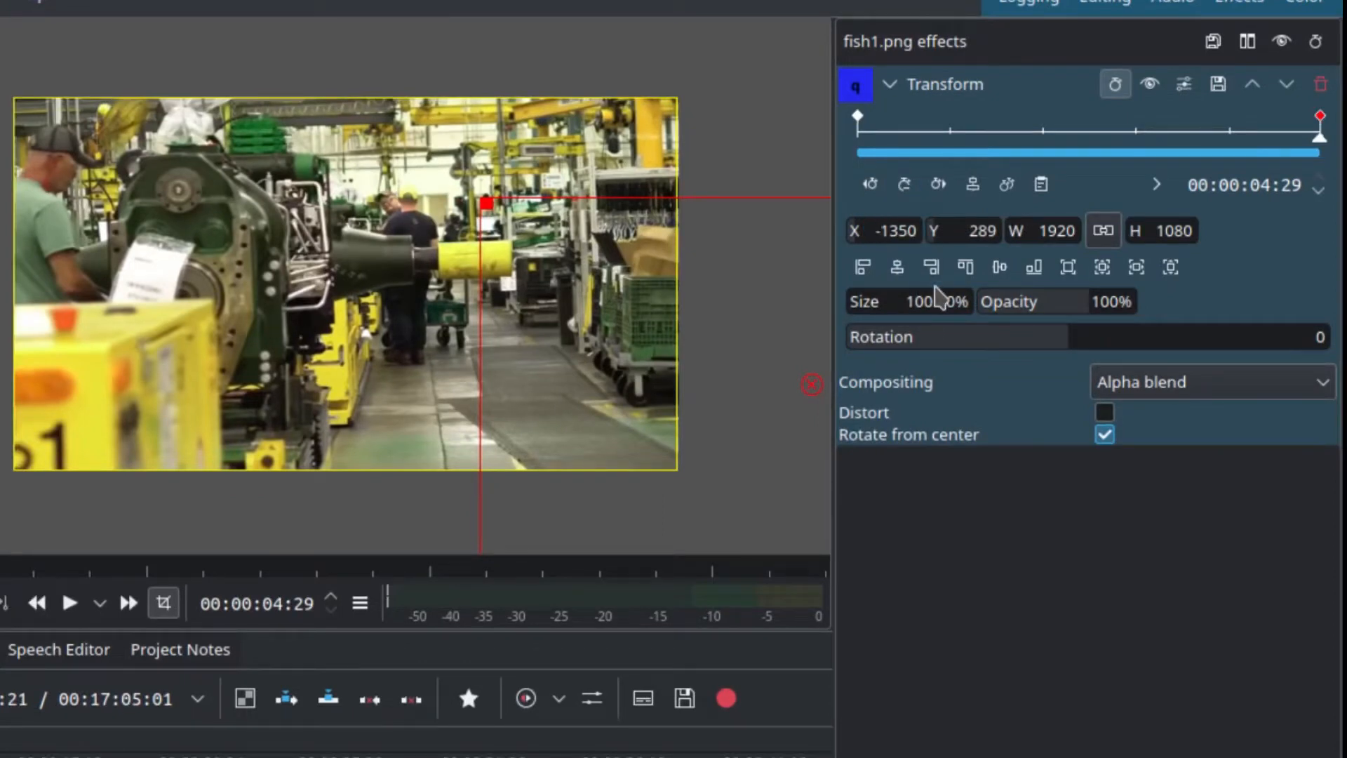
{"action": "key", "text": "Return"}
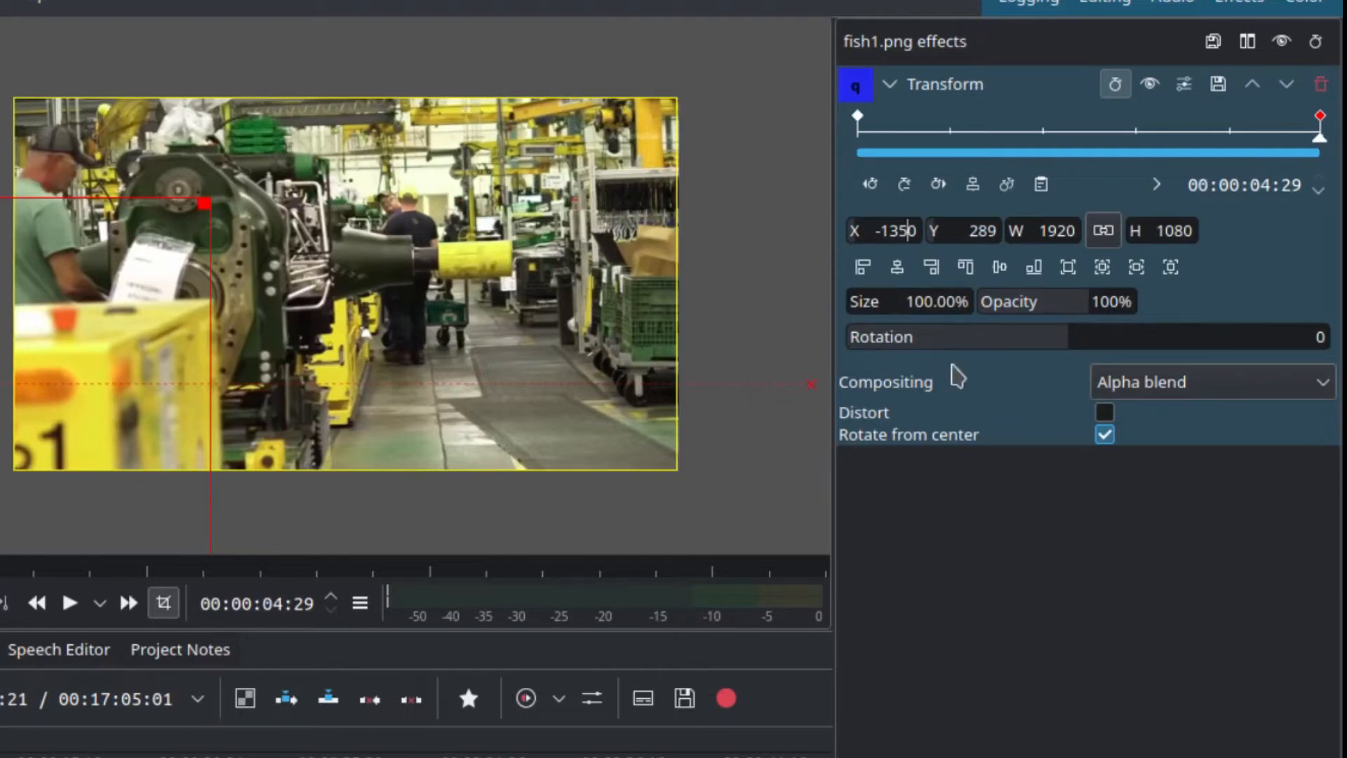
Fine-tune the last keyframe's X position to -1250, keeping the fish just outside the frame's left side
{"action": "key", "text": "BackSpace"}
{"action": "type", "text": "0"}
{"action": "key", "text": "Return"}
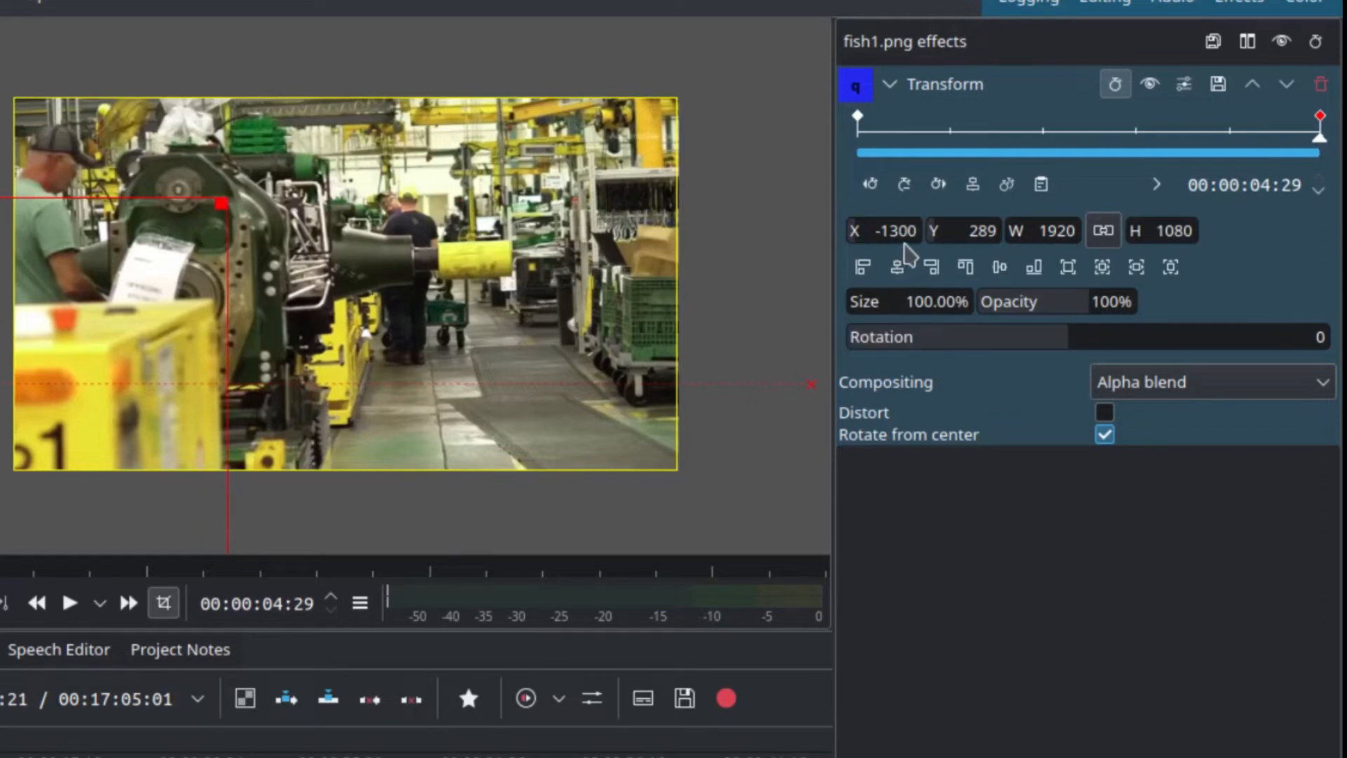
{"action": "left_click", "coordinate": [924, 270]}
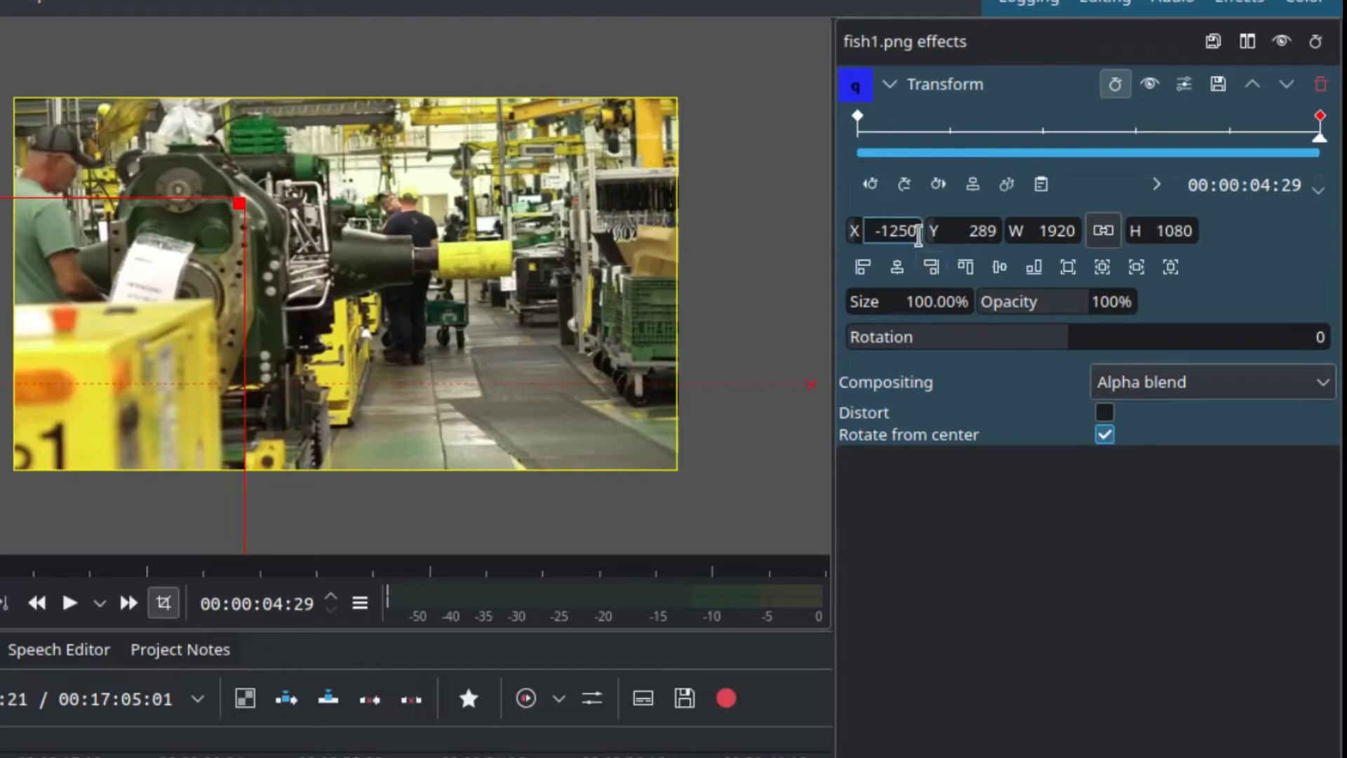
{"action": "left_click", "coordinate": [907, 230]}
{"action": "key", "text": "BackSpace"}
{"action": "type", "text": "0"}
{"action": "key", "text": "Return"}
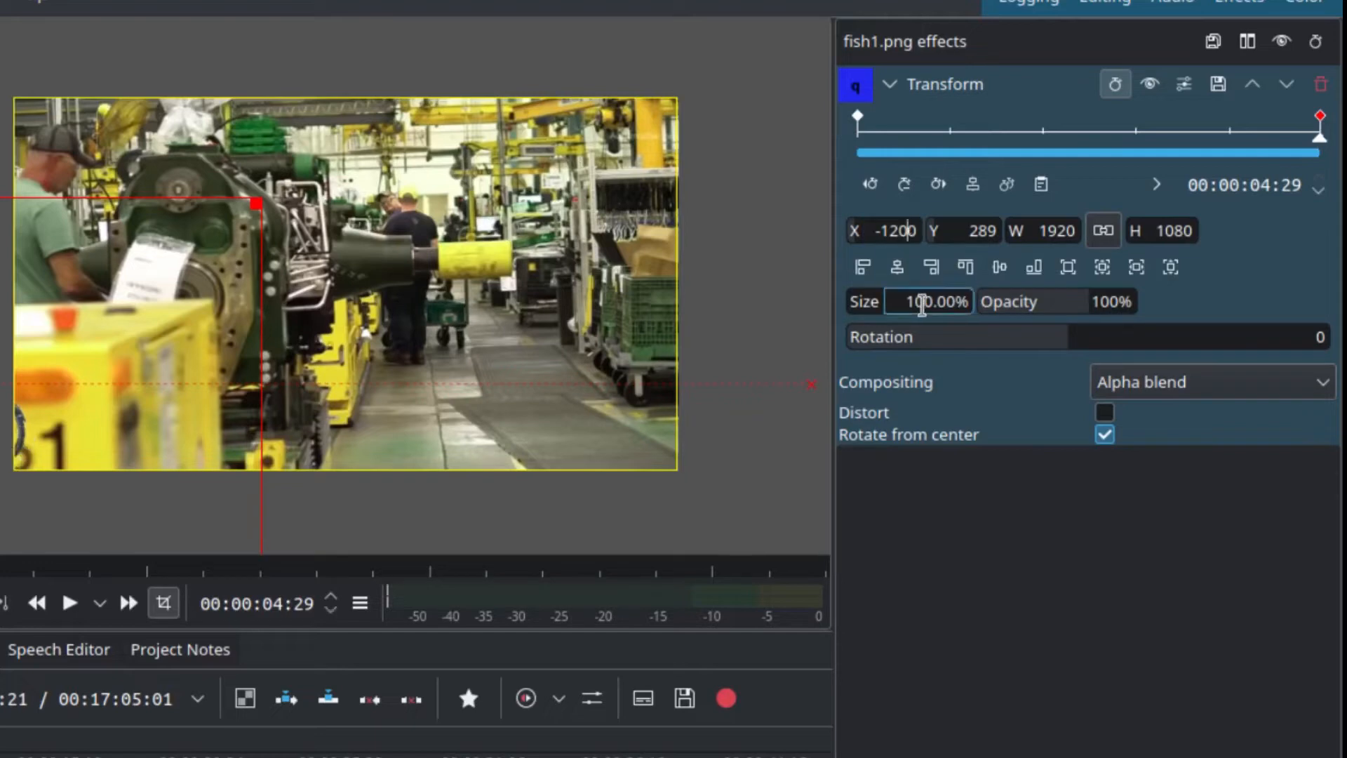
{"action": "key", "text": "BackSpace"}
{"action": "type", "text": "50"}
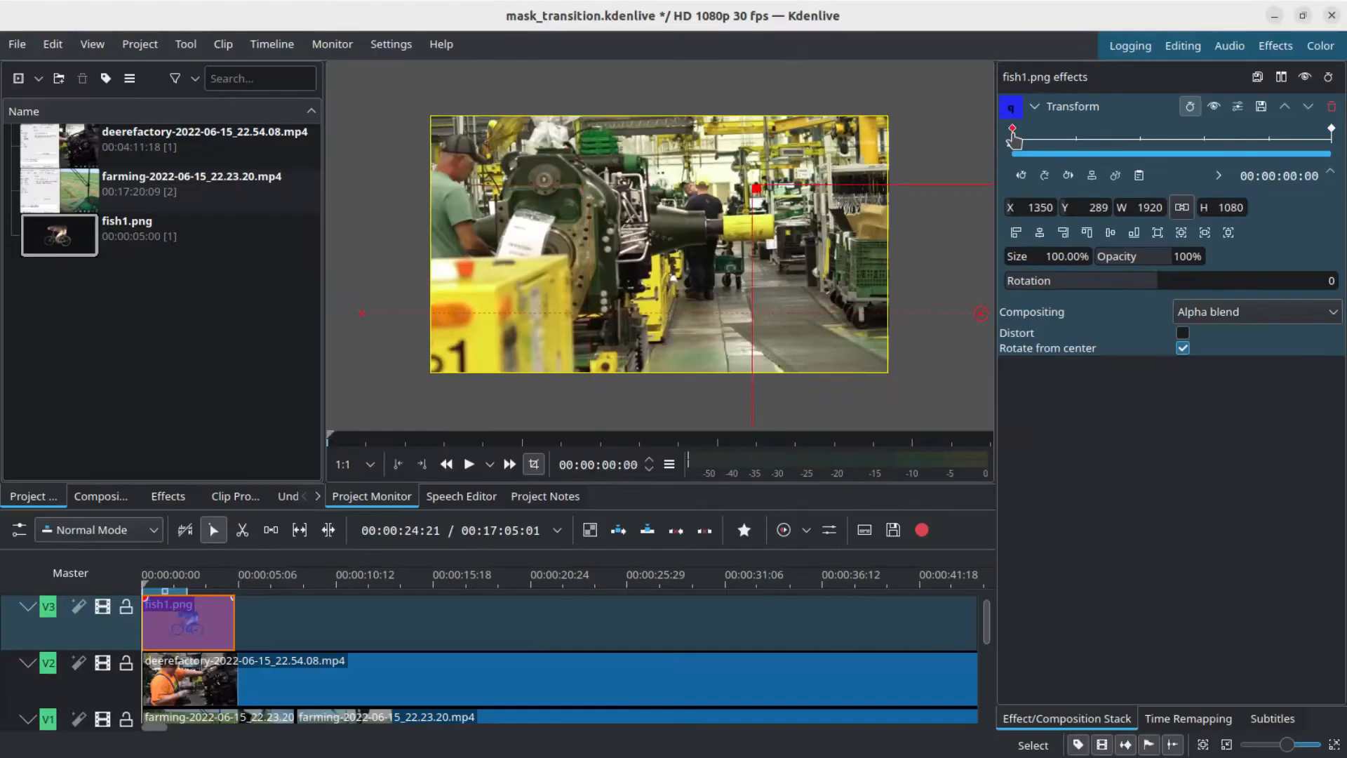
Play the sequence from the start to check the fish's movement across the frame
{"action": "left_click", "coordinate": [855, 124]}
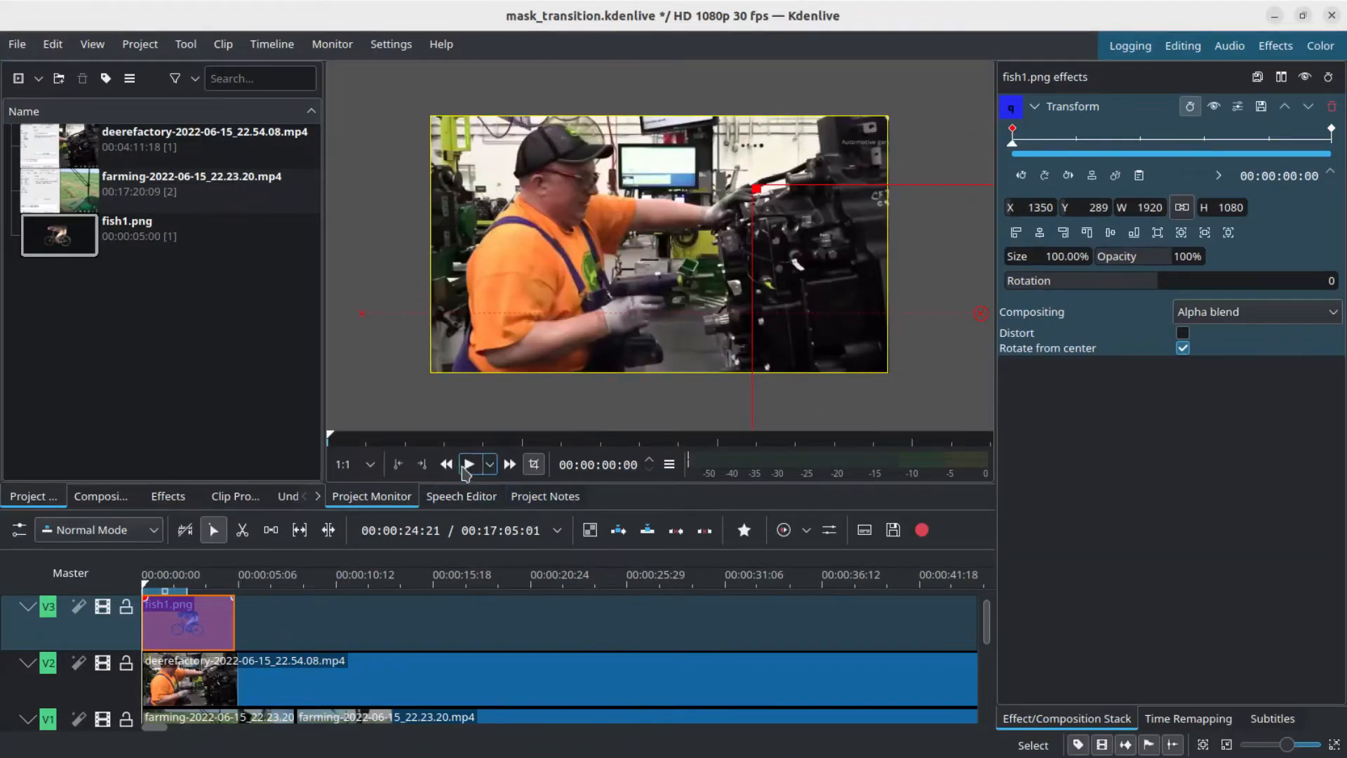
{"action": "left_click", "coordinate": [466, 471]}
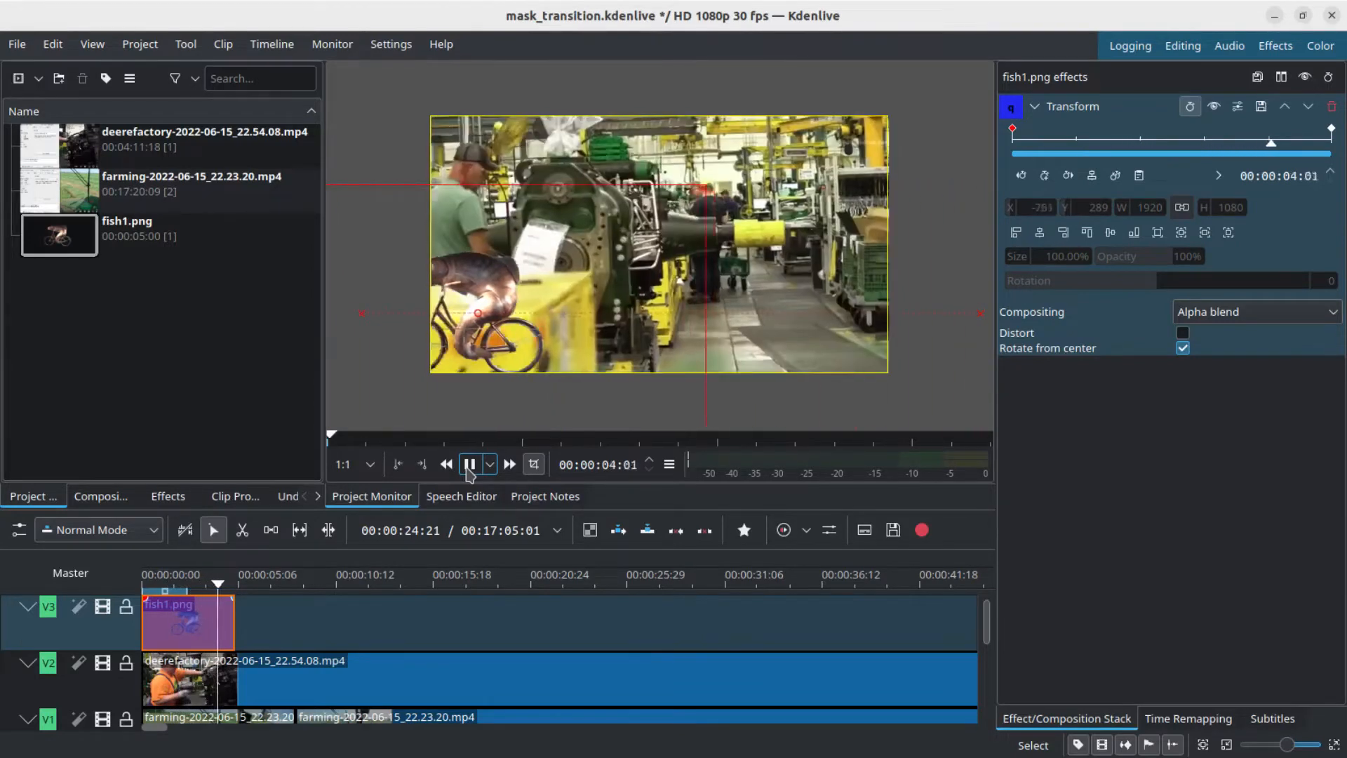
{"action": "left_click", "coordinate": [469, 465]}
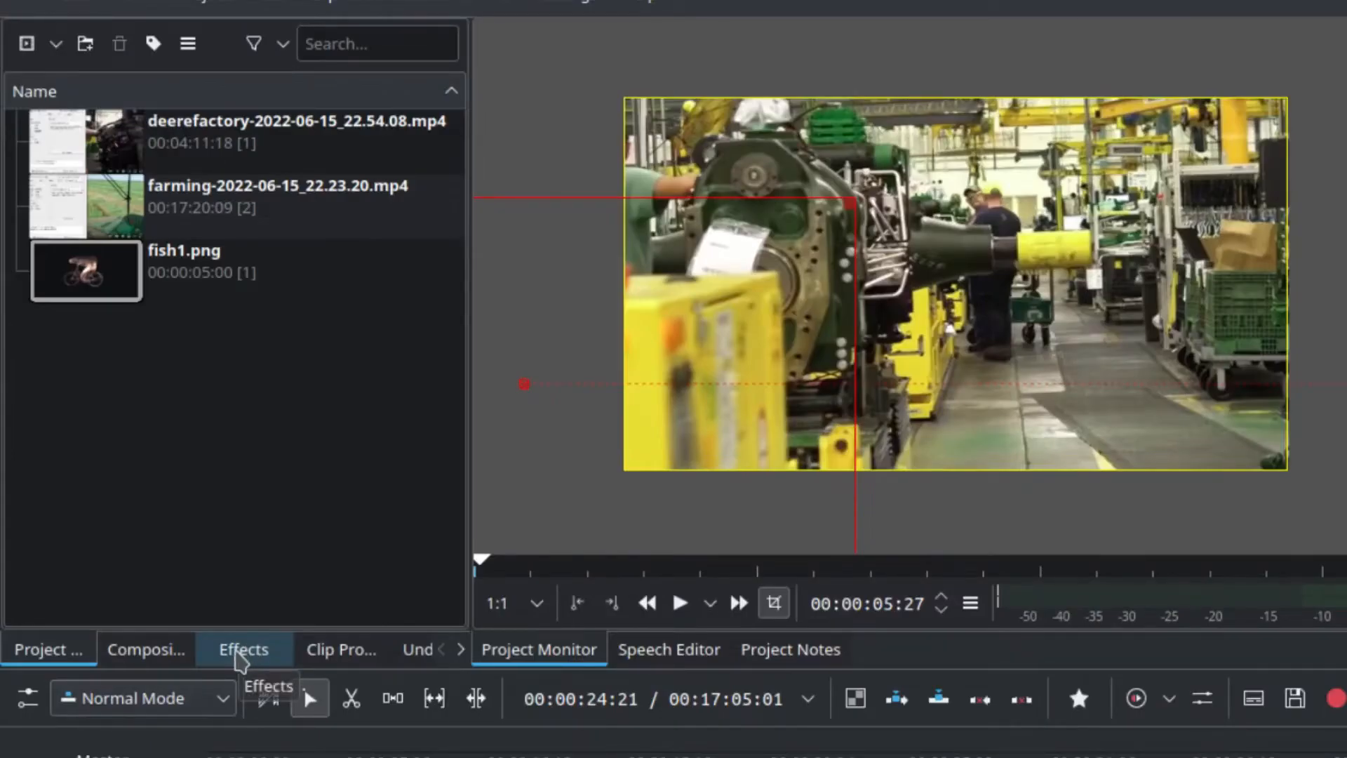
Find the Rotoscoping (Mask) effect with the search term roto and apply it to the deerefactory clip on V2
{"action": "left_click", "coordinate": [237, 656]}
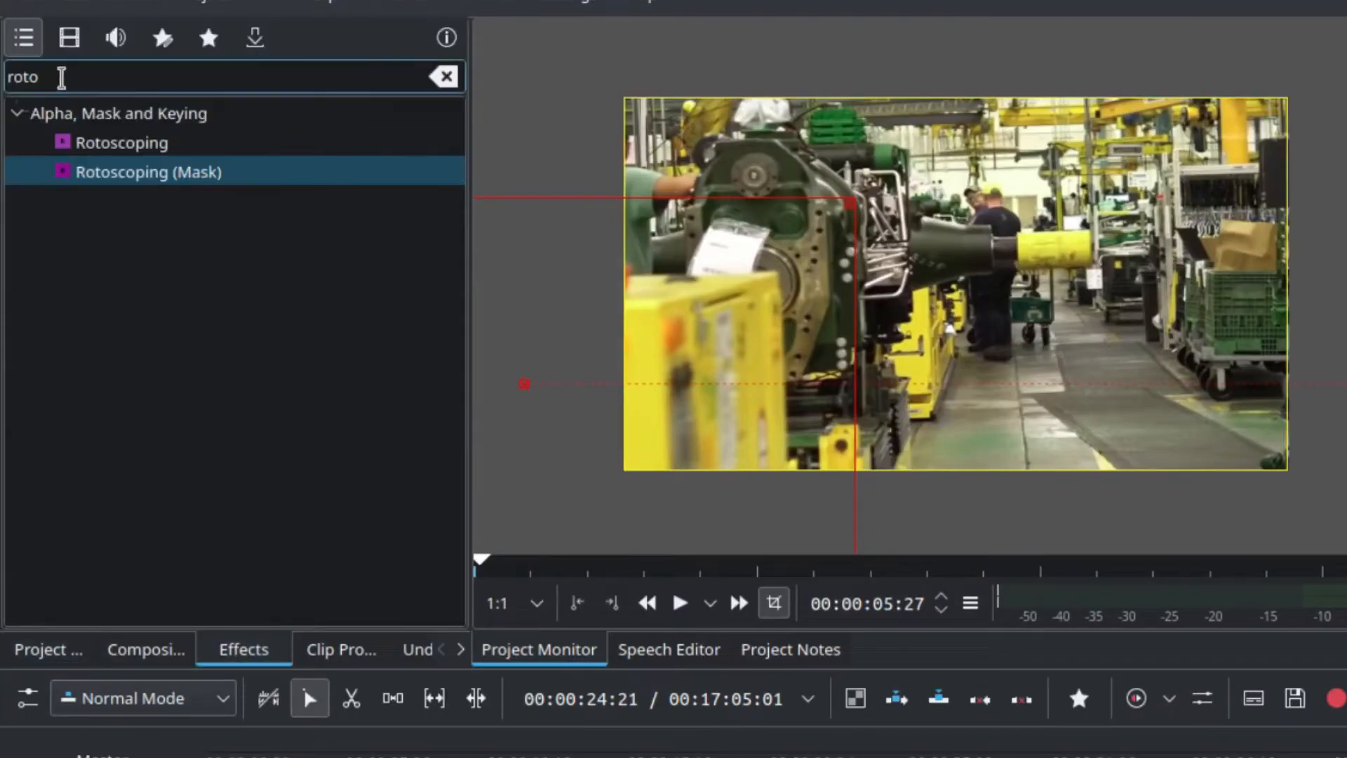
{"action": "left_click", "coordinate": [62, 77]}
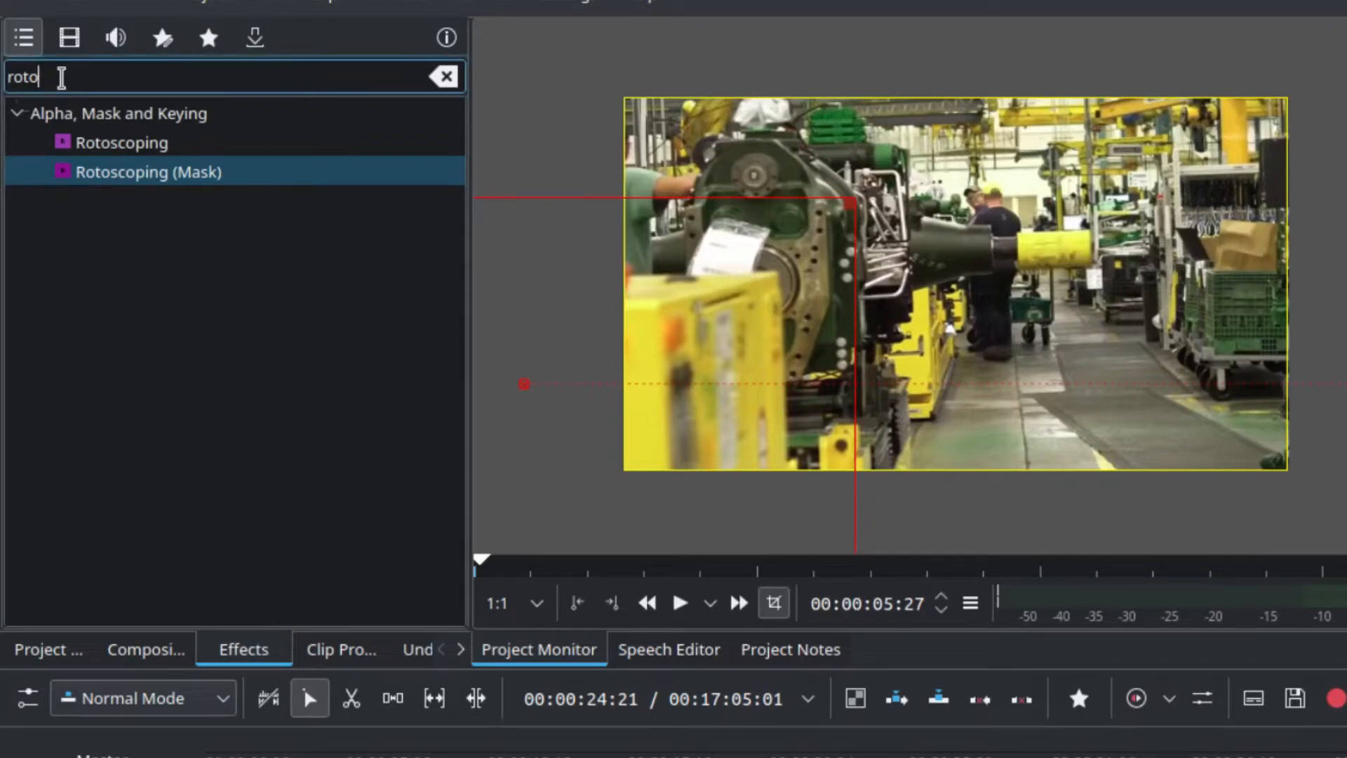
{"action": "left_click", "coordinate": [128, 174]}
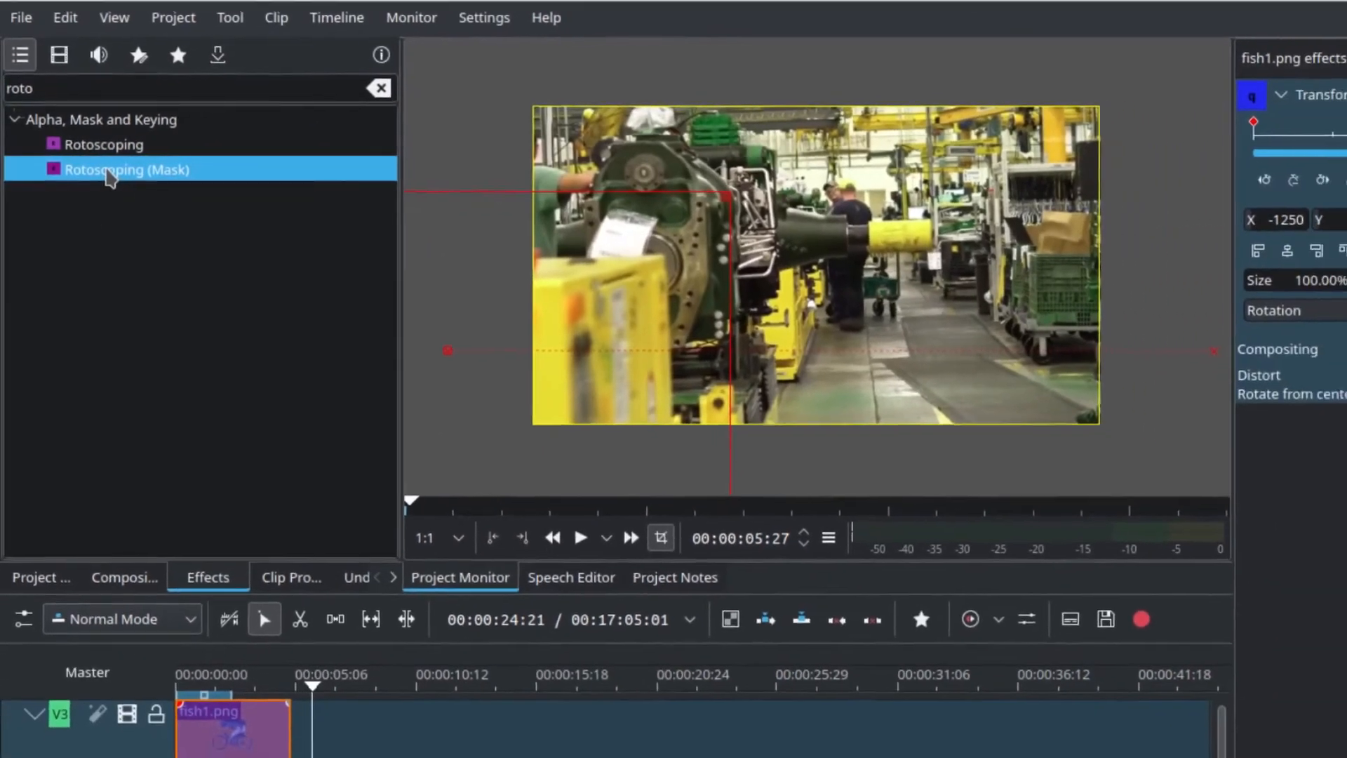
{"action": "left_click_drag", "start_coordinate": [107, 171], "coordinate": [198, 684]}
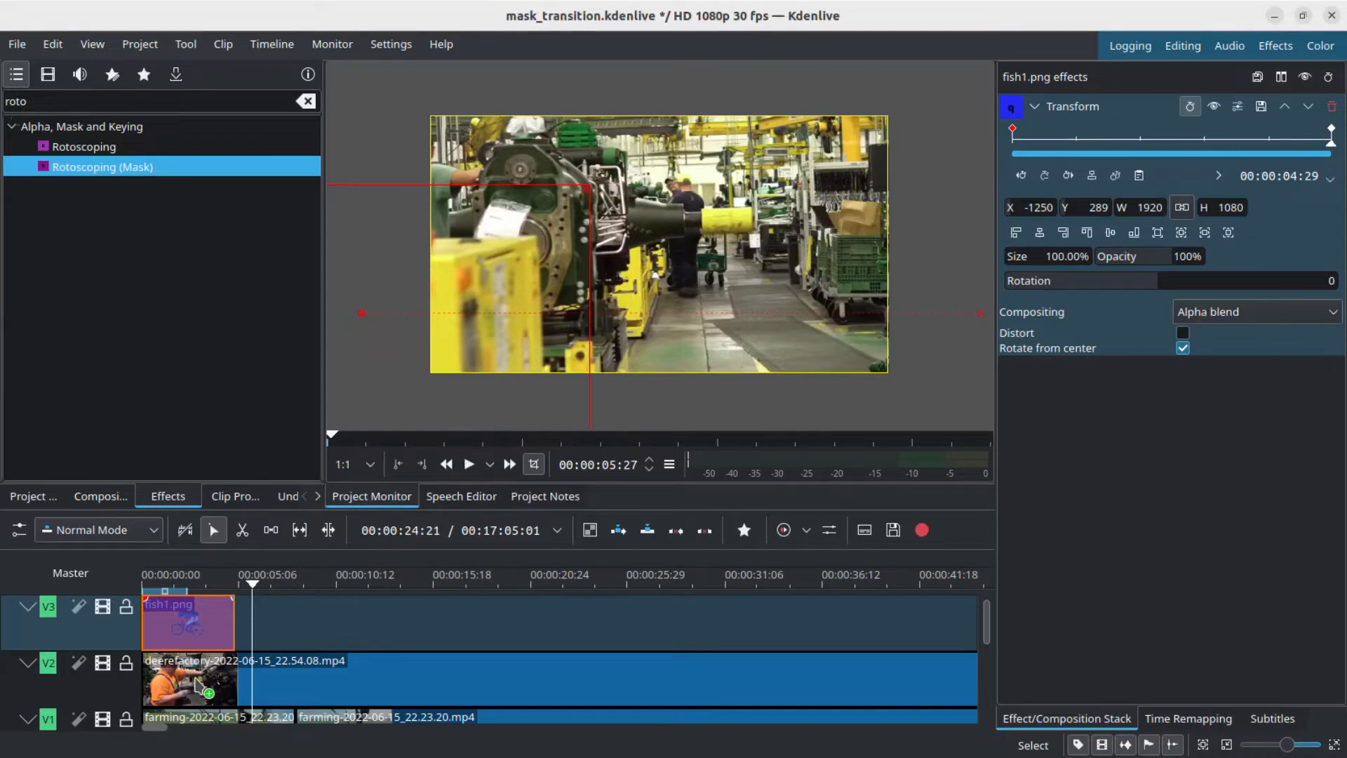
{"action": "left_click_drag", "start_coordinate": [198, 685], "coordinate": [198, 682]}
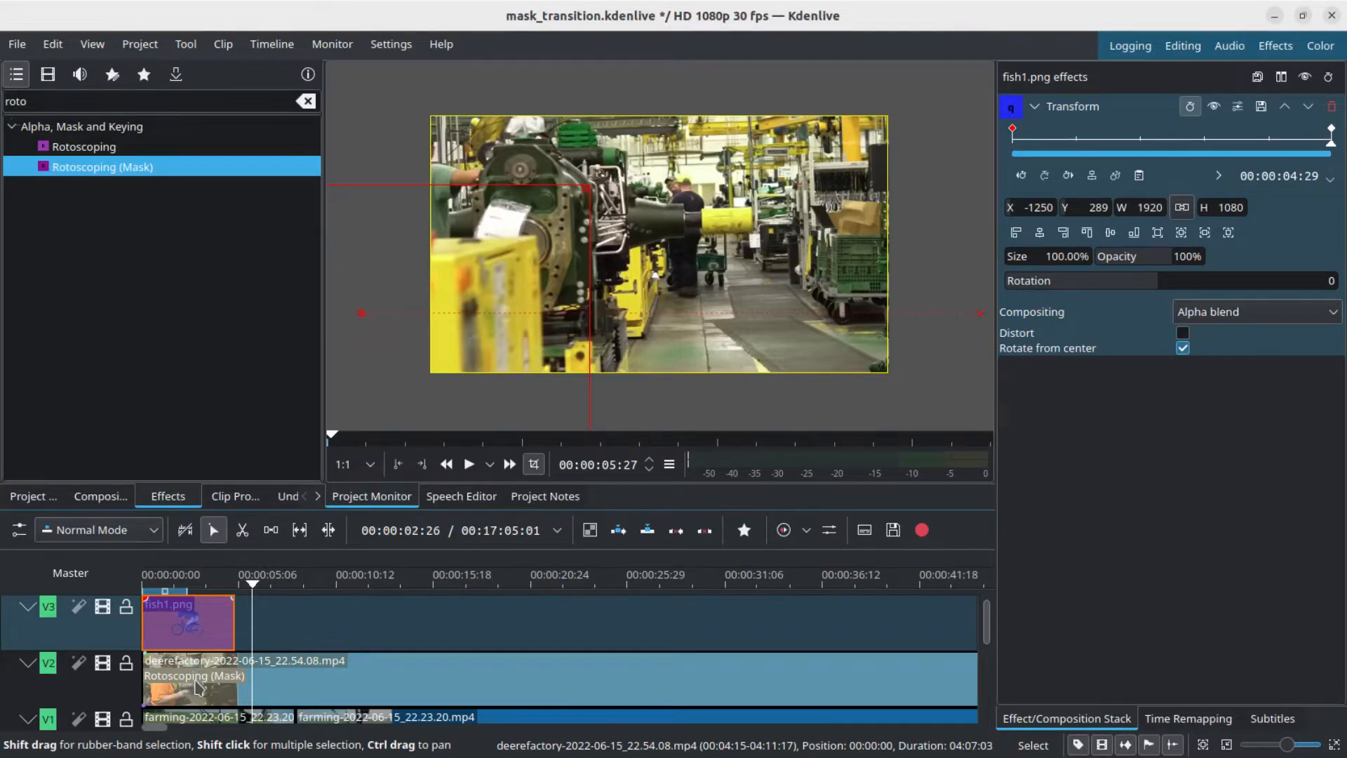
{"action": "left_click", "coordinate": [199, 686]}
At the start of the timeline, draw a closed, narrow four-point rotoscoping mask just outside the frame's right edge
{"action": "left_click_drag", "start_coordinate": [254, 581], "coordinate": [130, 585]}
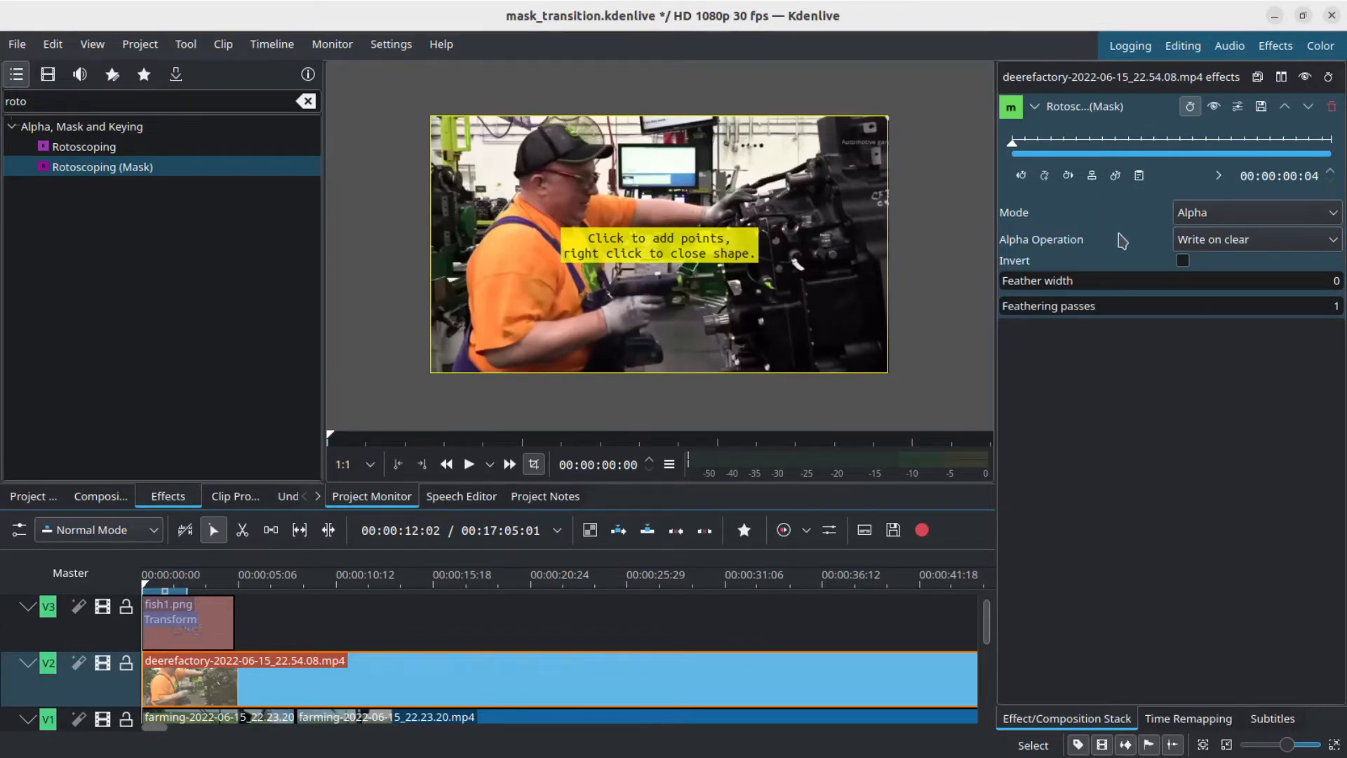
{"action": "left_click", "coordinate": [897, 107]}
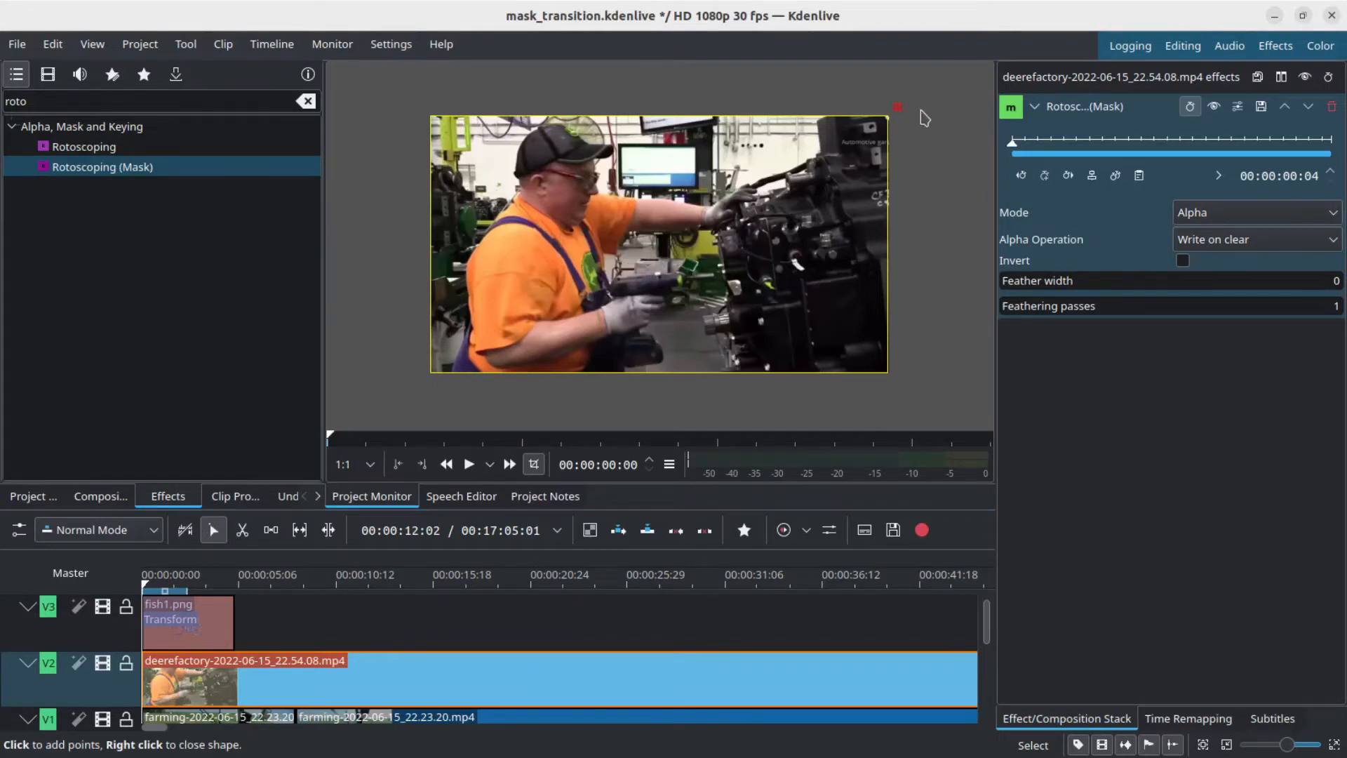
{"action": "left_click", "coordinate": [926, 106]}
{"action": "left_click", "coordinate": [926, 385]}
{"action": "left_click", "coordinate": [900, 385]}
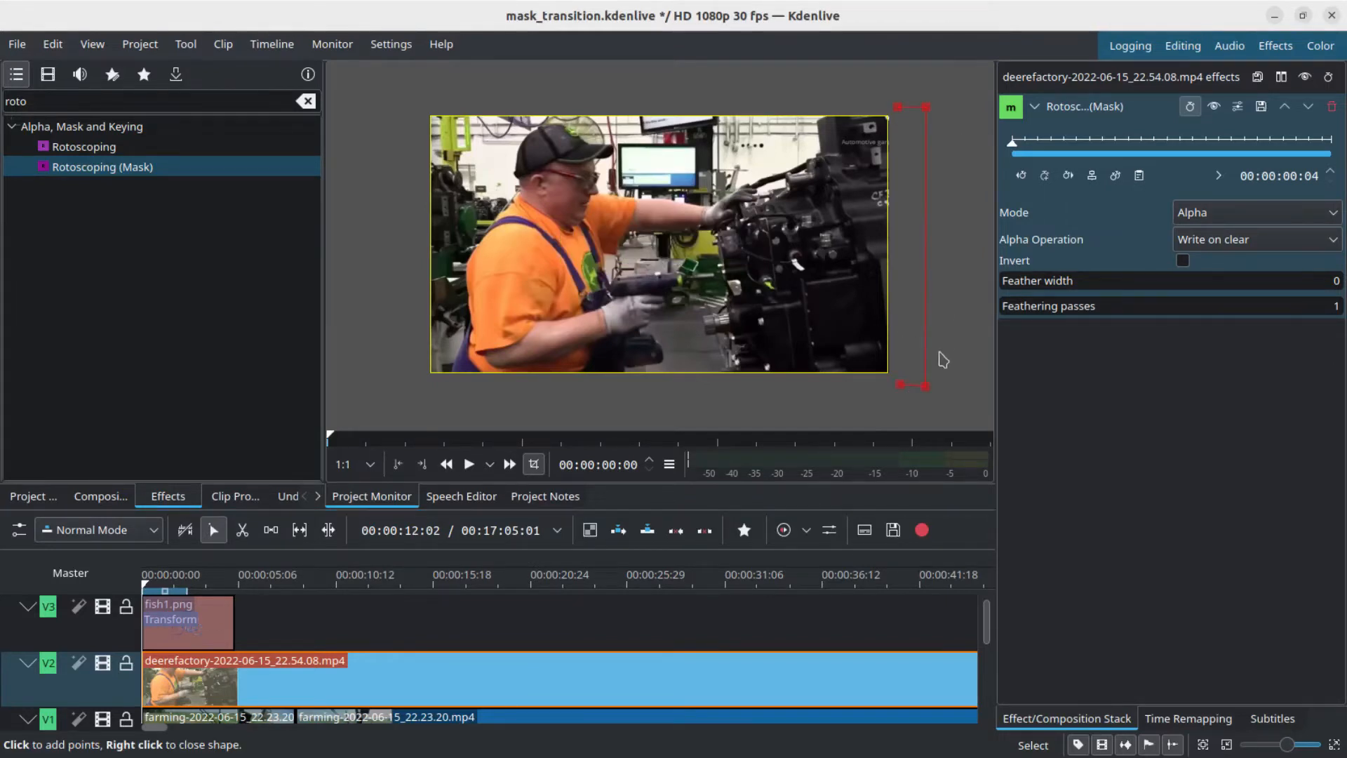
{"action": "left_click", "coordinate": [898, 107]}
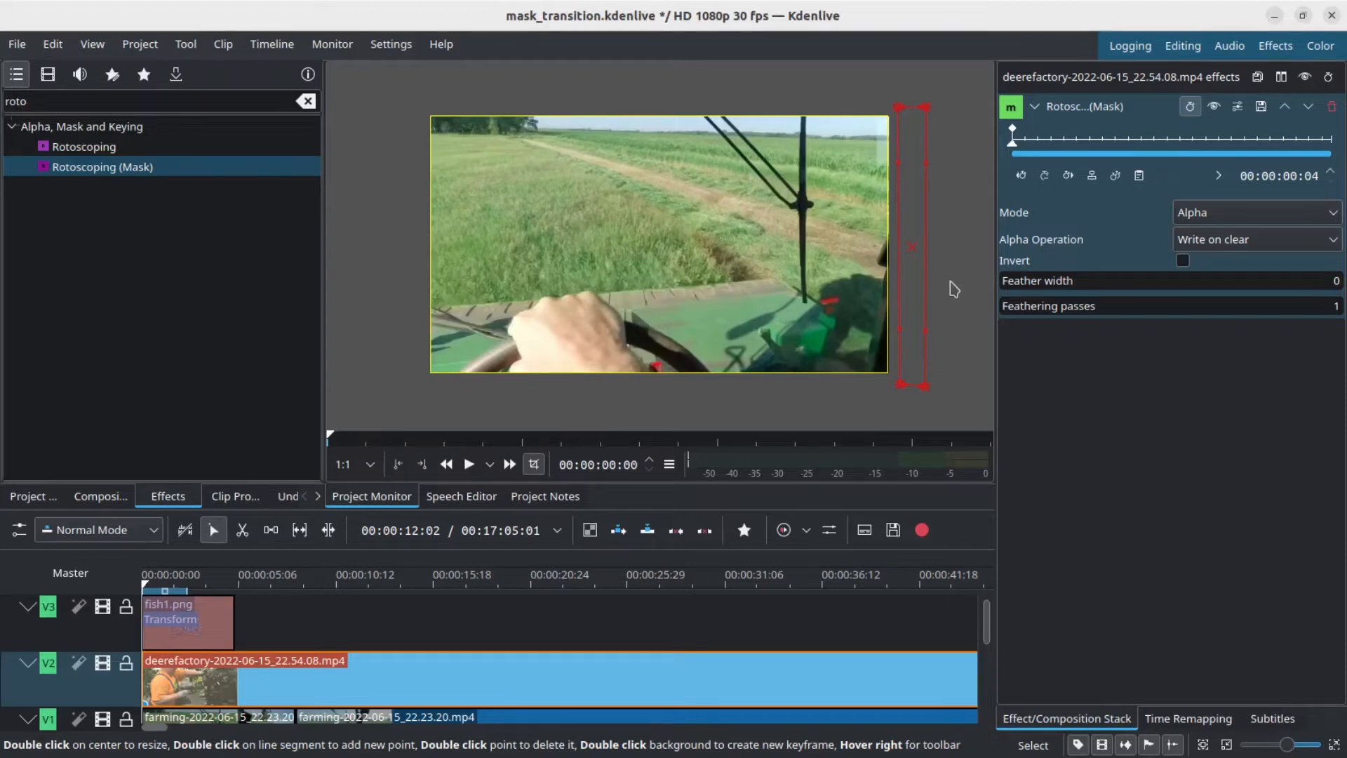
Advance to 00:00:00:10 on the timeline, where the fish enters the frame, and add a rotoscoping mask keyframe
{"action": "key", "text": "Right"}
{"action": "key", "text": "Right"}
{"action": "key", "text": "Right"}
{"action": "key", "text": "Right"}
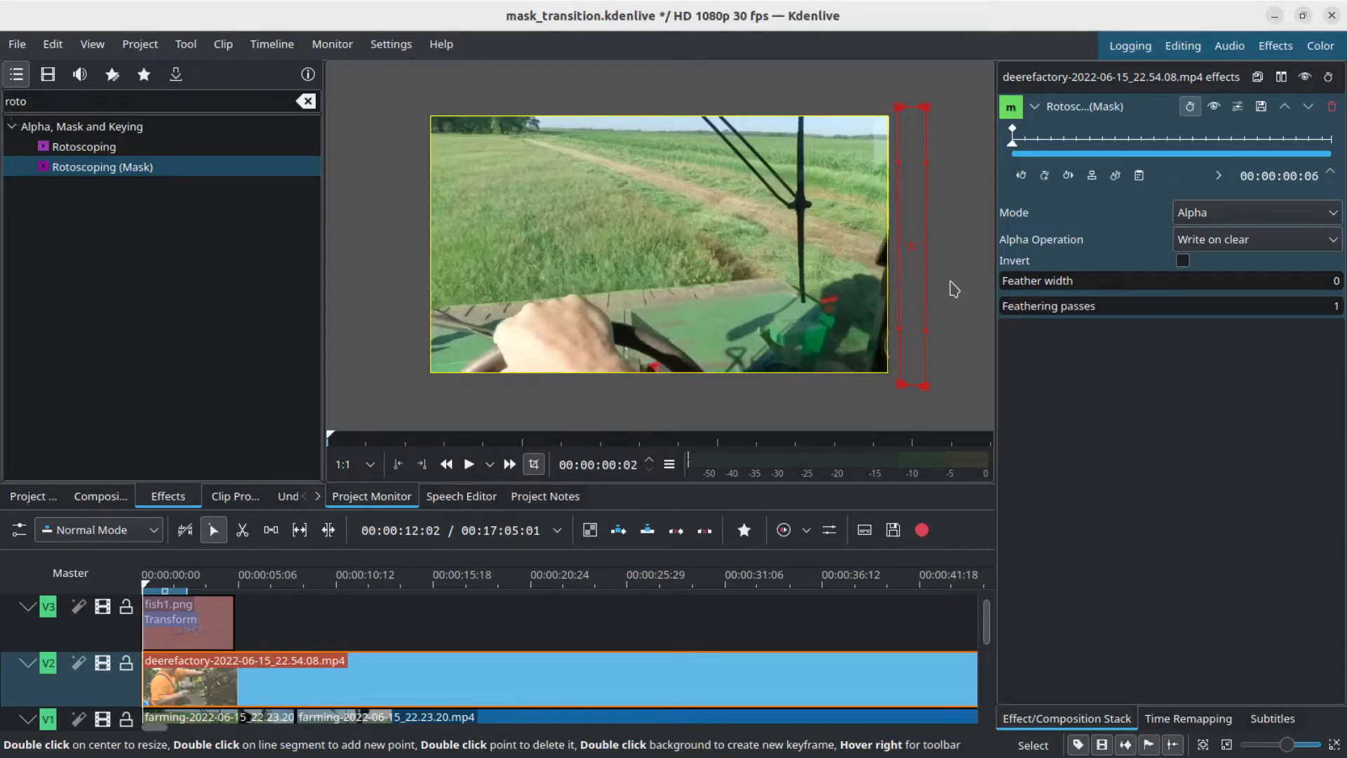
{"action": "key", "text": "Right"}
{"action": "key", "text": "Right"}
{"action": "key", "text": "Right"}
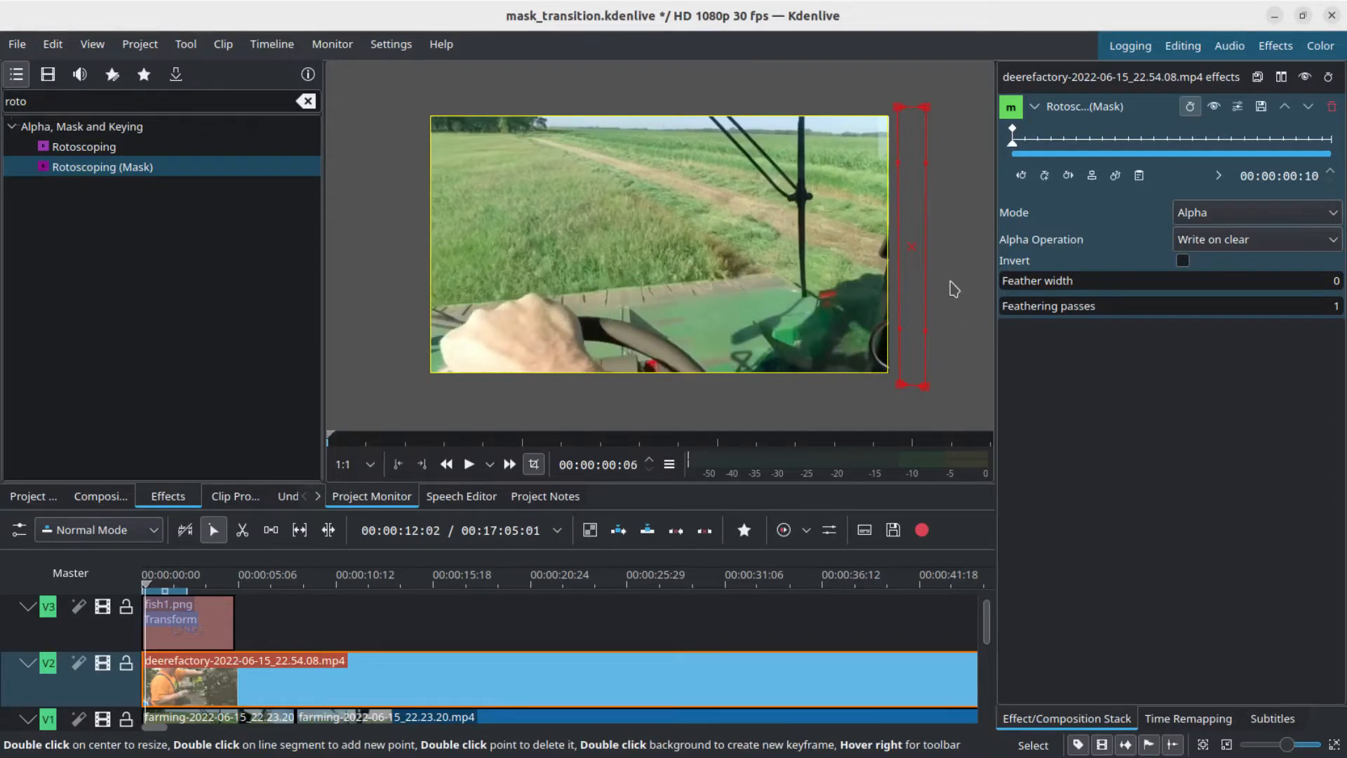
{"action": "key", "text": "Right"}
{"action": "key", "text": "Right"}
{"action": "key", "text": "Right"}
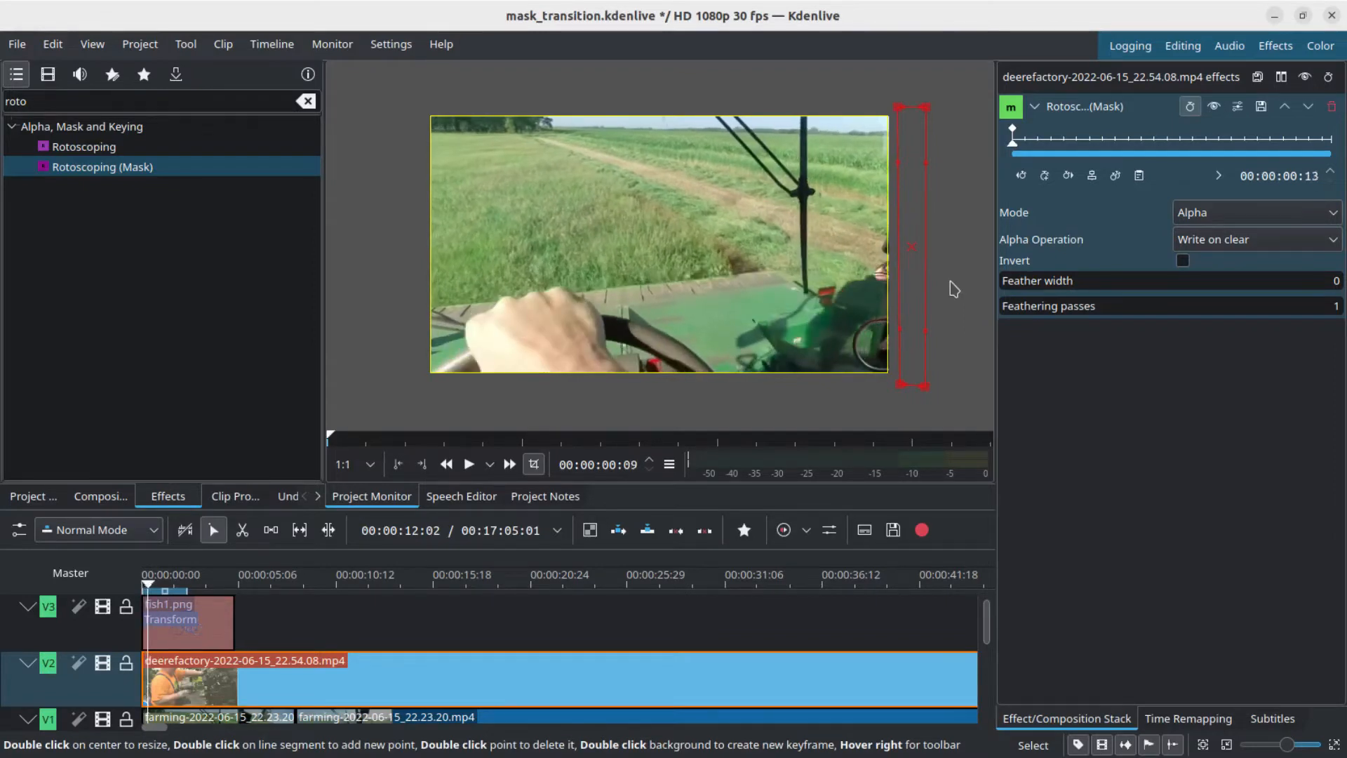
{"action": "left_click", "coordinate": [1047, 178]}
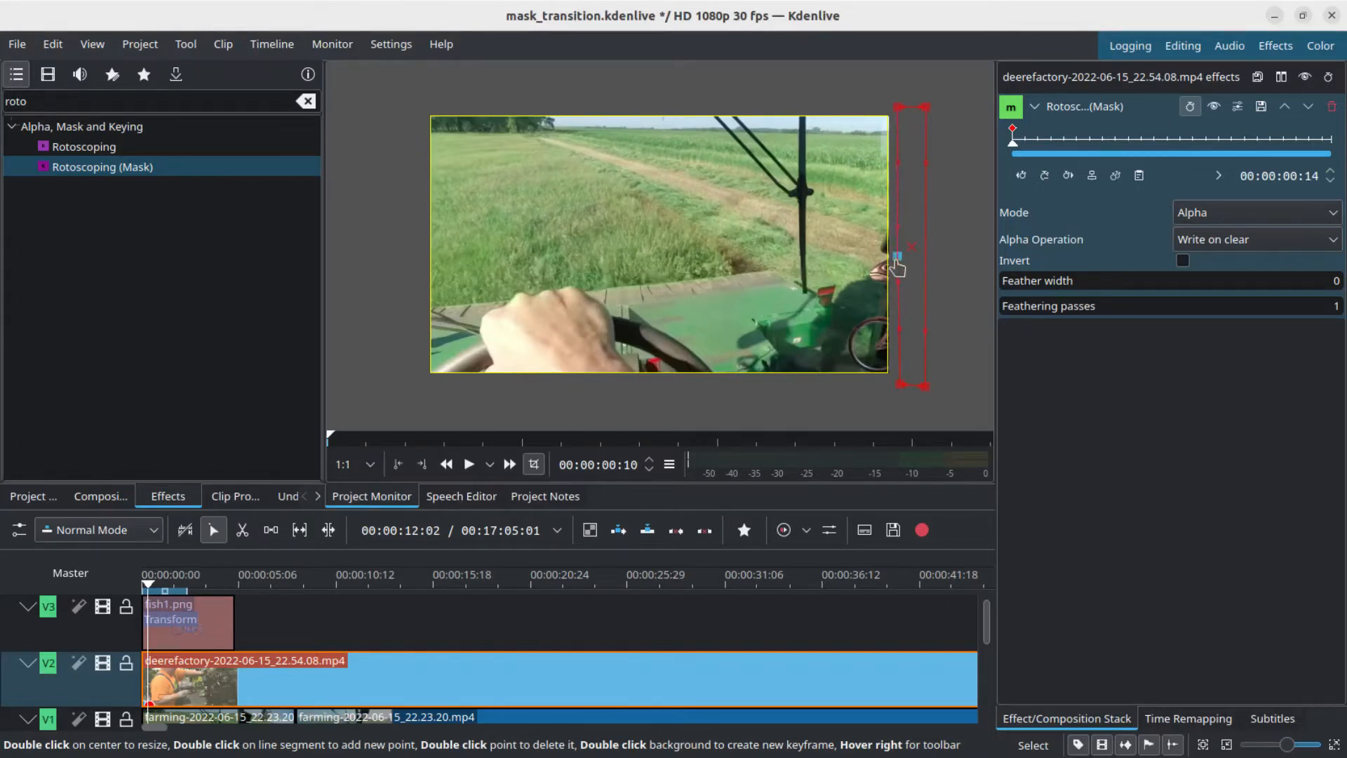
Reshape the mask's left edge around the fish's head with added points, and move its upper-left corner to the frame edge
{"action": "mouse_move", "coordinate": [875, 273]}
{"action": "left_mouse_down"}
{"action": "mouse_move", "coordinate": [864, 270]}
{"action": "mouse_move", "coordinate": [875, 274]}
{"action": "left_mouse_up"}
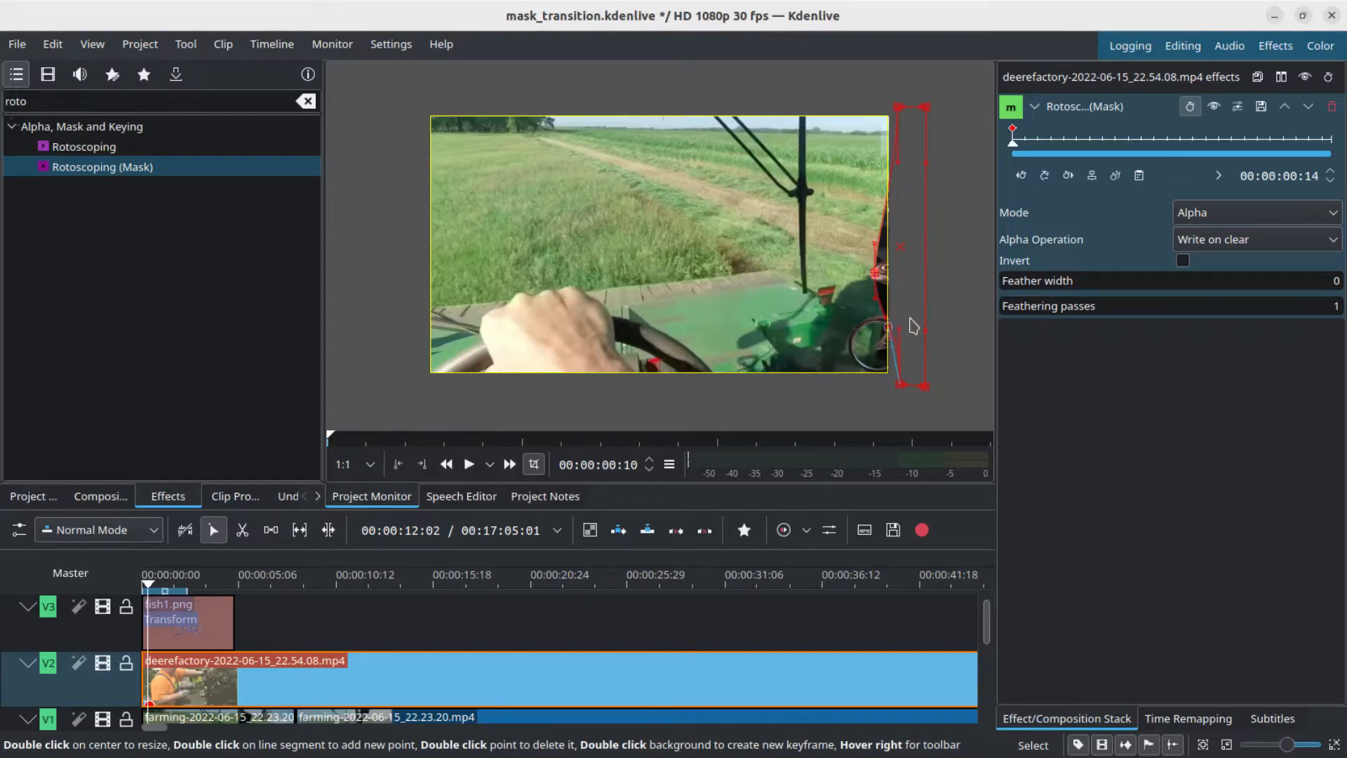
{"action": "double_click", "coordinate": [904, 308]}
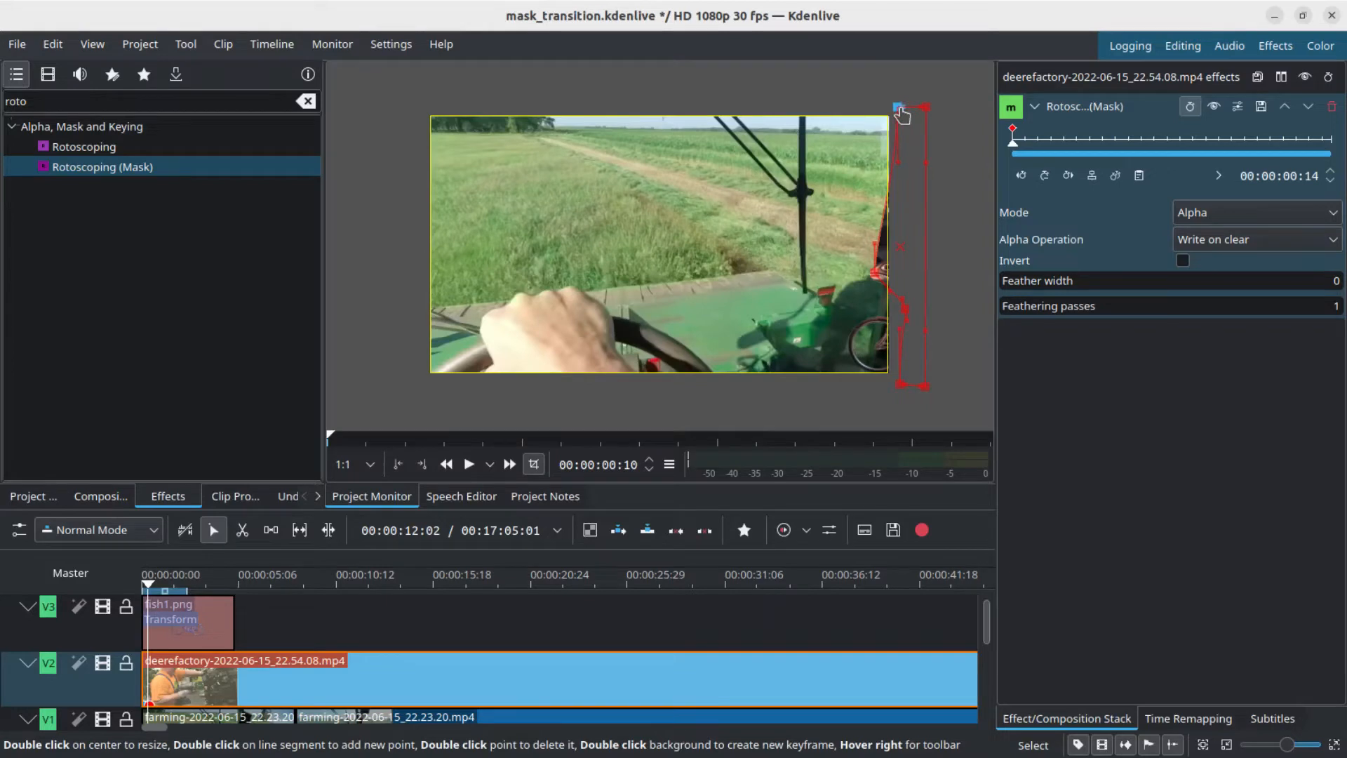
{"action": "left_click_drag", "start_coordinate": [900, 111], "coordinate": [888, 97]}
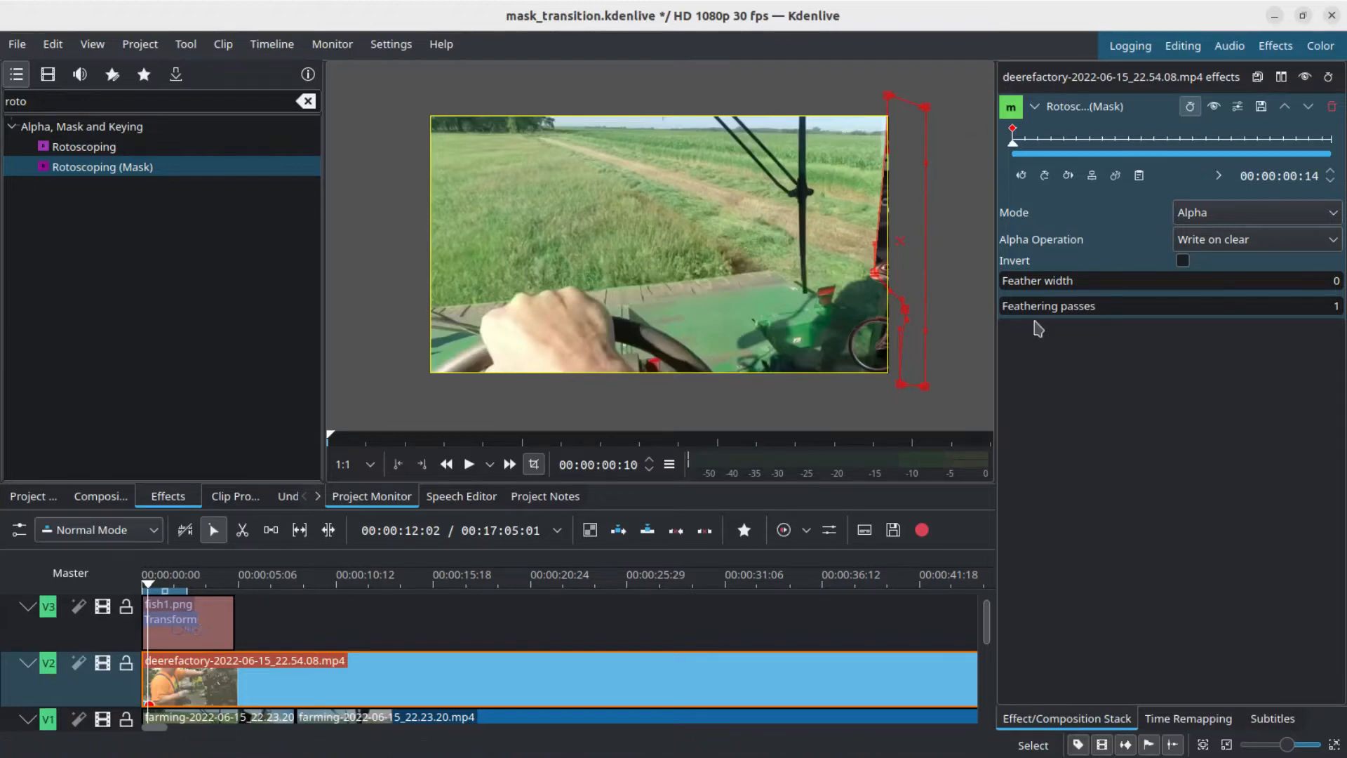
Invert the rotoscoping mask and add a keyframe at 00:00:00:20 that moves the mask's left point to the fish's mouth
{"action": "left_click", "coordinate": [1182, 261]}
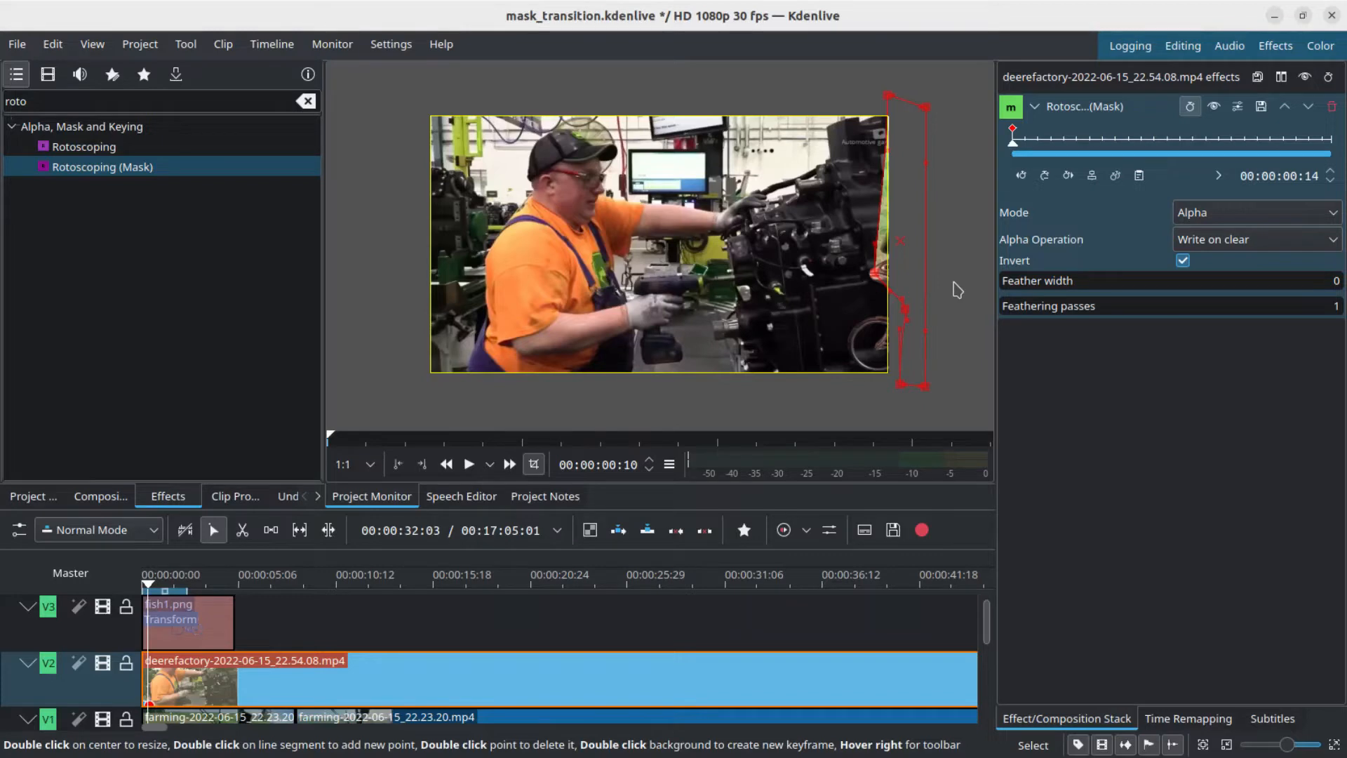
{"action": "key", "text": "Right"}
{"action": "key", "text": "Right"}
{"action": "key", "text": "Right"}
{"action": "key", "text": "Right"}
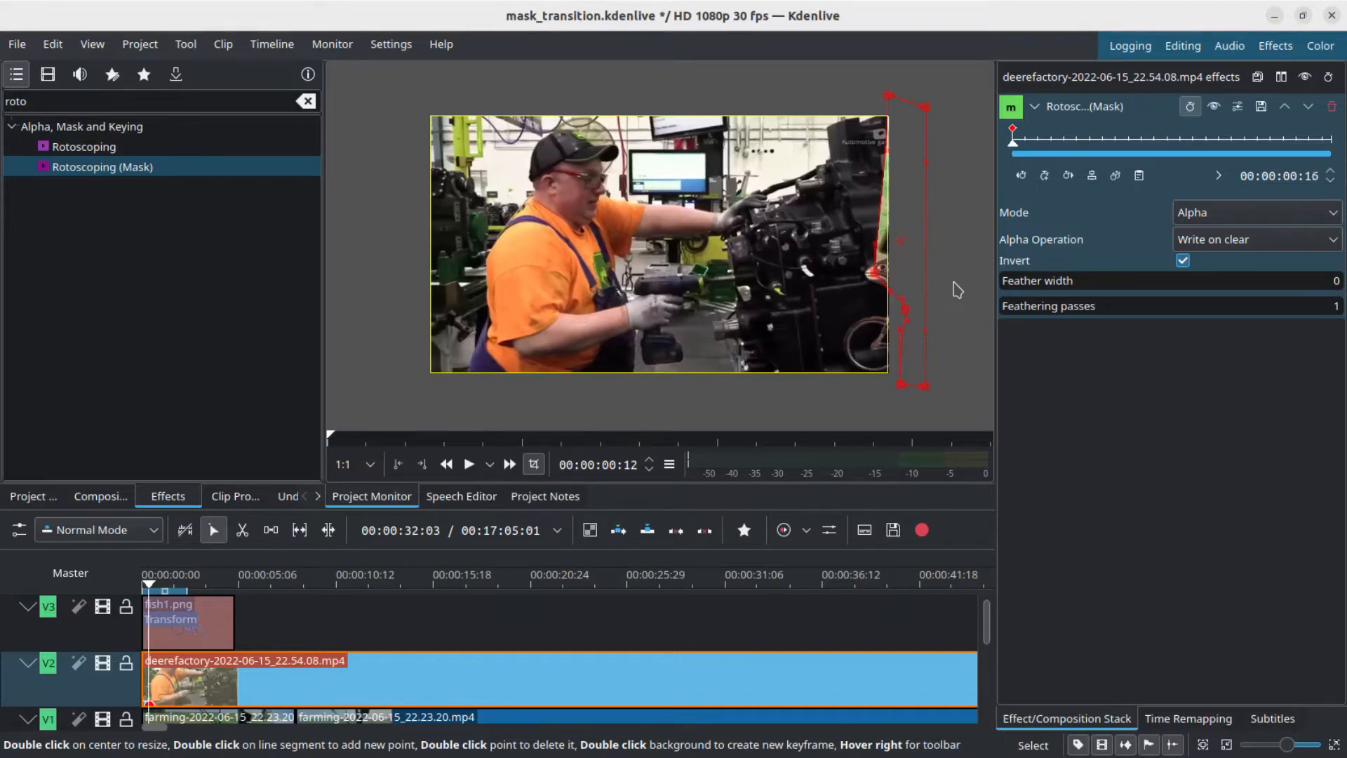
{"action": "key", "text": "Right"}
{"action": "key", "text": "Right"}
{"action": "key", "text": "Right"}
{"action": "key", "text": "Right"}
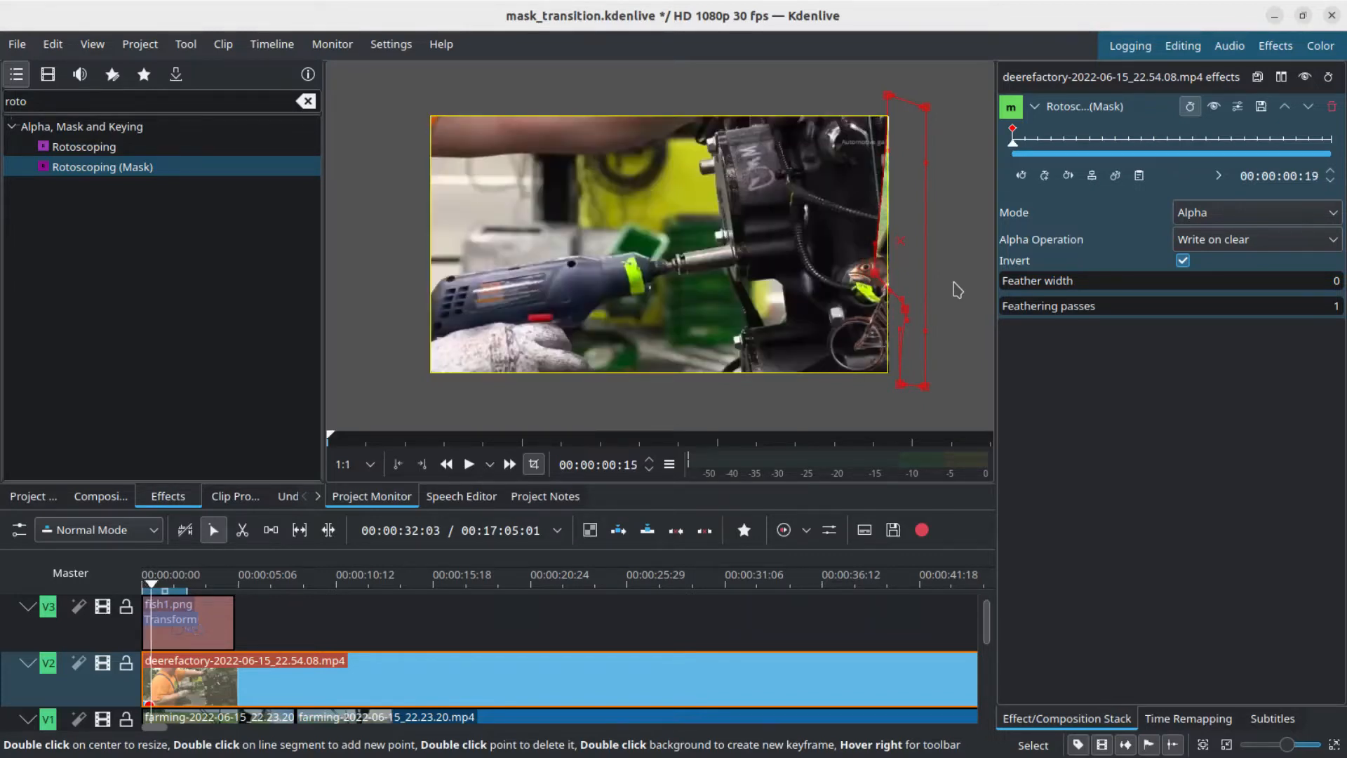
{"action": "key", "text": "Right"}
{"action": "key", "text": "Right"}
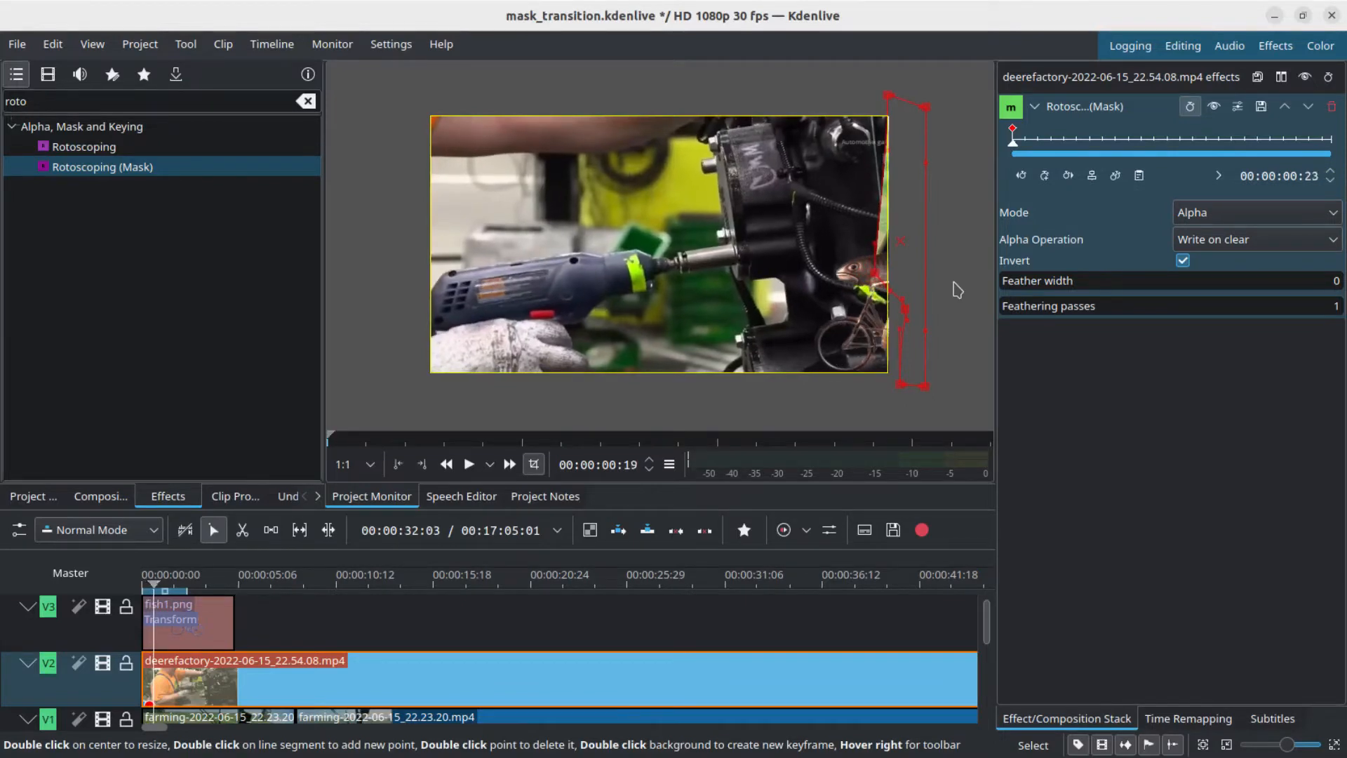
{"action": "left_click_drag", "start_coordinate": [874, 275], "coordinate": [908, 279]}
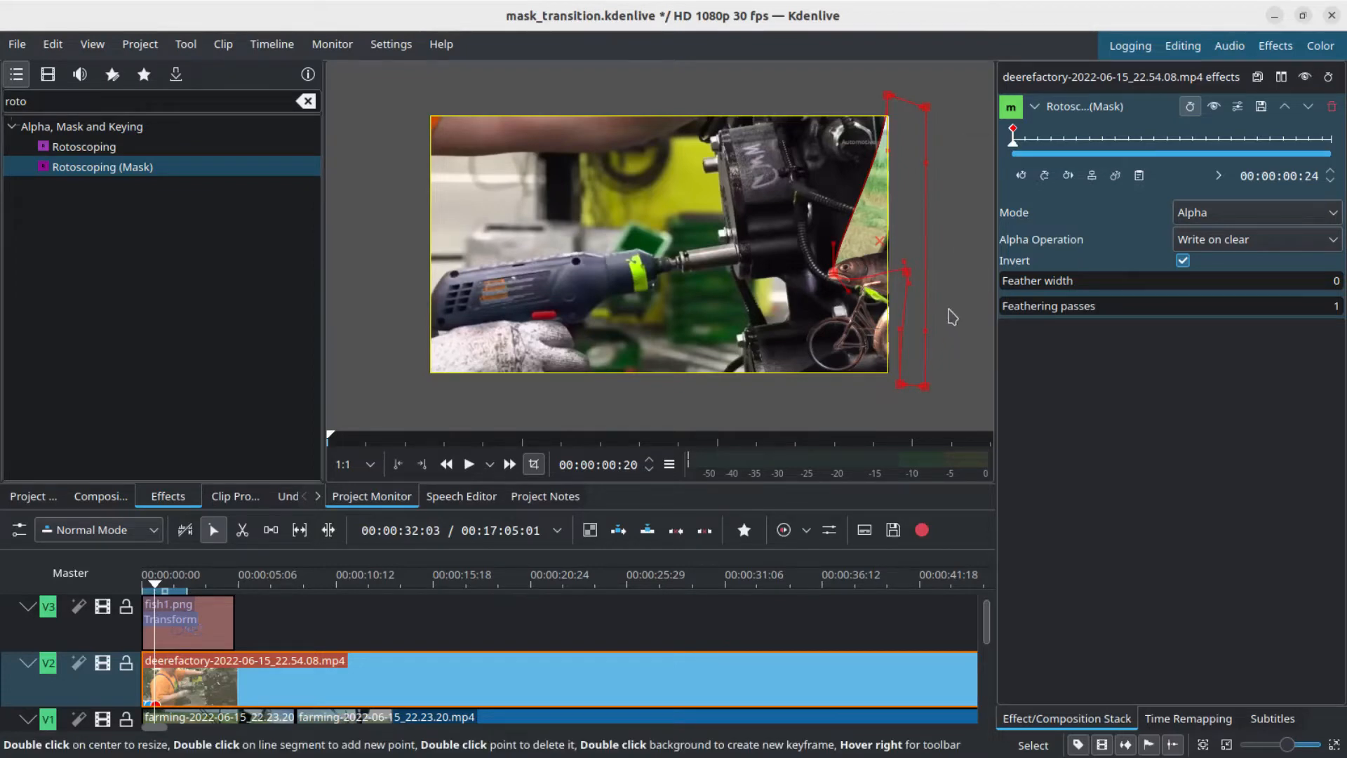
Add a mask keyframe at 00:00:01:00 and move the mask's left point to the fish's mouth
{"action": "key", "text": "Right"}
{"action": "key", "text": "Right"}
{"action": "key", "text": "Right"}
{"action": "key", "text": "Right"}
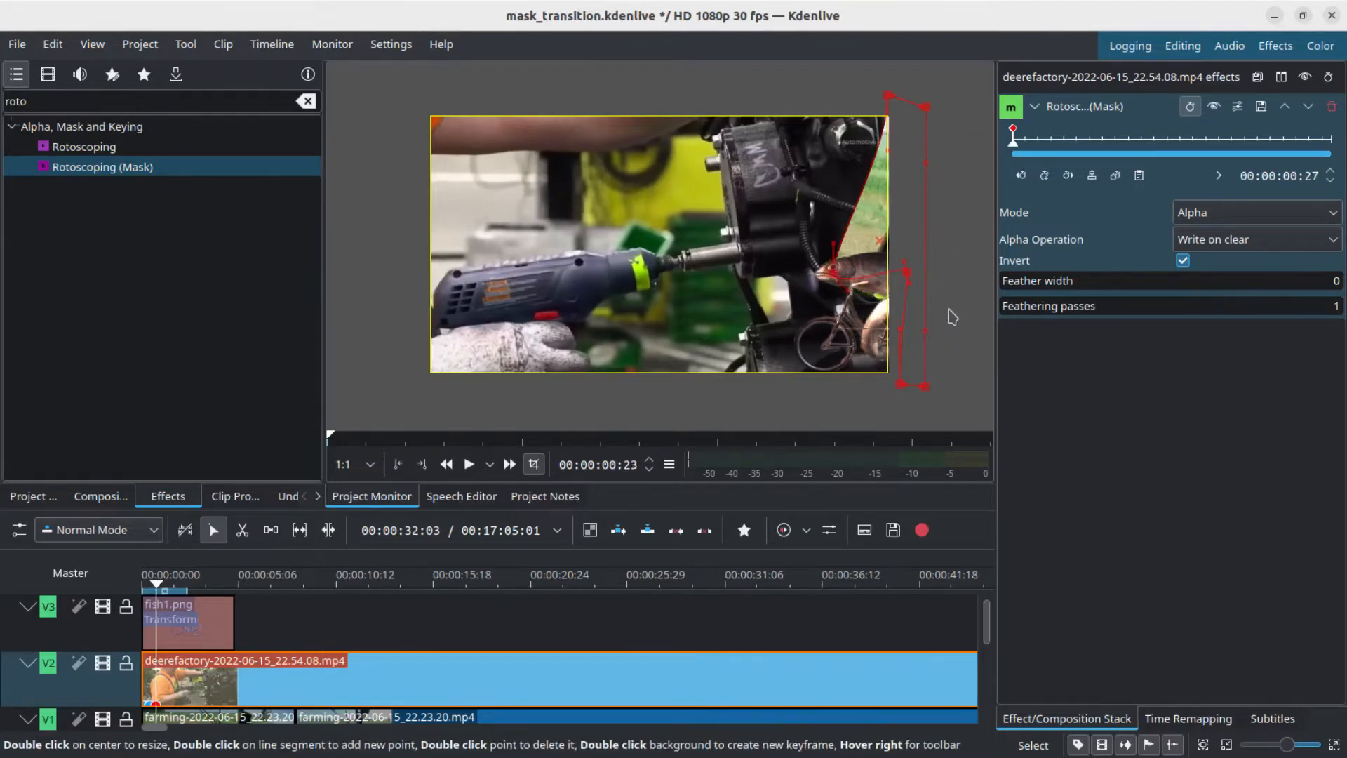
{"action": "key", "text": "Right"}
{"action": "key", "text": "Right"}
{"action": "key", "text": "Right"}
{"action": "key", "text": "Right"}
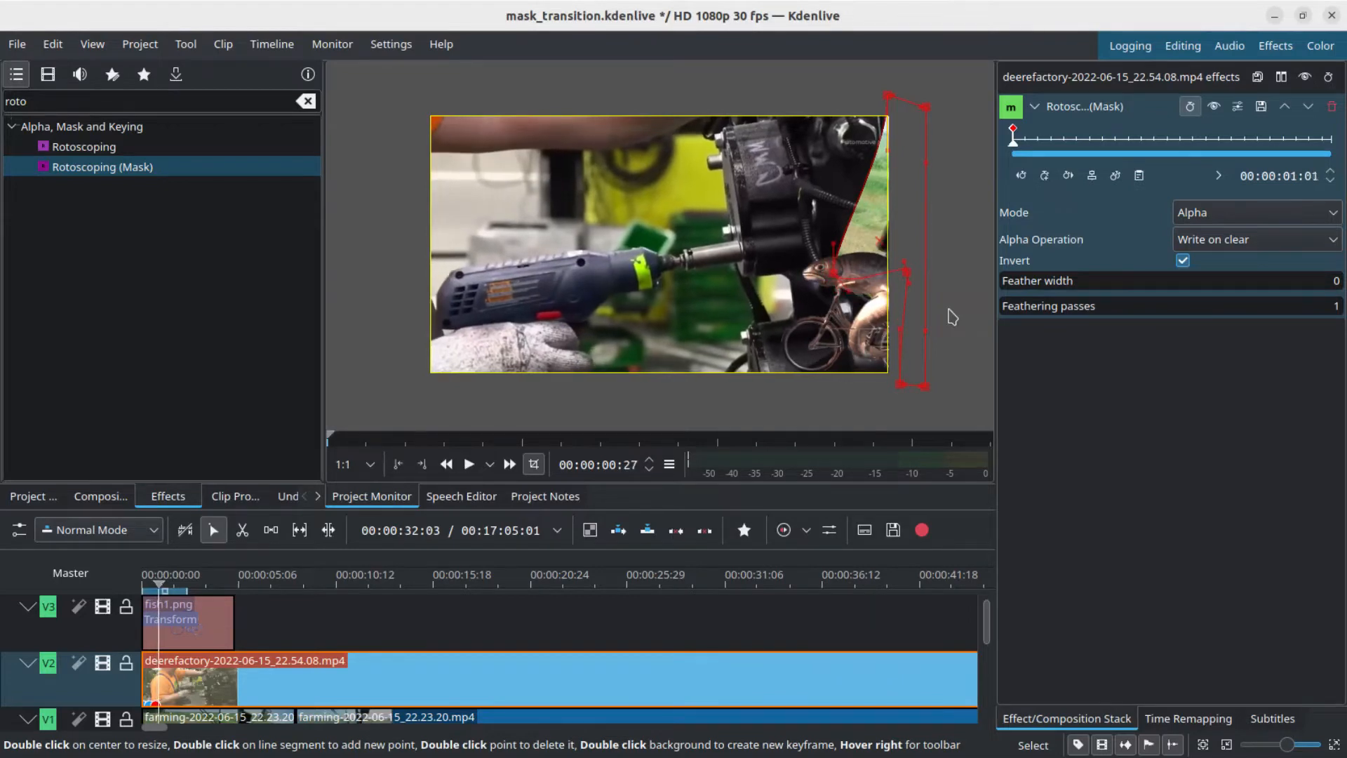
{"action": "key", "text": "Right"}
{"action": "key", "text": "Right"}
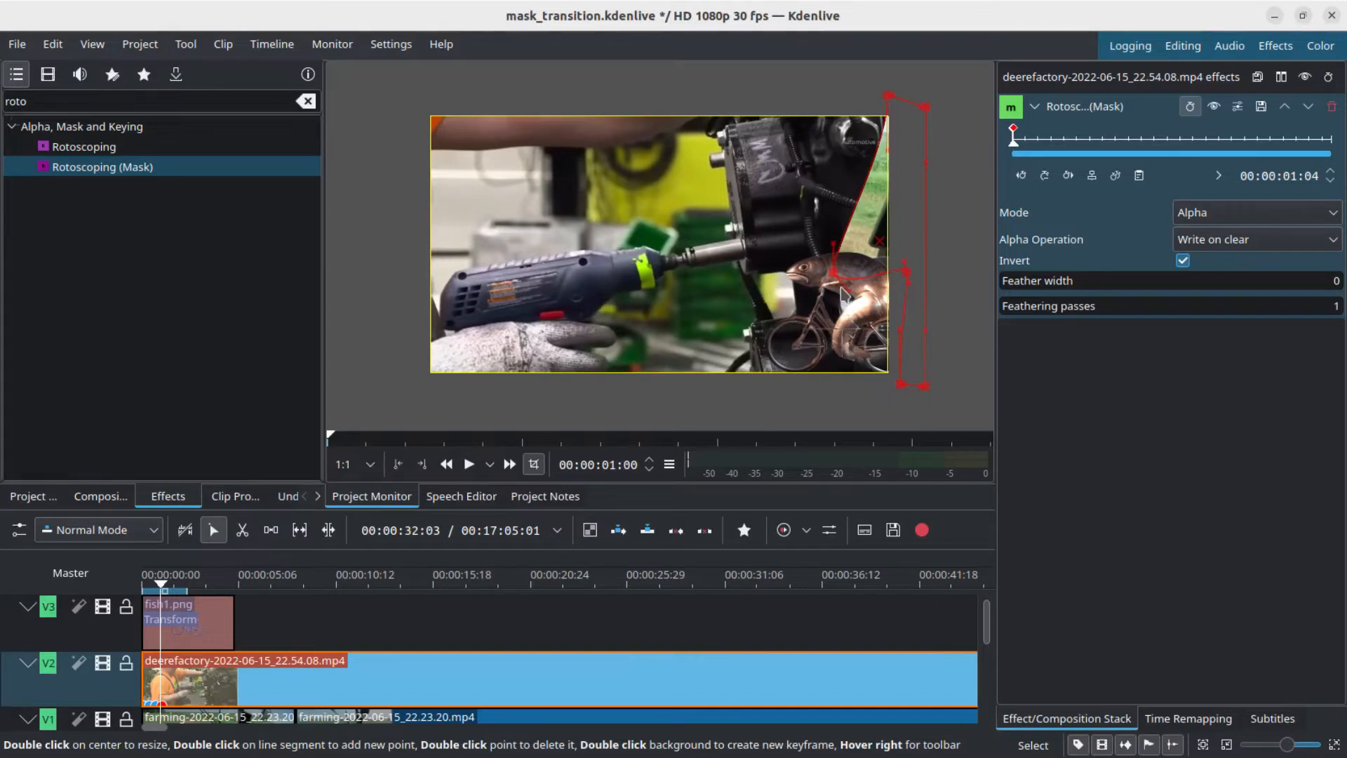
{"action": "left_click_drag", "start_coordinate": [834, 275], "coordinate": [792, 275]}
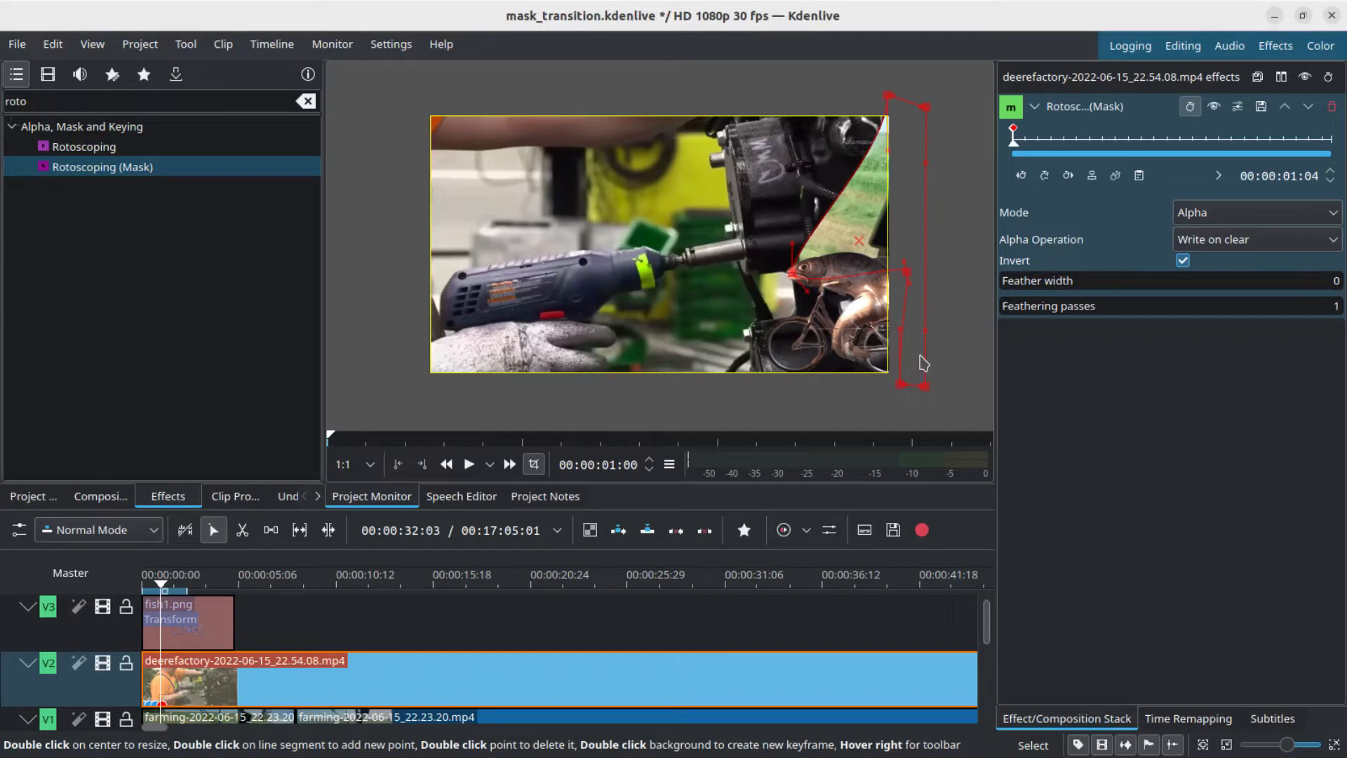
At 00:00:01:10, keyframe the mask with its left point on the fish's mouth and its lower edge following the back and rear wheel
{"action": "key", "text": "Right"}
{"action": "key", "text": "Right"}
{"action": "key", "text": "Right"}
{"action": "key", "text": "Right"}
{"action": "key", "text": "Right"}
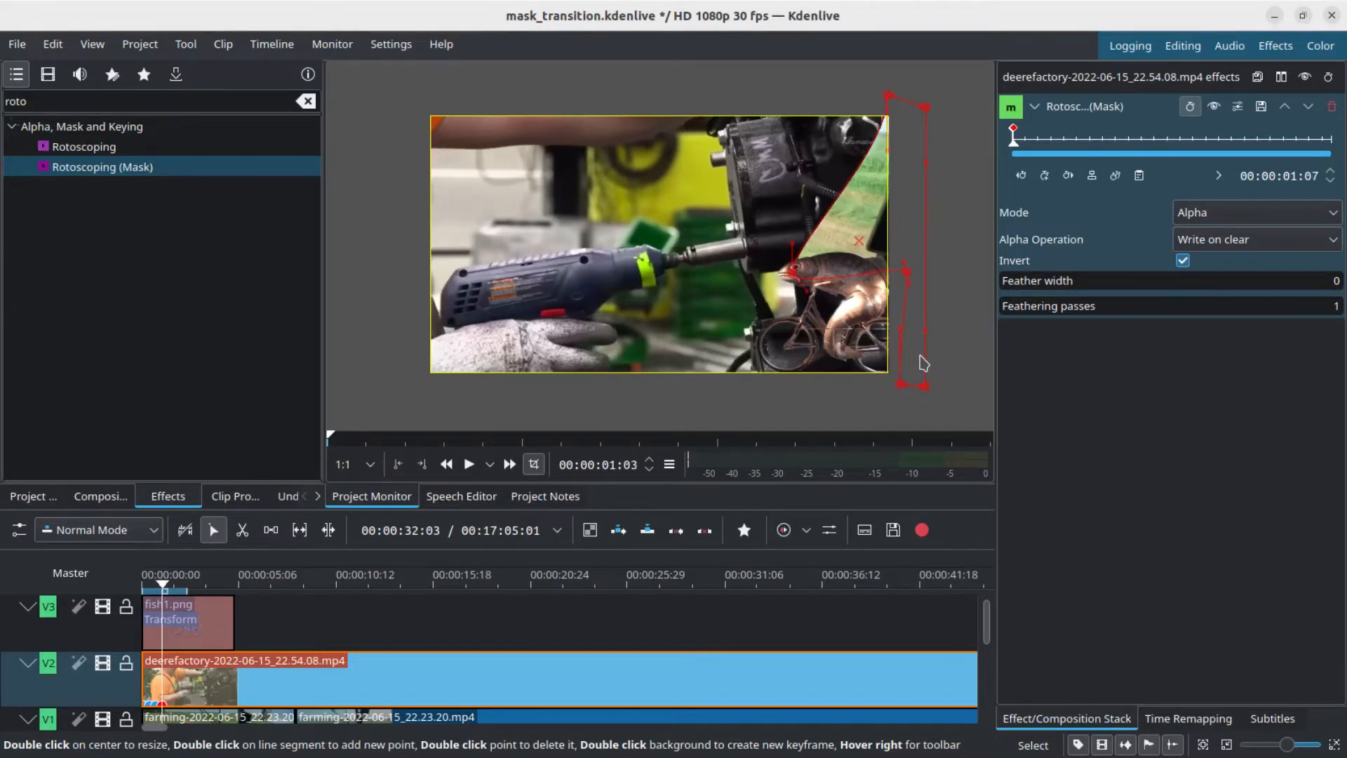
{"action": "key", "text": "Right"}
{"action": "key", "text": "Right"}
{"action": "key", "text": "Right"}
{"action": "key", "text": "Right"}
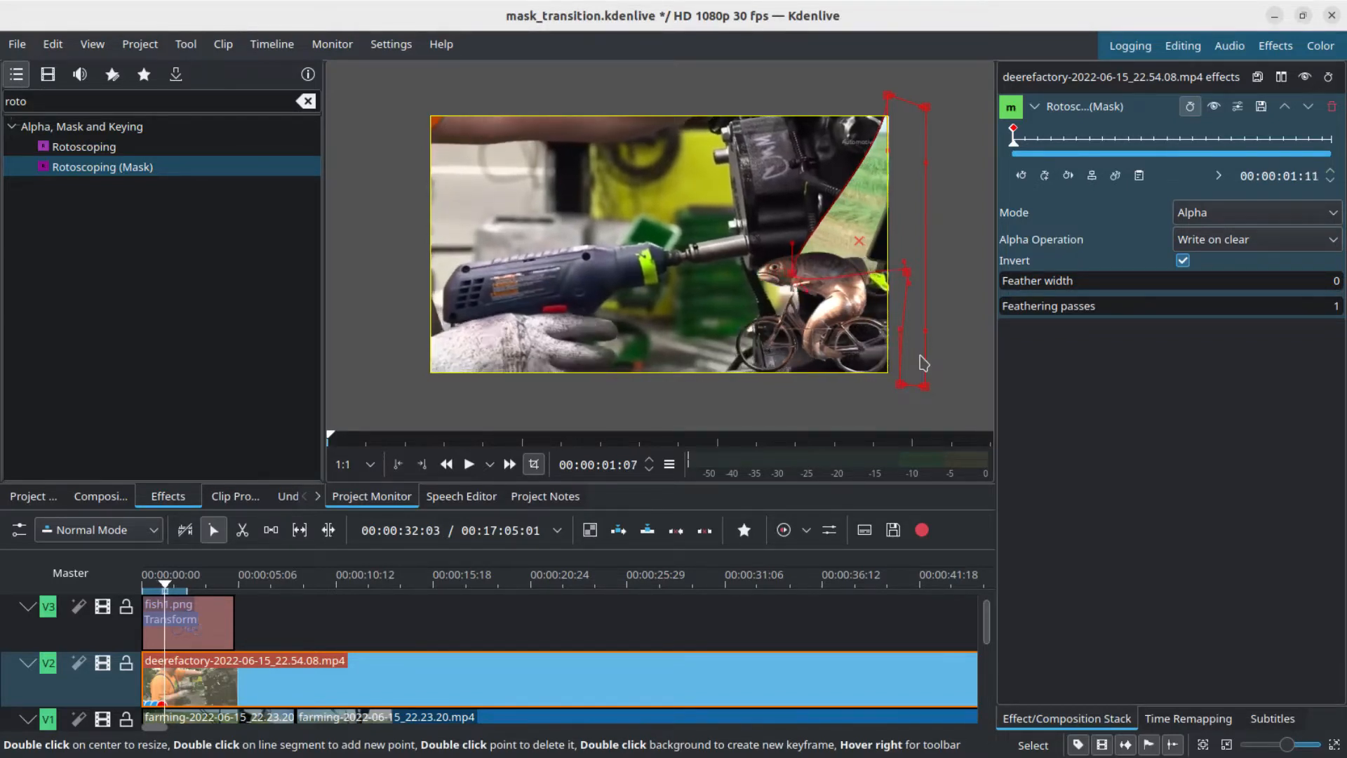
{"action": "key", "text": "Right"}
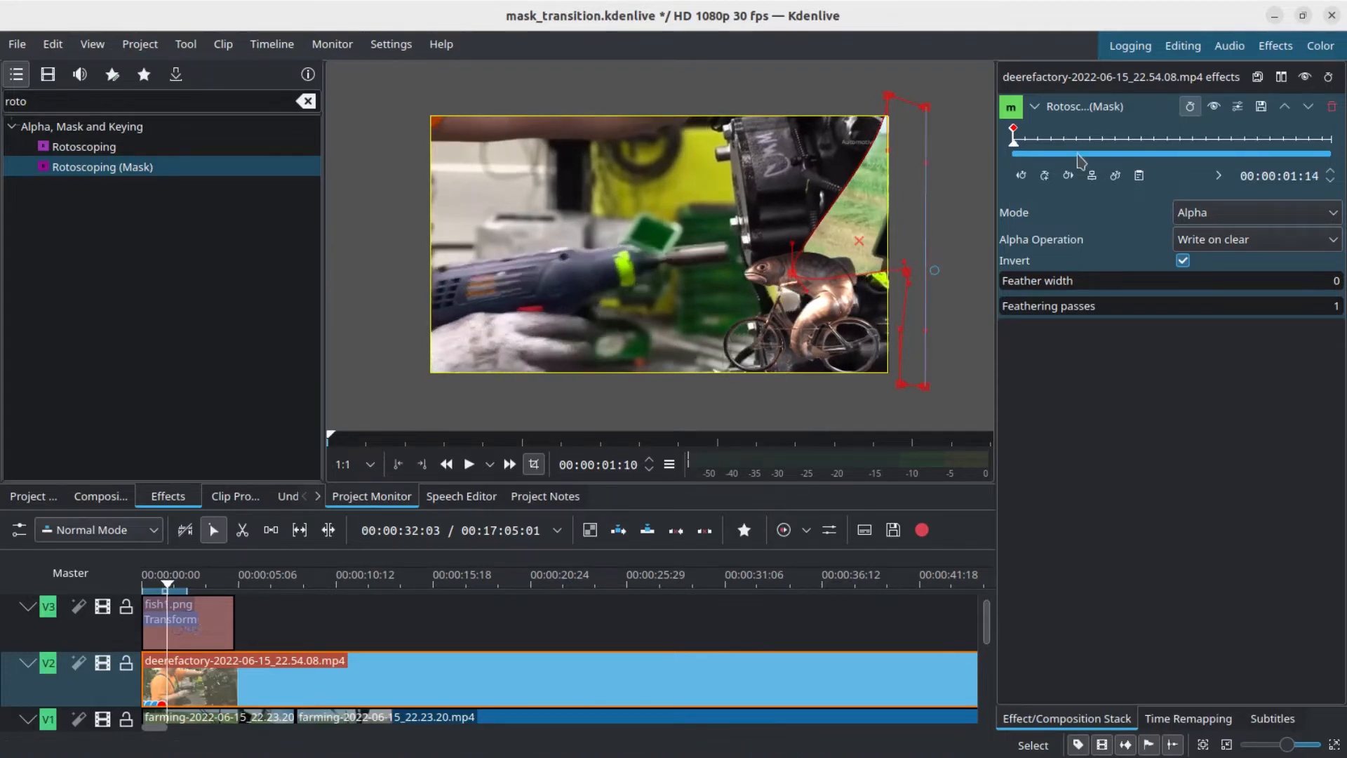
{"action": "left_click_drag", "start_coordinate": [792, 271], "coordinate": [754, 280]}
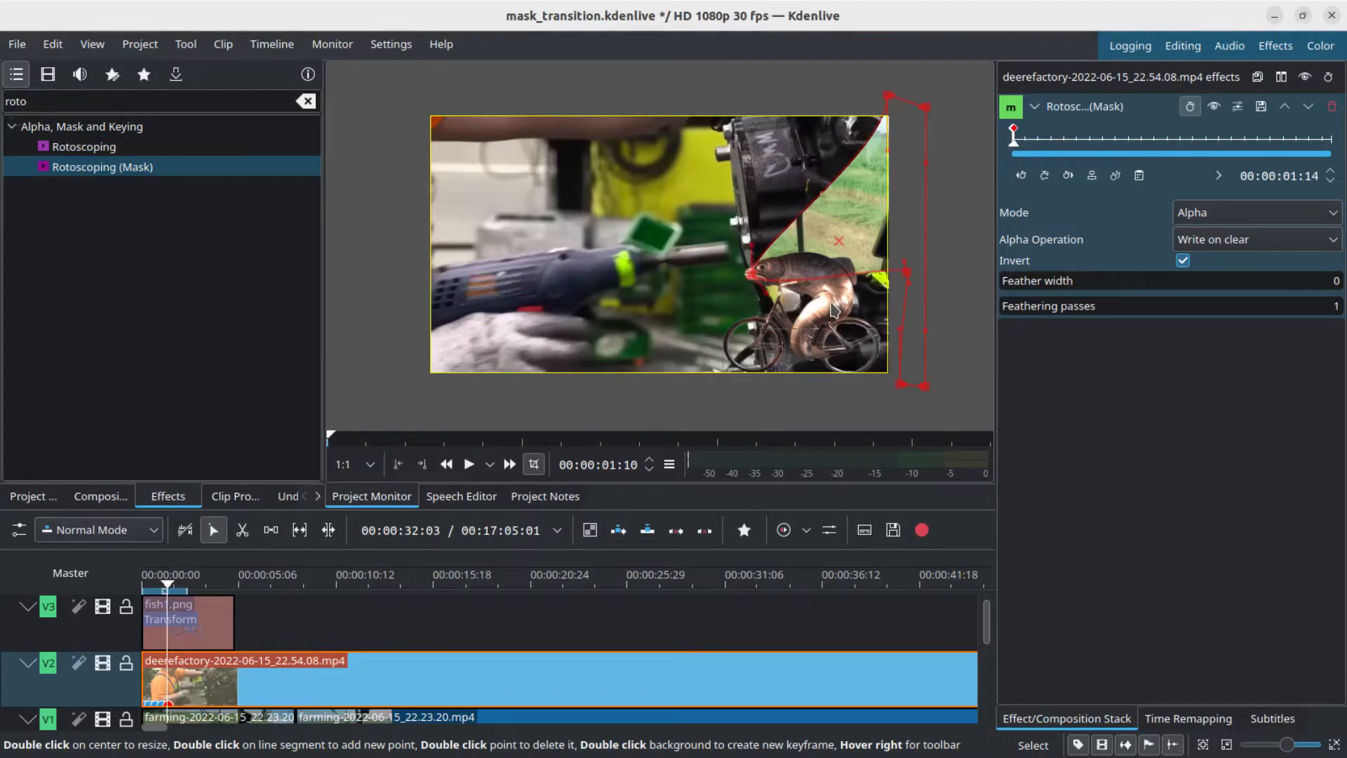
{"action": "left_click_drag", "start_coordinate": [906, 270], "coordinate": [819, 272]}
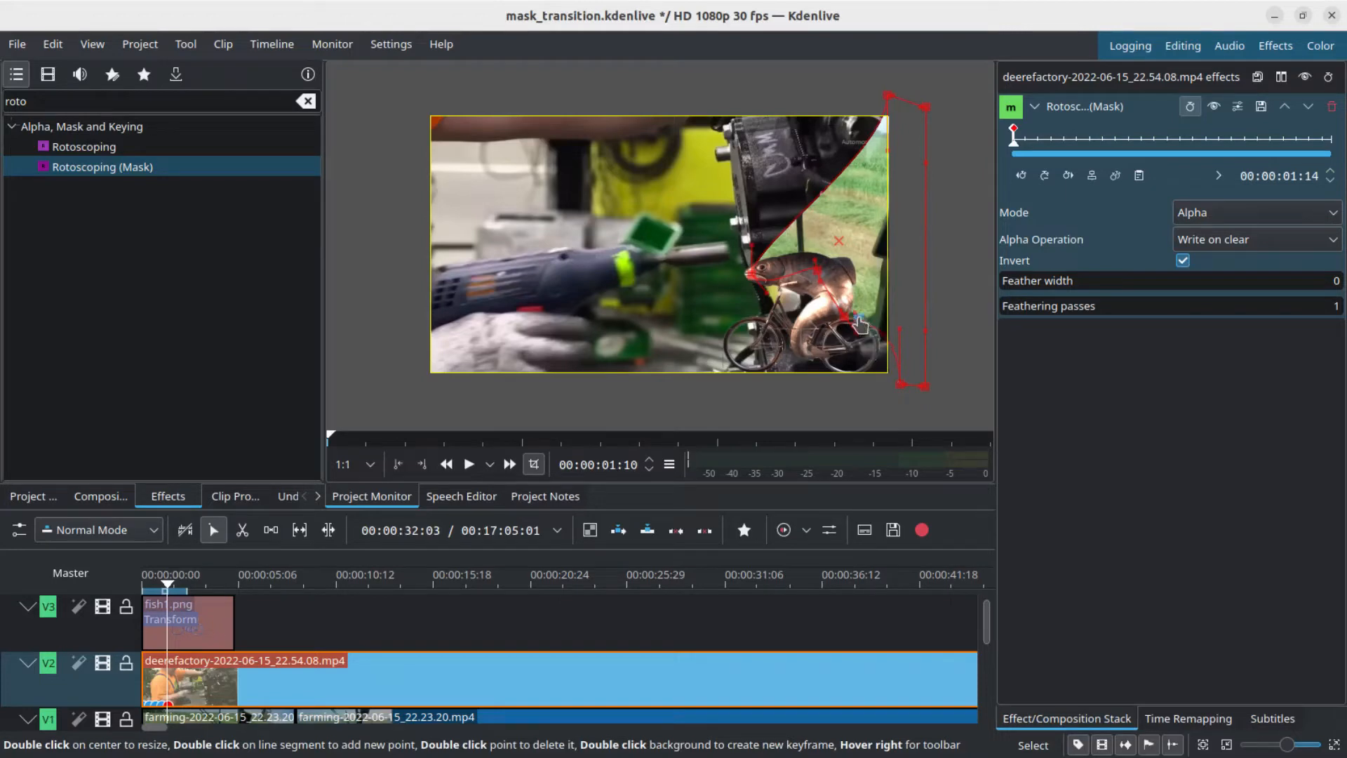
{"action": "left_click_drag", "start_coordinate": [860, 323], "coordinate": [848, 389]}
Add a mask keyframe at 00:00:01:20 and bring the mask's left point onto the fish's mouth
{"action": "key", "text": "Right"}
{"action": "key", "text": "Right"}
{"action": "key", "text": "Right"}
{"action": "key", "text": "Right"}
{"action": "key", "text": "Right"}
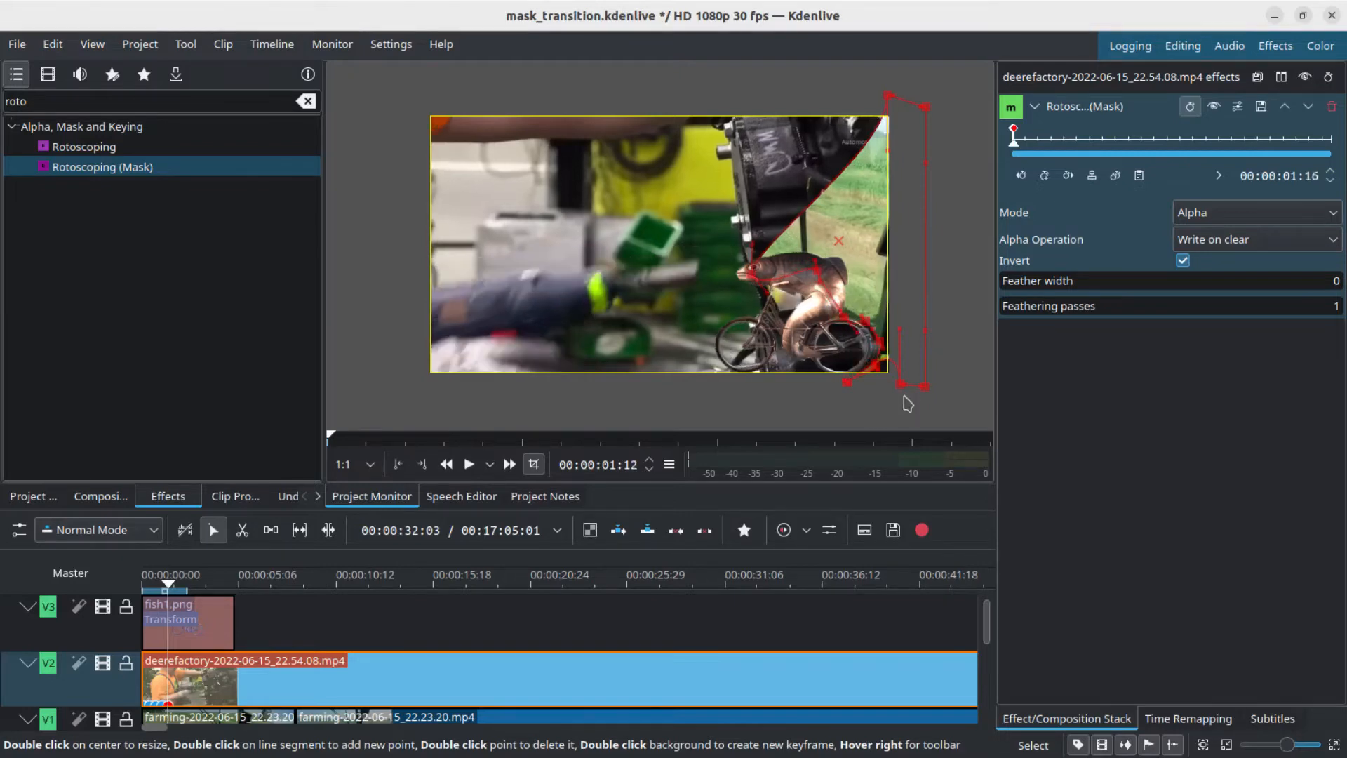
{"action": "key", "text": "Right"}
{"action": "key", "text": "Right"}
{"action": "key", "text": "Right"}
{"action": "key", "text": "Right"}
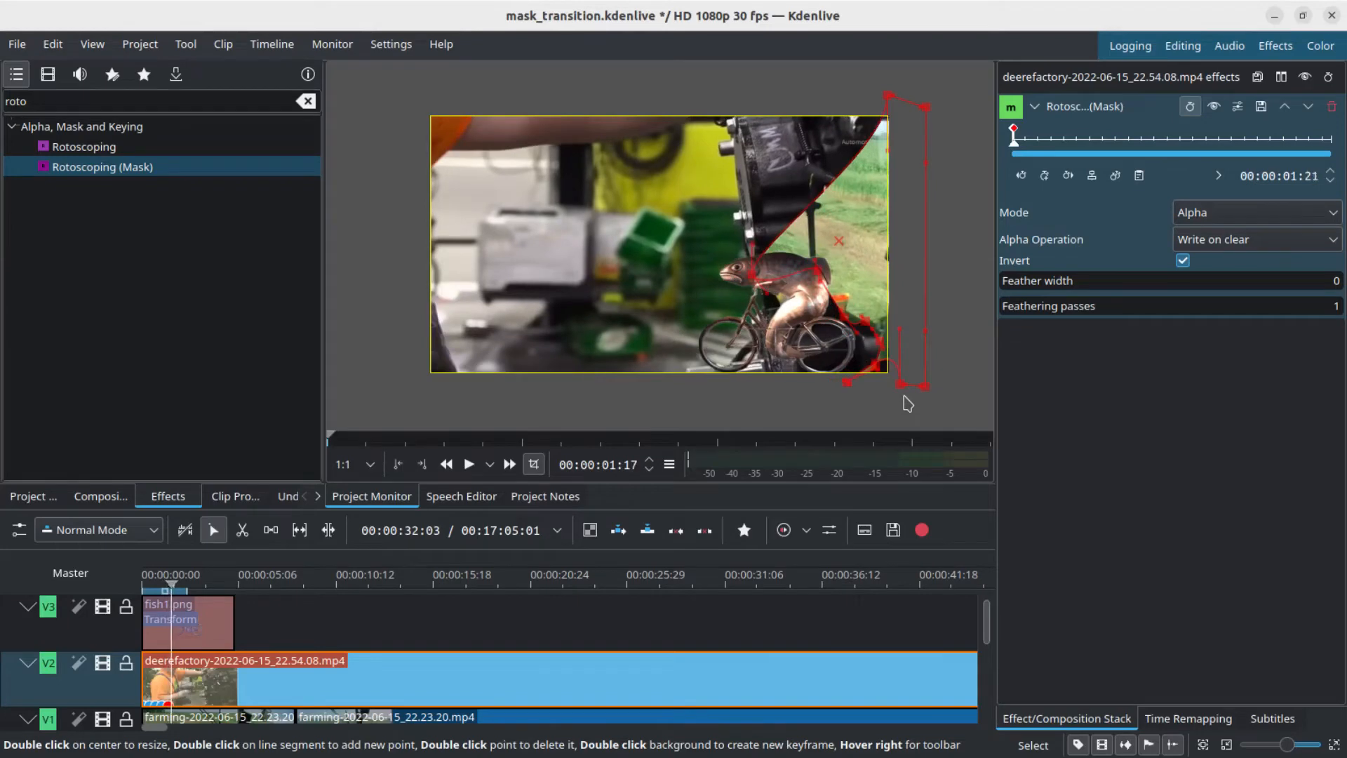
{"action": "key", "text": "Right"}
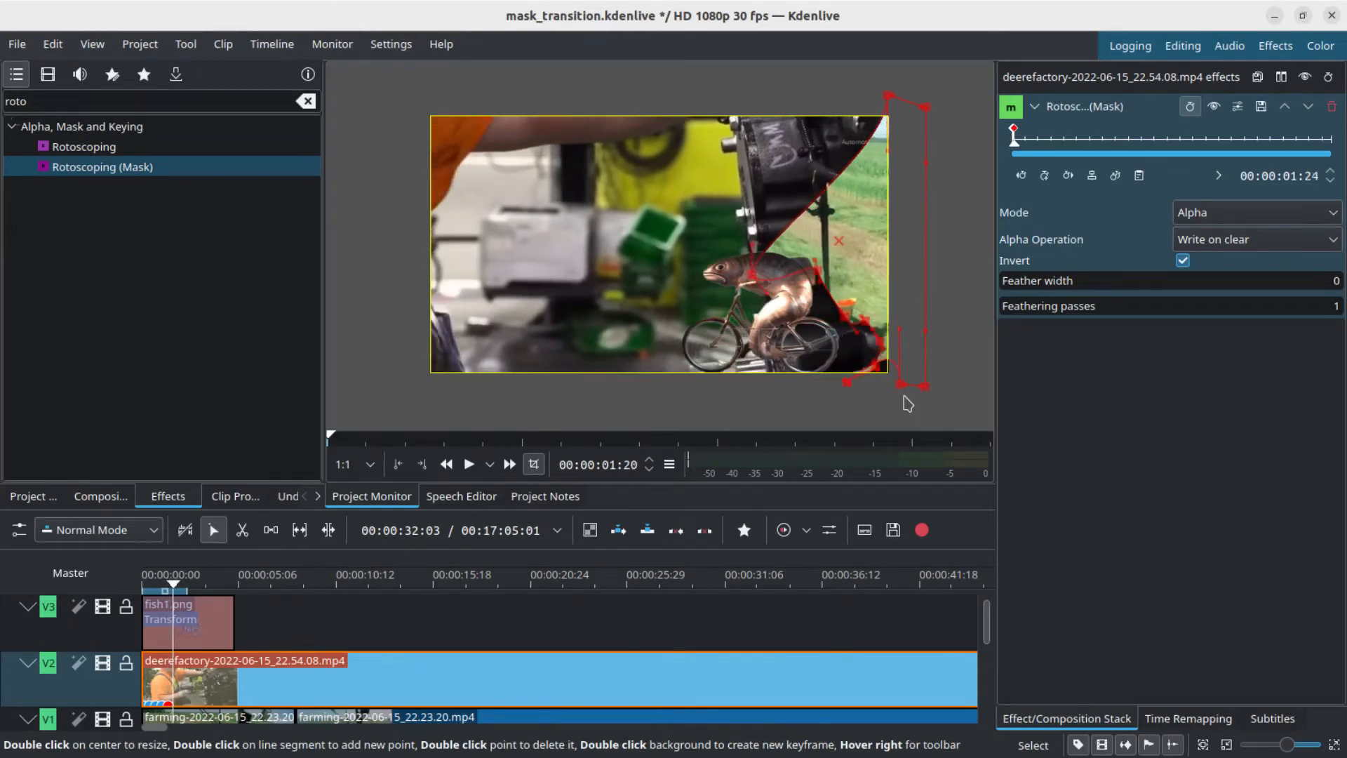
{"action": "mouse_move", "coordinate": [930, 298]}
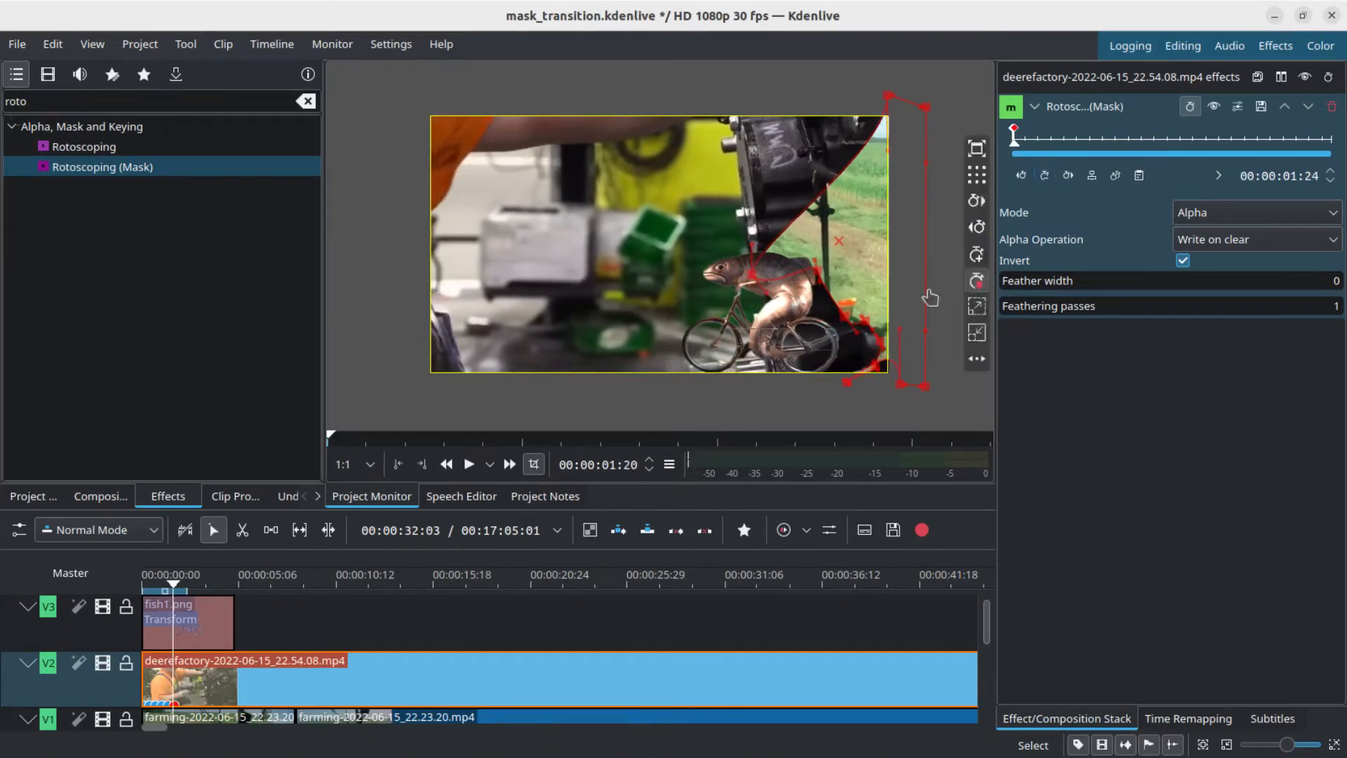
{"action": "left_click_drag", "start_coordinate": [752, 275], "coordinate": [708, 274]}
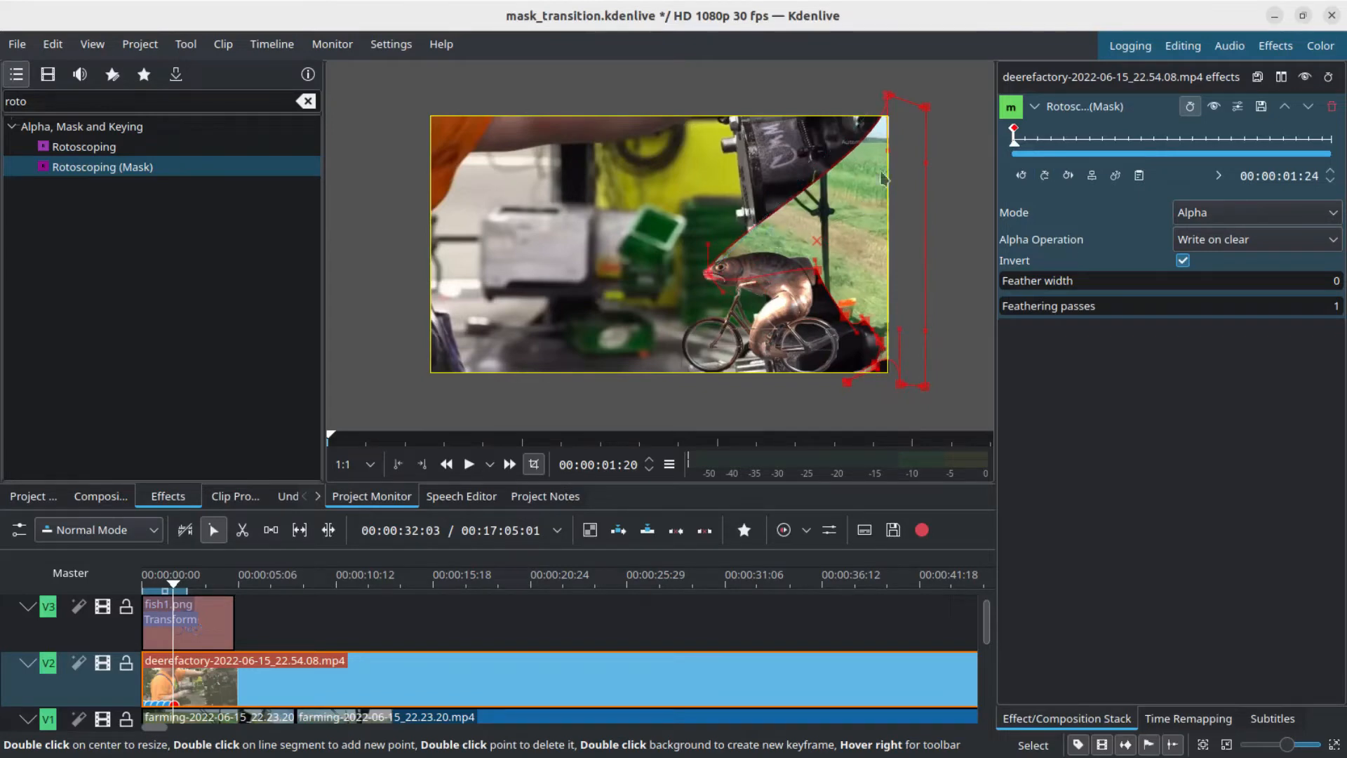
At 00:00:01:20, straighten the curve of the mask's upper edge and fit its lower edge to the fish's back and rear wheel
{"action": "left_click_drag", "start_coordinate": [887, 150], "coordinate": [860, 153]}
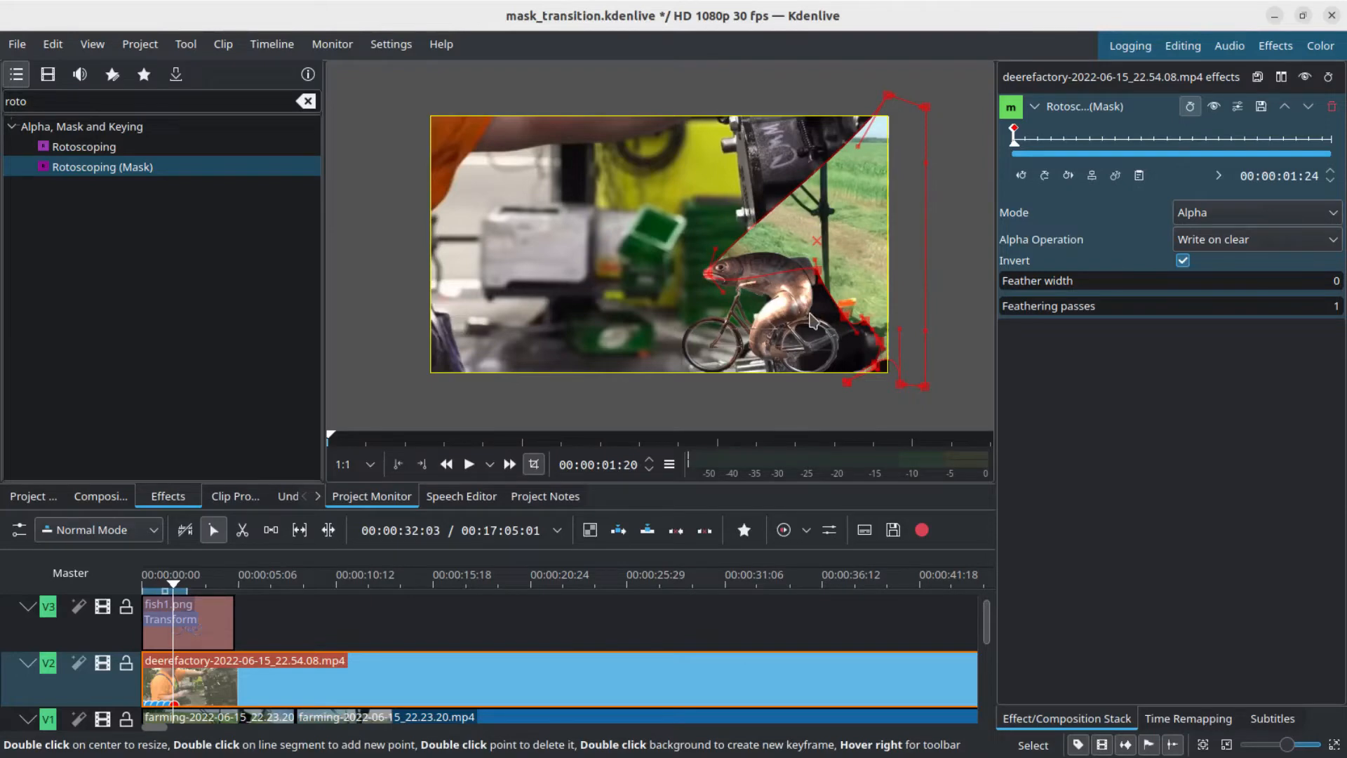
{"action": "left_click_drag", "start_coordinate": [818, 274], "coordinate": [769, 281]}
{"action": "mouse_move", "coordinate": [846, 322]}
{"action": "left_mouse_down"}
{"action": "mouse_move", "coordinate": [793, 321]}
{"action": "mouse_move", "coordinate": [869, 366]}
{"action": "mouse_move", "coordinate": [827, 327]}
{"action": "left_mouse_up"}
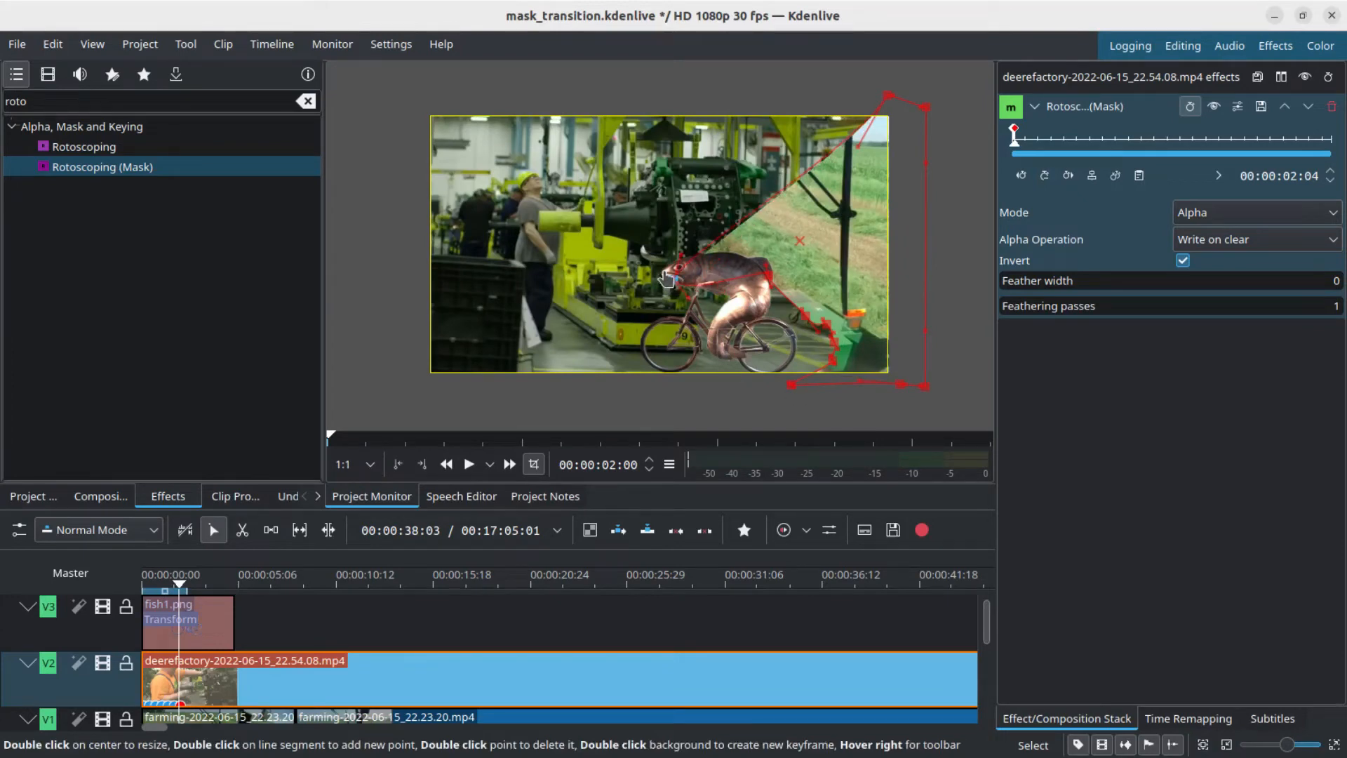
At 00:00:02:00, shift the mask's upper-left corner inward along the frame's upper edge and refit its lower edge around the fish's back and rear wheel
{"action": "left_click_drag", "start_coordinate": [888, 95], "coordinate": [845, 108]}
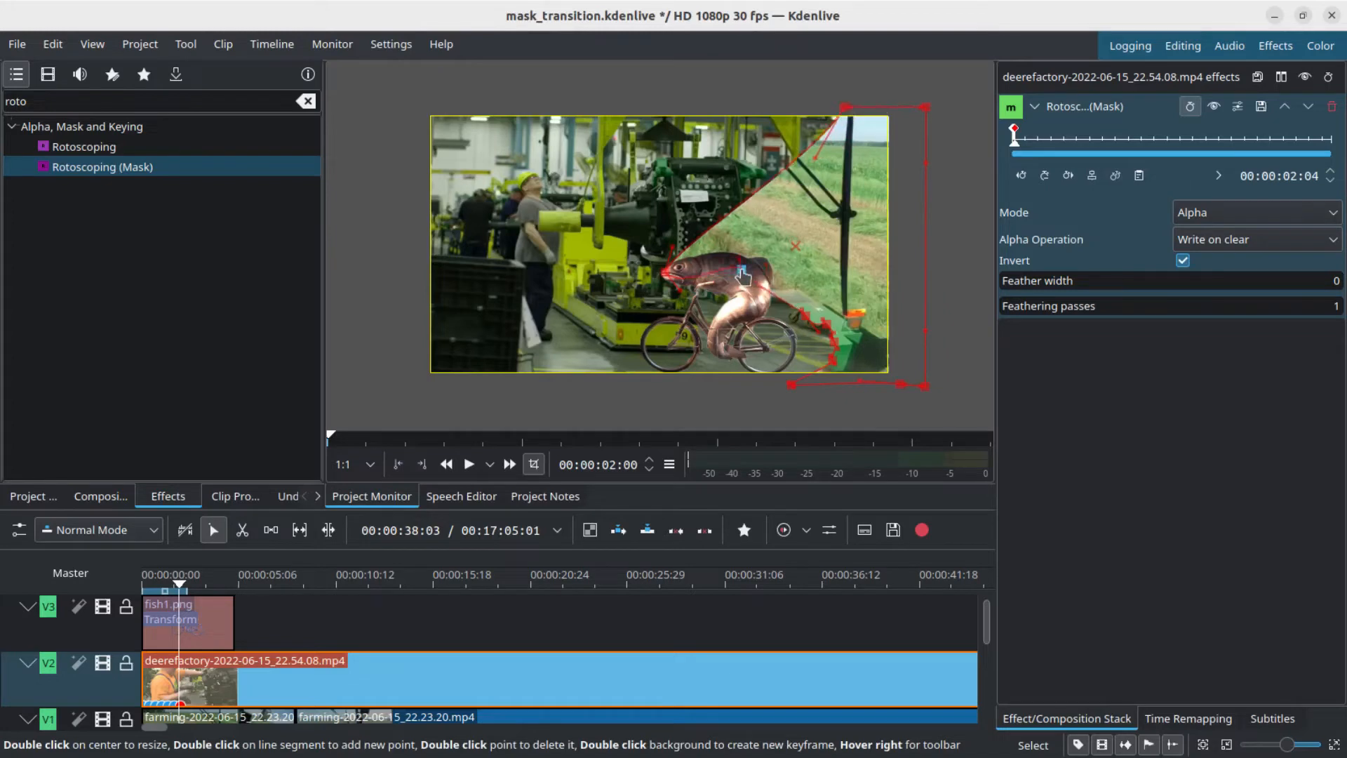
{"action": "left_click_drag", "start_coordinate": [741, 276], "coordinate": [763, 311]}
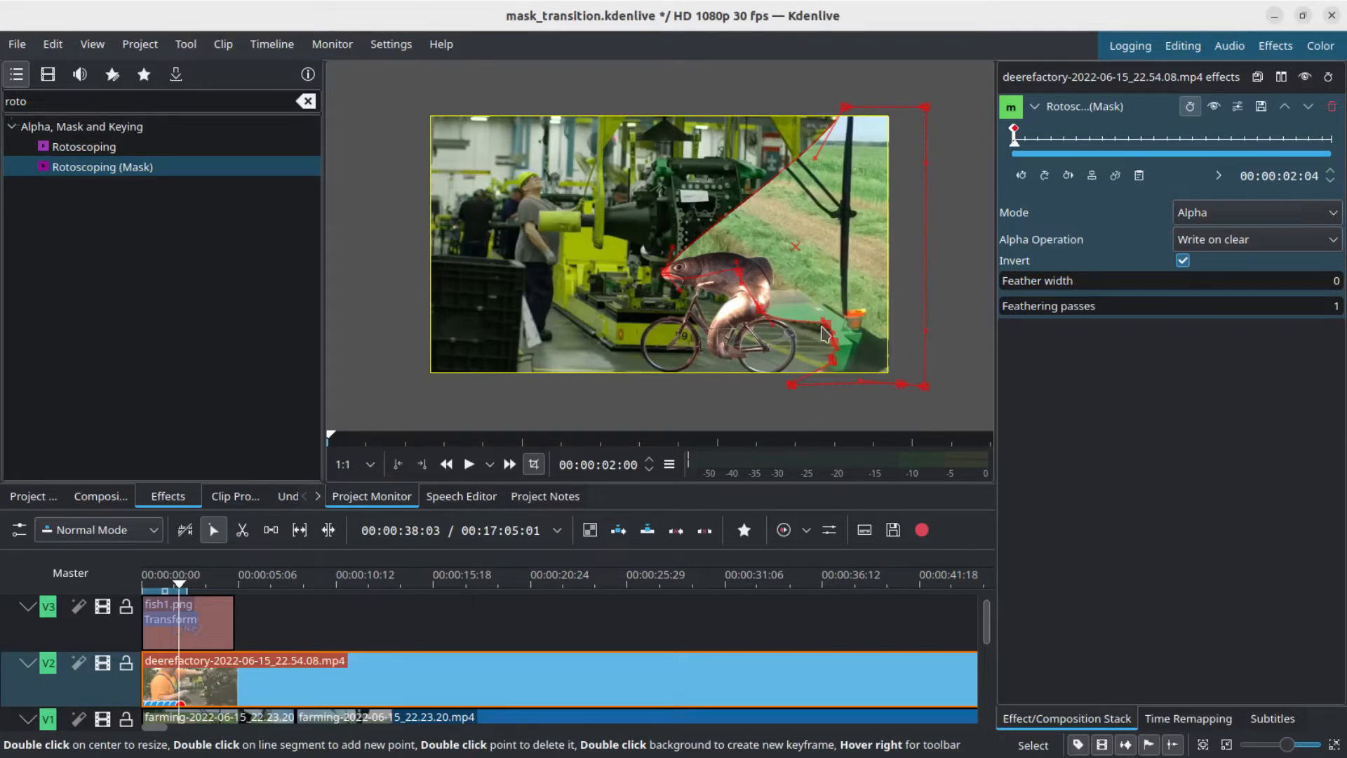
{"action": "left_click_drag", "start_coordinate": [827, 328], "coordinate": [790, 367]}
{"action": "left_click_drag", "start_coordinate": [791, 385], "coordinate": [757, 386]}
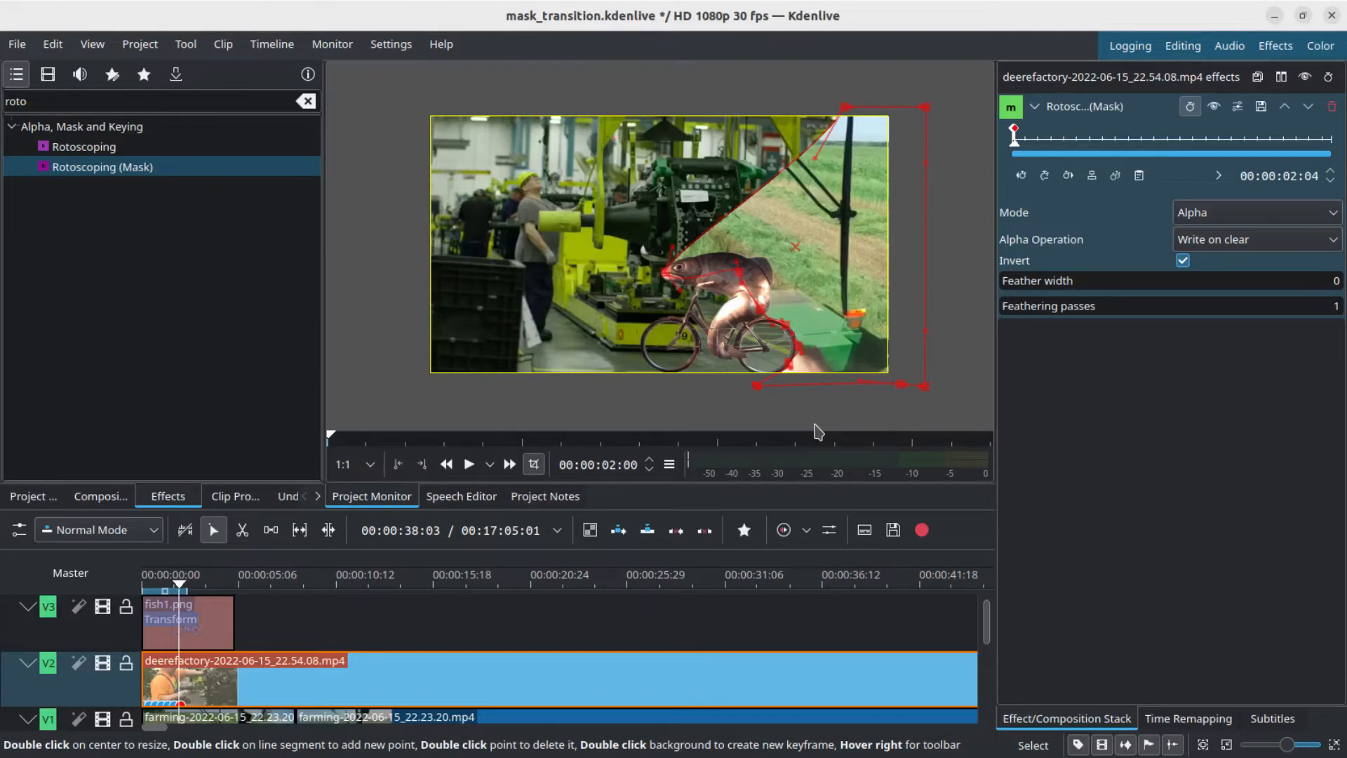
Add a mask keyframe at 00:00:02:10 and place the mask's left point on the fish's mouth
{"action": "key", "text": "Right"}
{"action": "key", "text": "Right"}
{"action": "key", "text": "Right"}
{"action": "key", "text": "Right"}
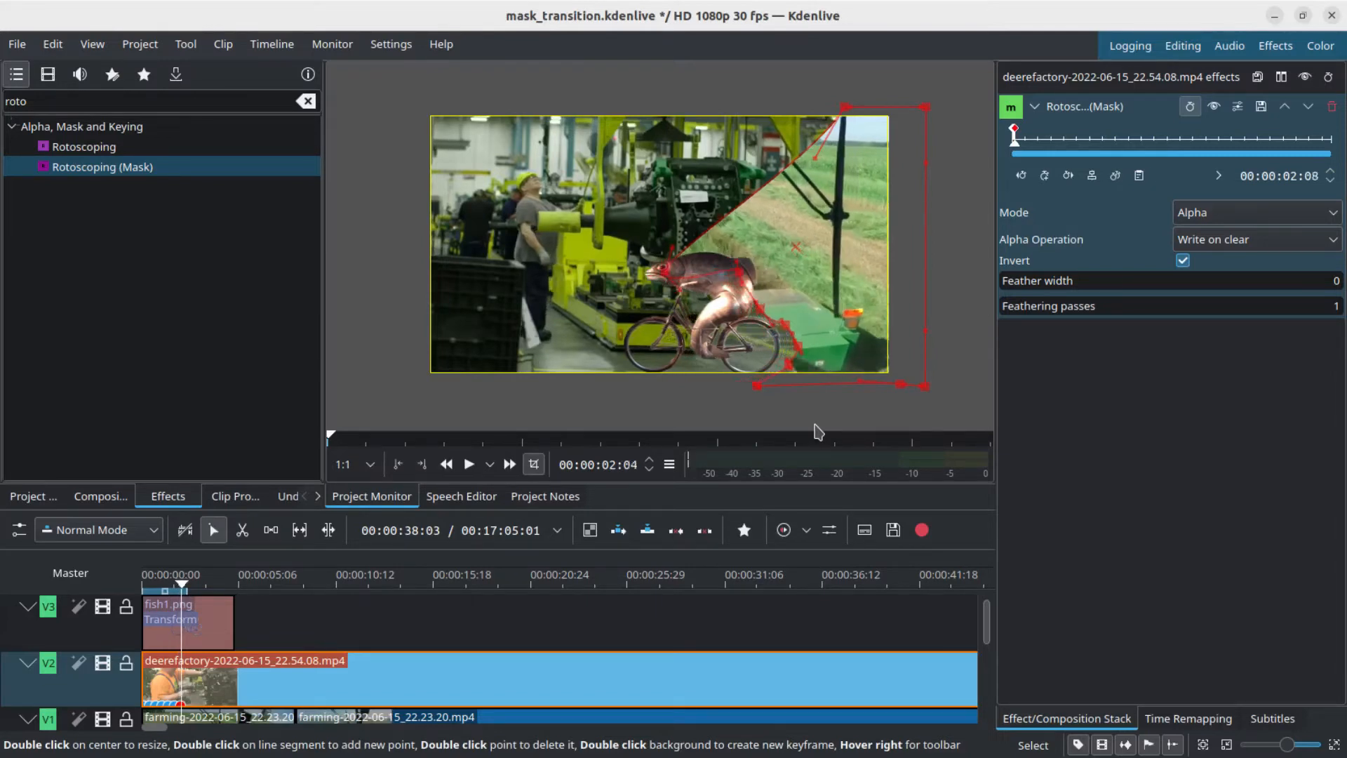
{"action": "key", "text": "Right"}
{"action": "key", "text": "Right"}
{"action": "key", "text": "Right"}
{"action": "key", "text": "Right"}
{"action": "key", "text": "Right"}
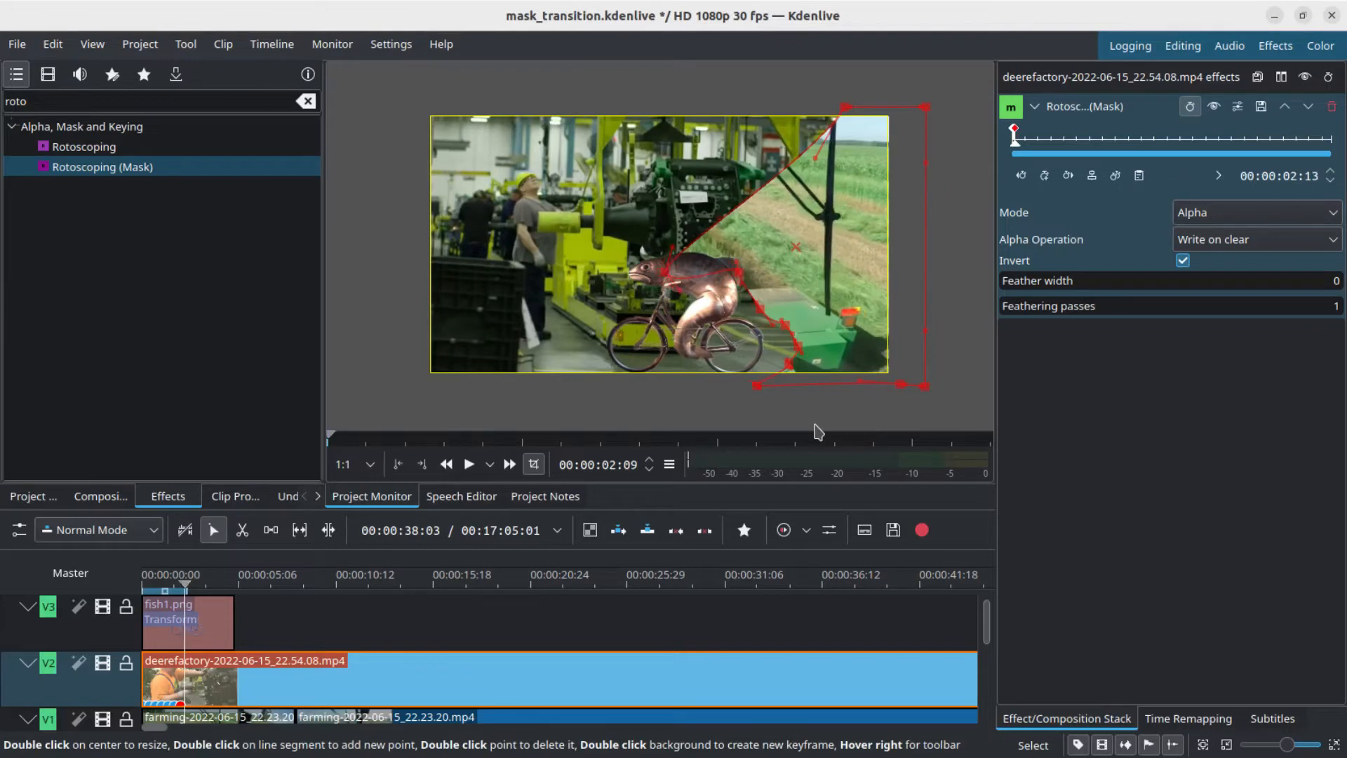
{"action": "key", "text": "Right"}
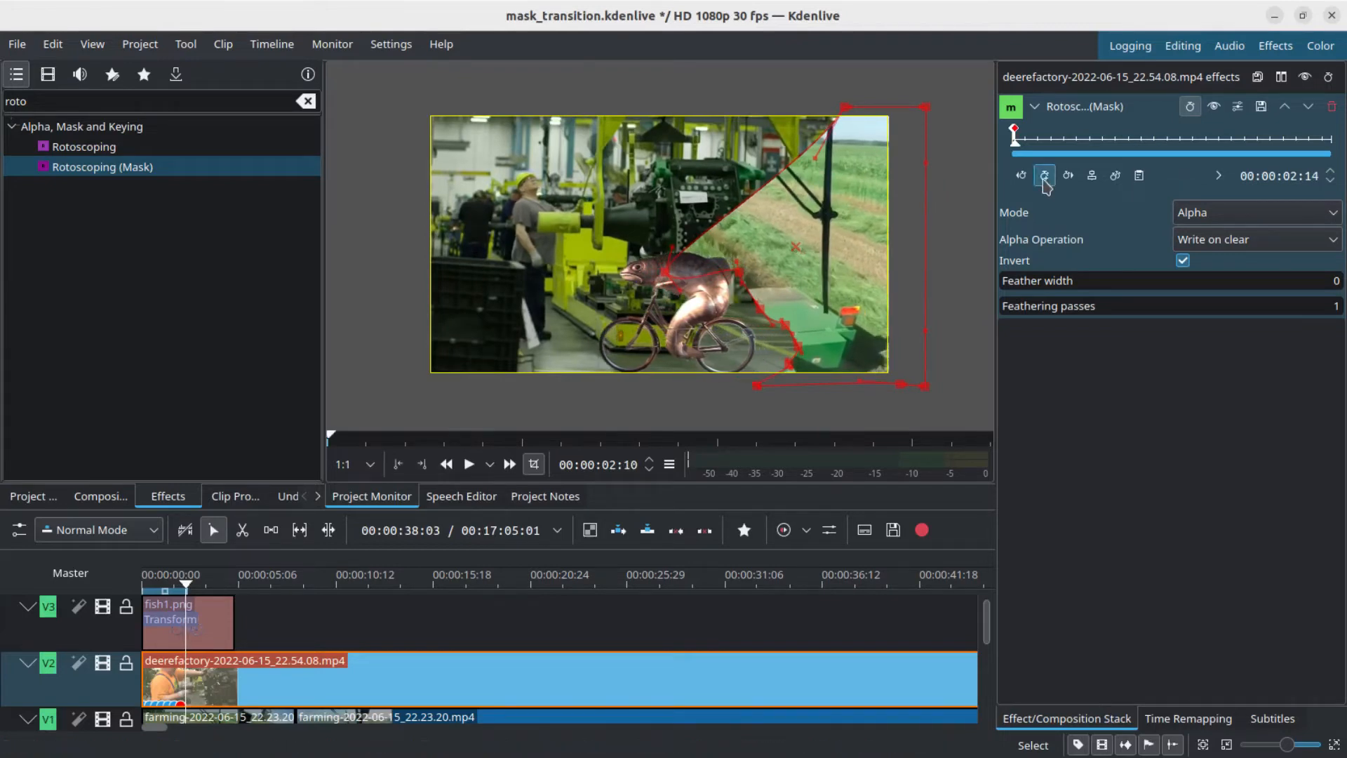
{"action": "left_click_drag", "start_coordinate": [667, 271], "coordinate": [625, 279]}
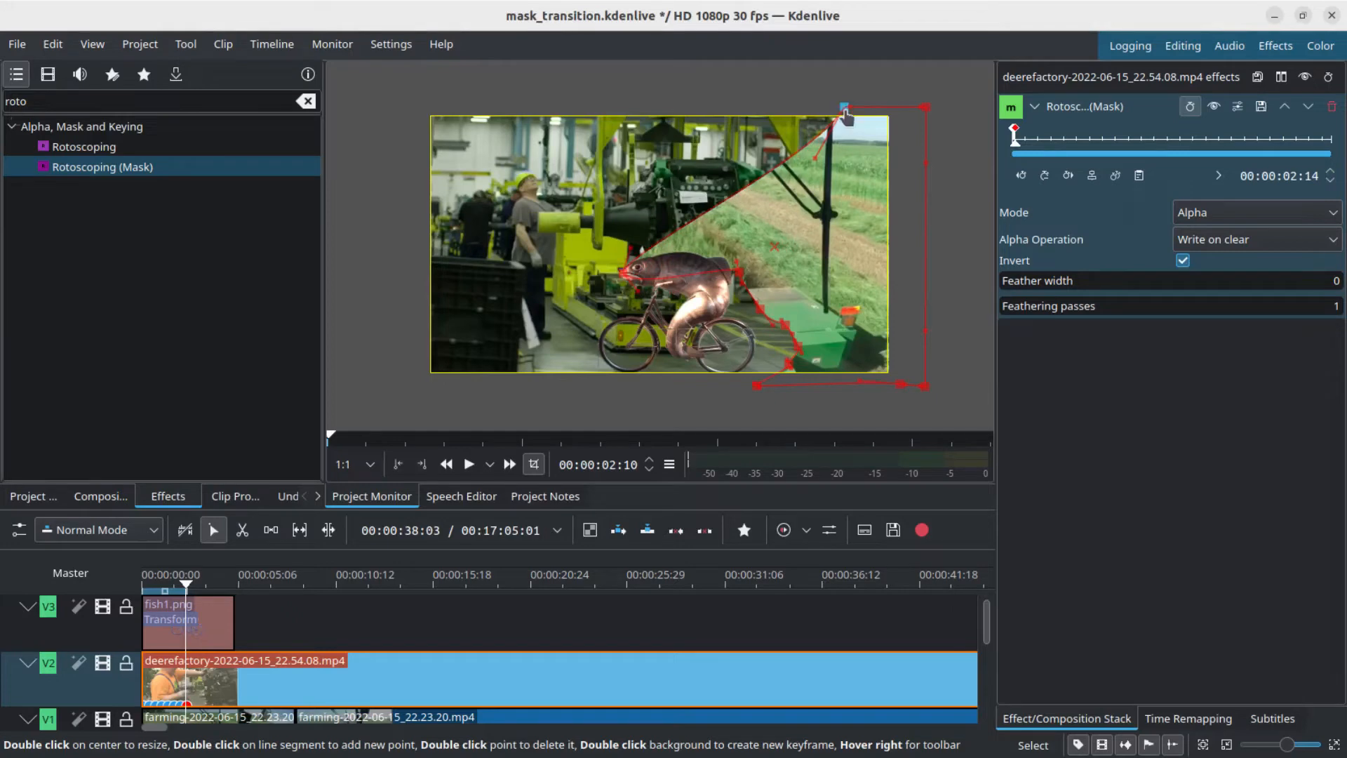
At 00:00:02:10, shift the mask's upper-left corner further left and fit its lower edge to the fish's back and rear wheel
{"action": "left_click_drag", "start_coordinate": [845, 106], "coordinate": [804, 111]}
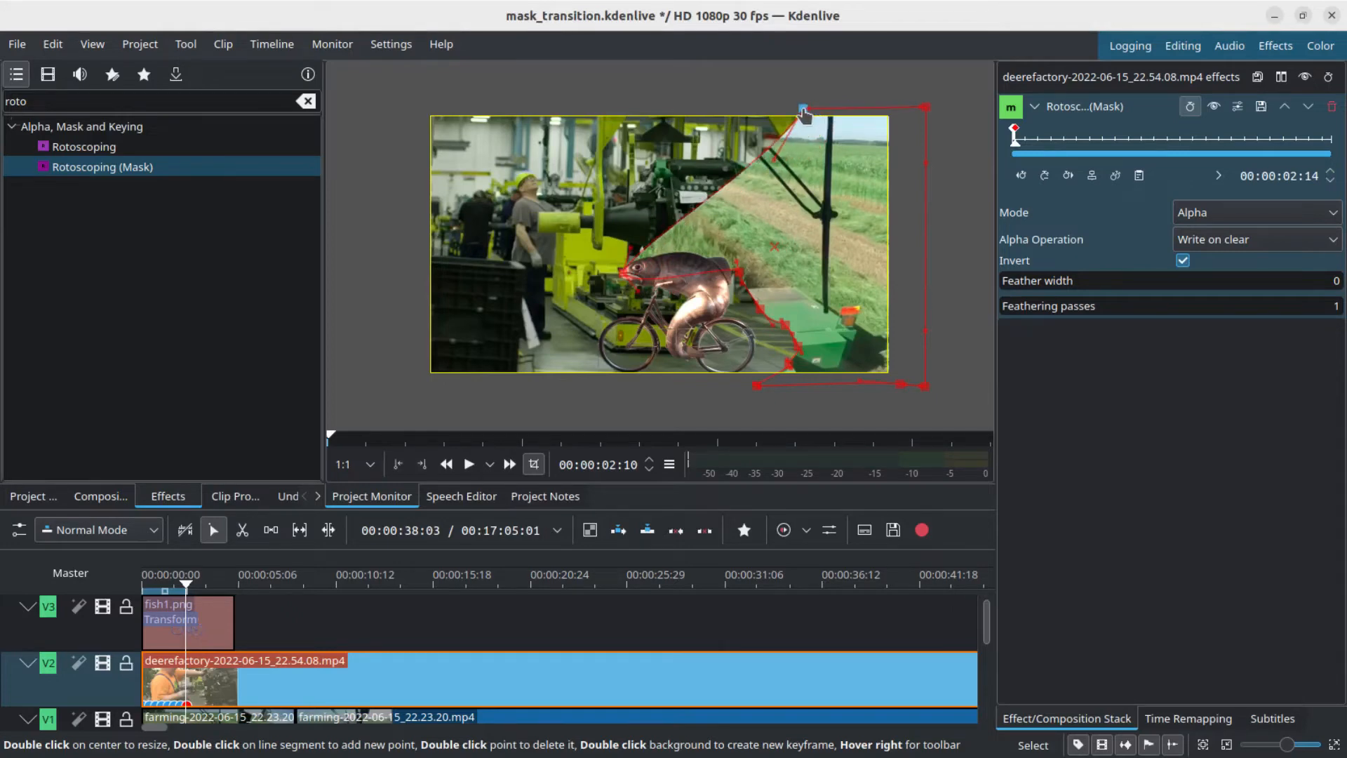
{"action": "left_click_drag", "start_coordinate": [740, 269], "coordinate": [695, 275]}
{"action": "left_click_drag", "start_coordinate": [759, 309], "coordinate": [749, 357]}
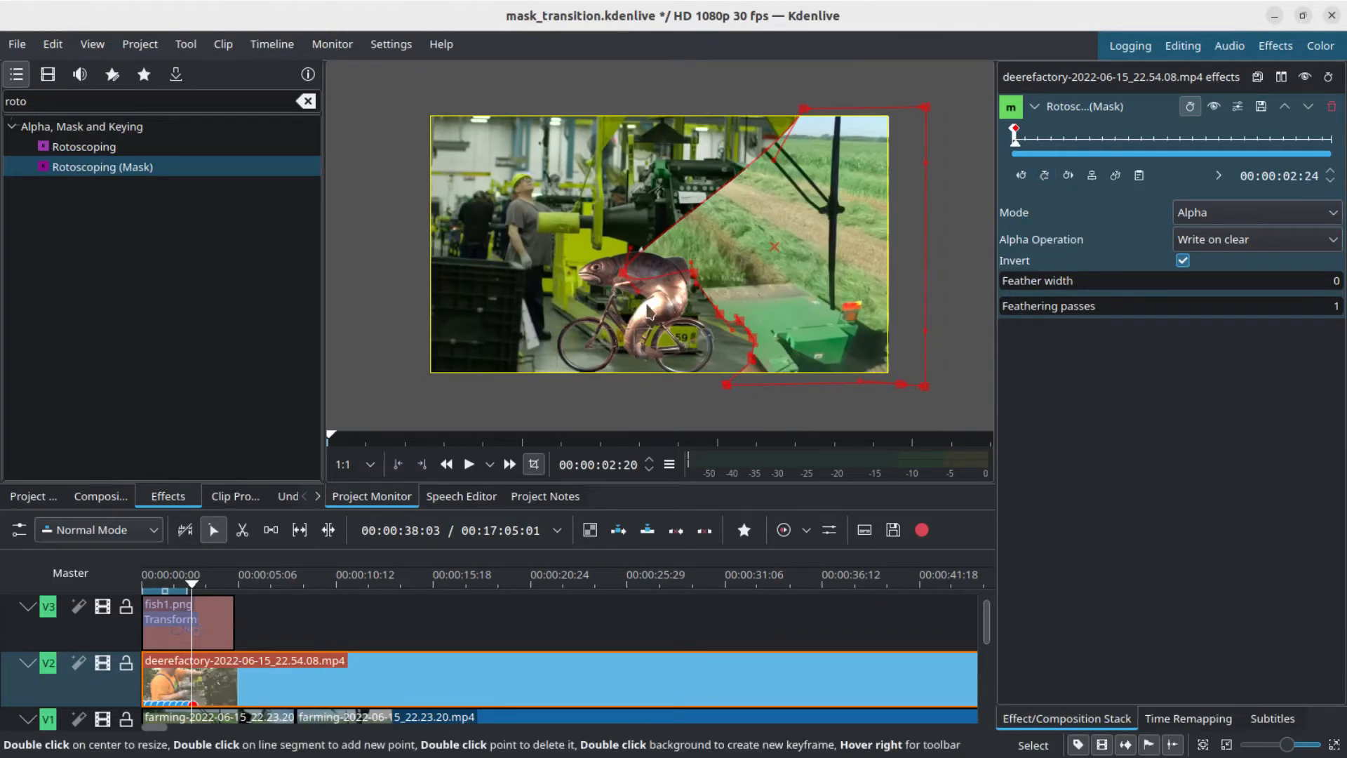
Reshape the mask at 00:00:02:20, with its left point on the fish's mouth and its upper-left corner further left
{"action": "left_click_drag", "start_coordinate": [624, 280], "coordinate": [589, 278]}
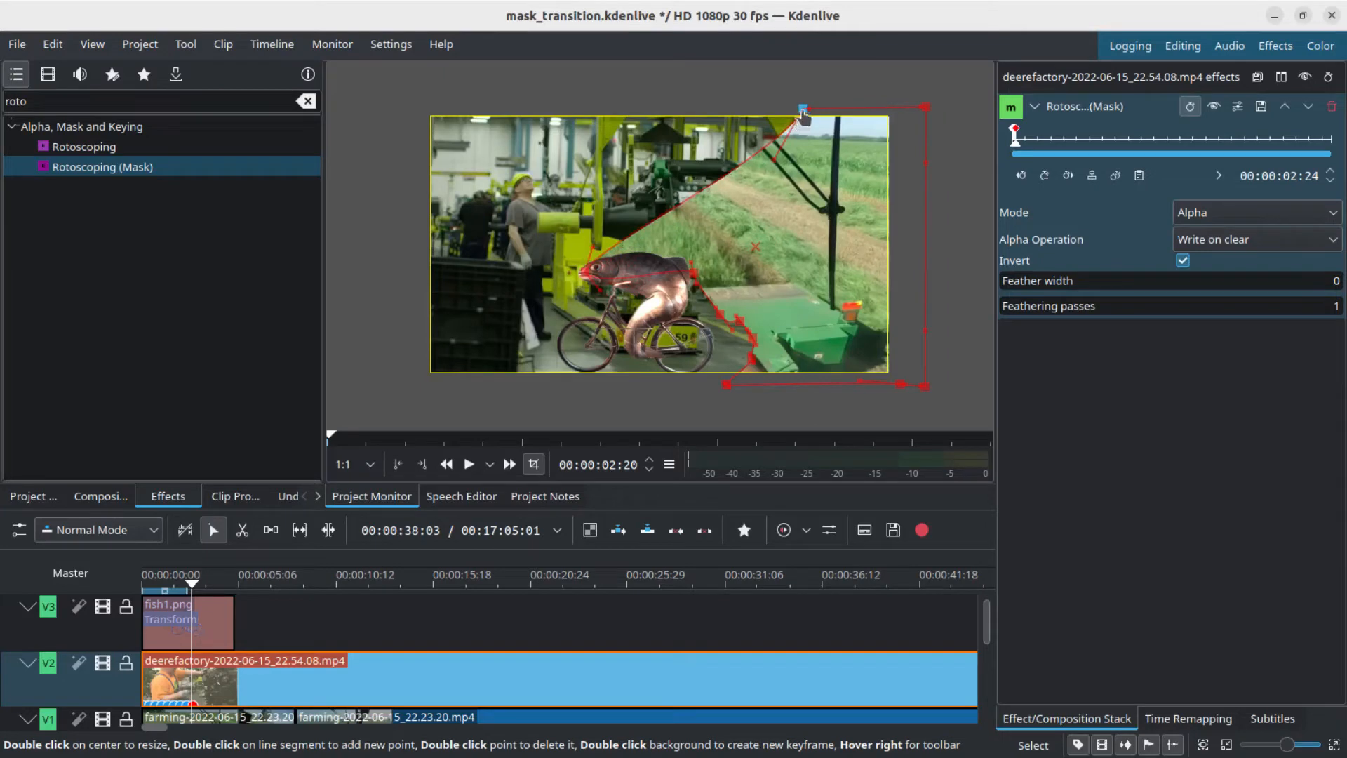
{"action": "left_click_drag", "start_coordinate": [804, 109], "coordinate": [775, 111]}
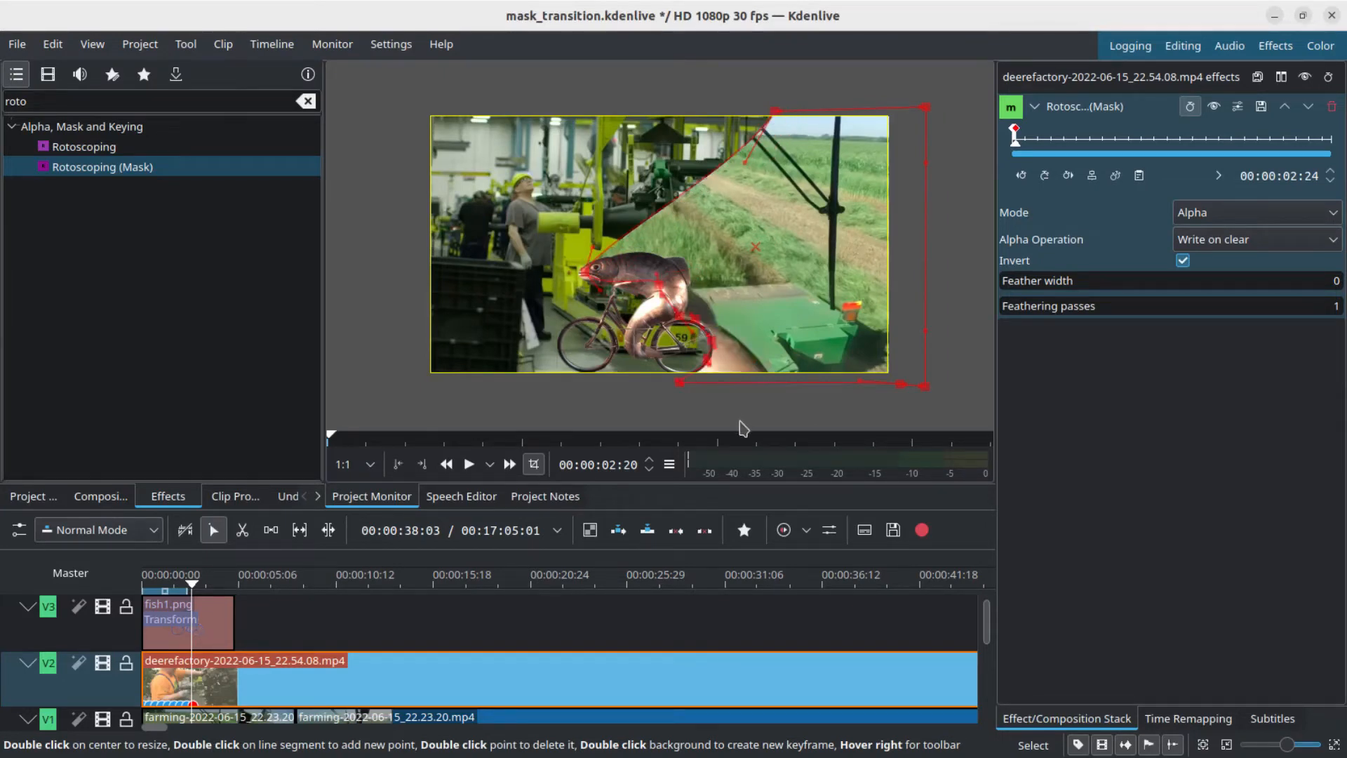
Add a mask keyframe at 00:00:03:00 and move the mask's left point to the fish's mouth
{"action": "key", "text": "Right"}
{"action": "key", "text": "Right"}
{"action": "key", "text": "Right"}
{"action": "key", "text": "Right"}
{"action": "key", "text": "Right"}
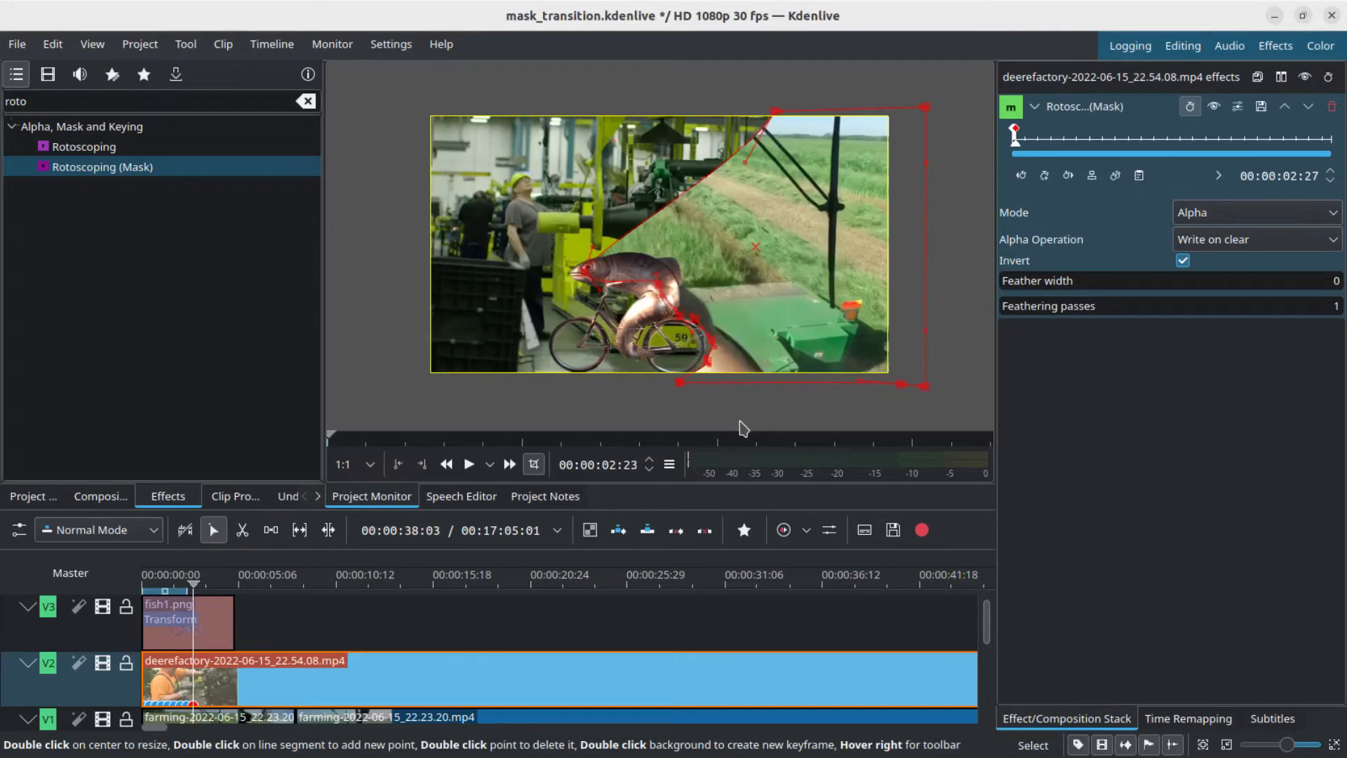
{"action": "key", "text": "Right"}
{"action": "key", "text": "Right"}
{"action": "key", "text": "Right"}
{"action": "key", "text": "Right"}
{"action": "key", "text": "Right"}
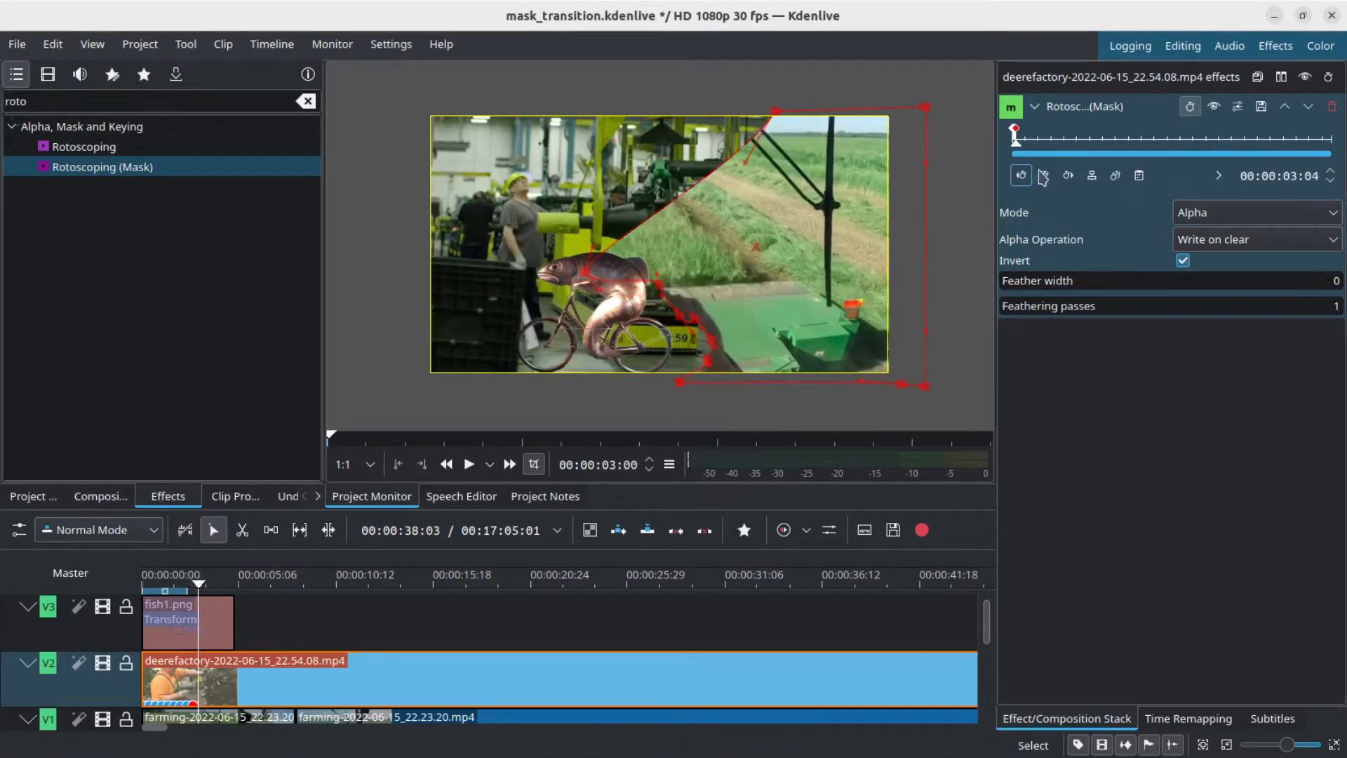
{"action": "left_click_drag", "start_coordinate": [593, 273], "coordinate": [544, 276]}
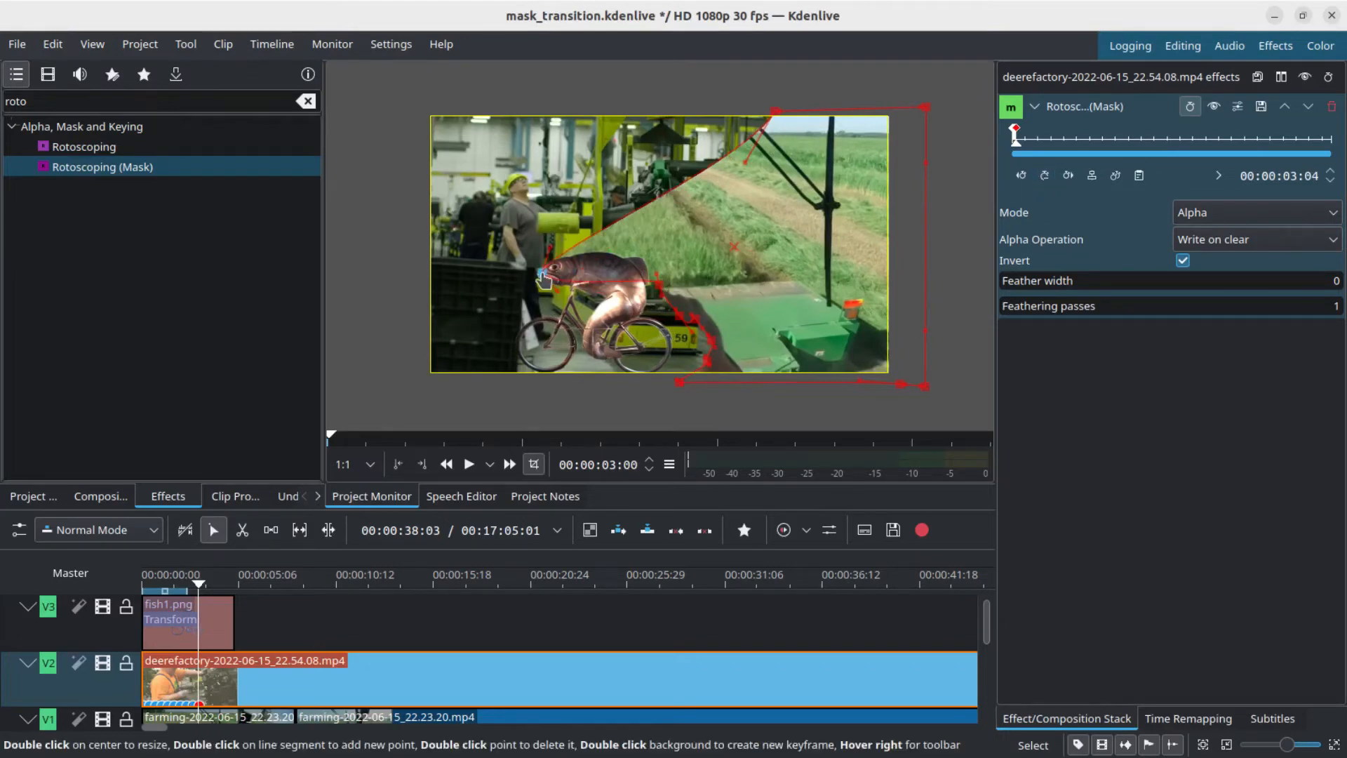
At 00:00:03:00, shift the mask's upper-left corner further left and fit its lower edge along the fish's body and rear wheel
{"action": "left_click_drag", "start_coordinate": [776, 111], "coordinate": [727, 105]}
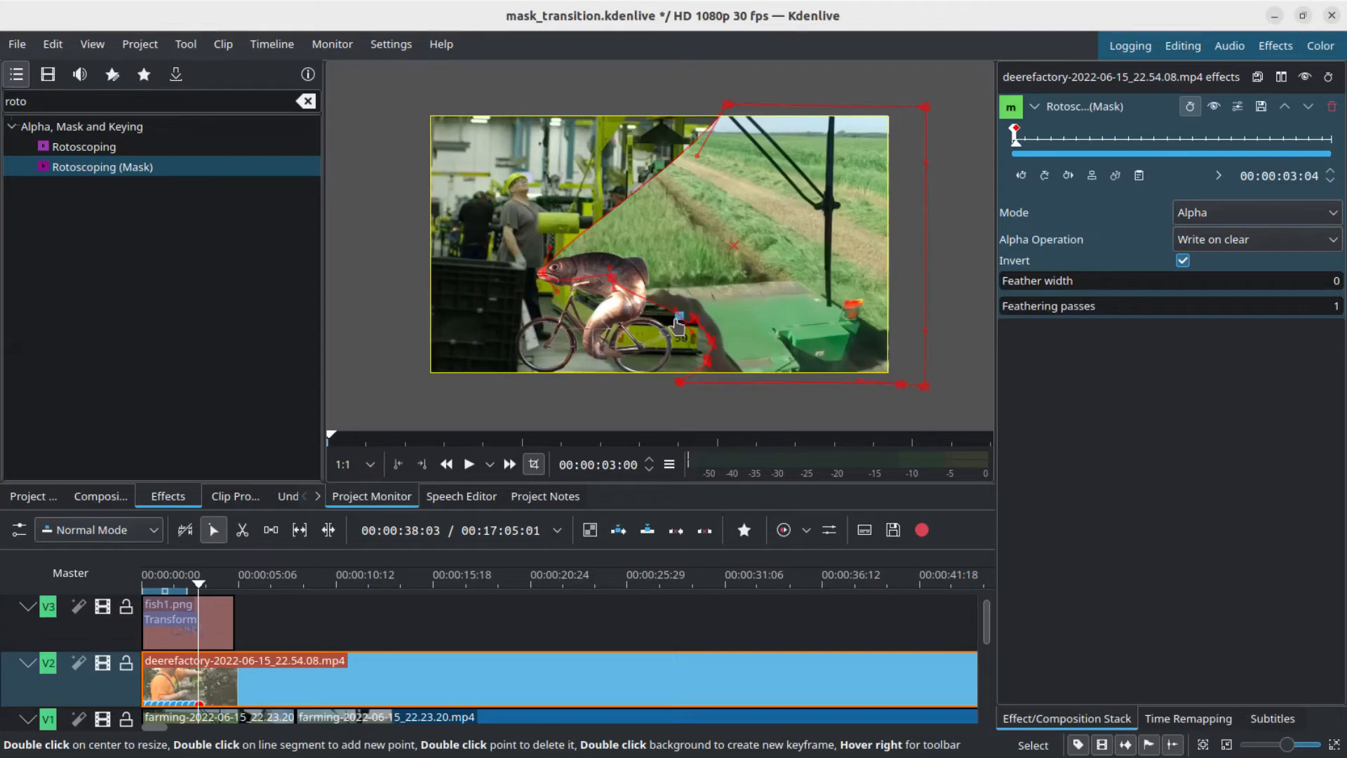
{"action": "left_click_drag", "start_coordinate": [677, 324], "coordinate": [636, 327]}
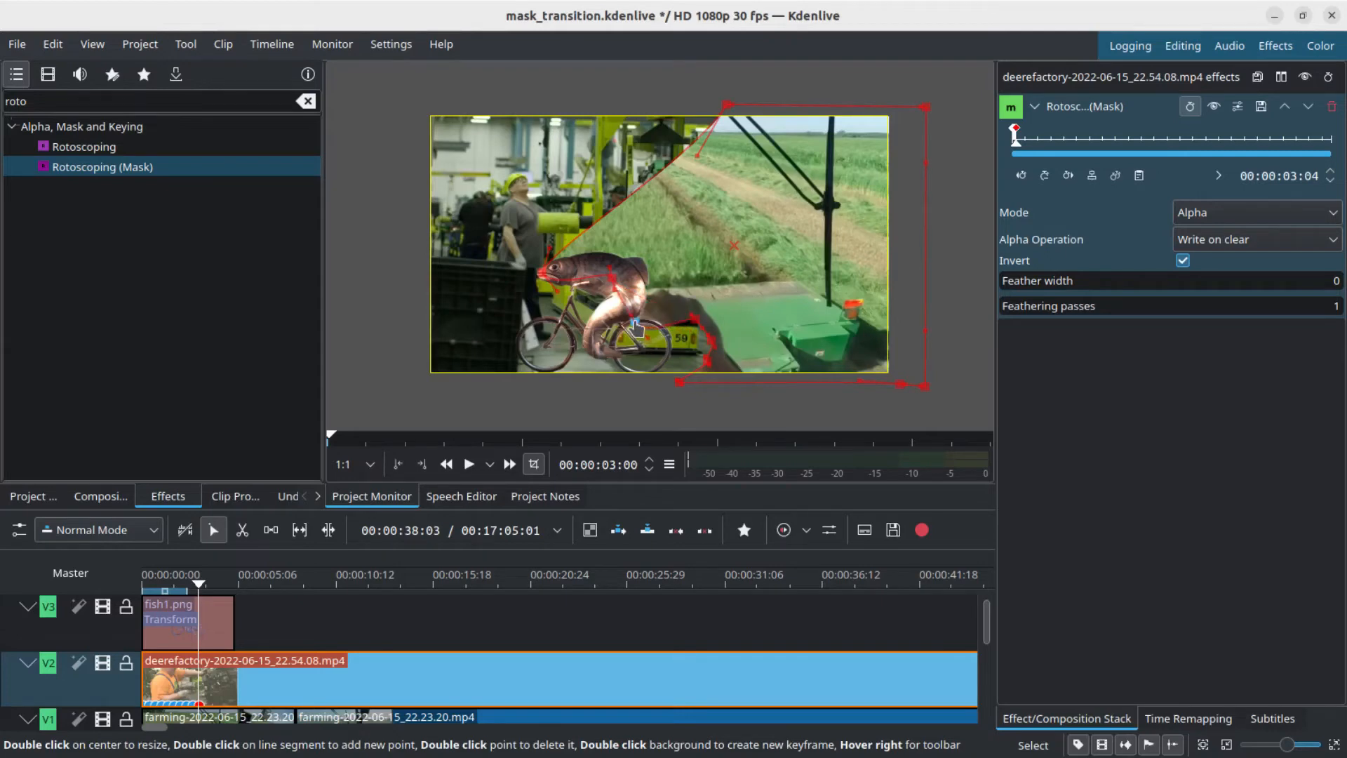
Add a mask keyframe at 00:00:03:10 and move the mask's left point to the fish's mouth
{"action": "key", "text": "Right"}
{"action": "key", "text": "Right"}
{"action": "key", "text": "Right"}
{"action": "key", "text": "Right"}
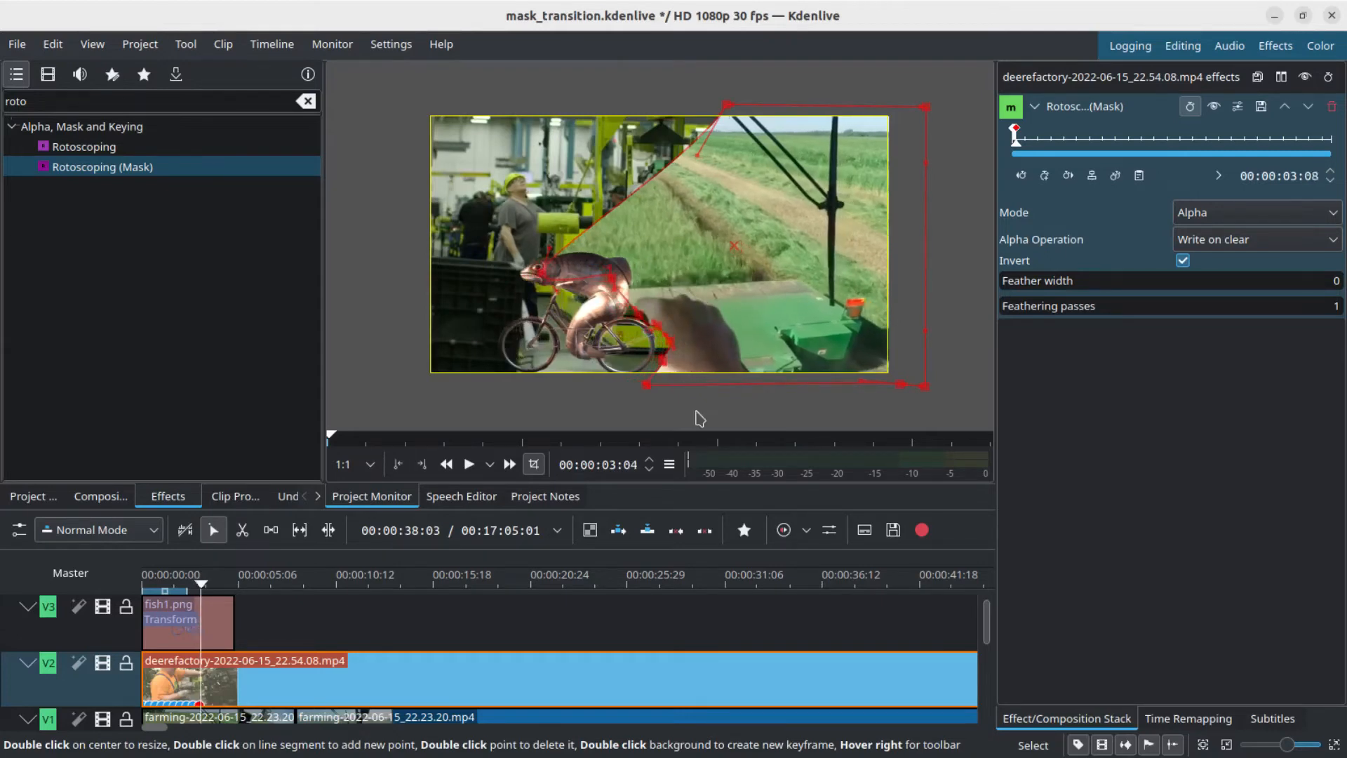
{"action": "key", "text": "Right"}
{"action": "key", "text": "Right"}
{"action": "key", "text": "Right"}
{"action": "key", "text": "Right"}
{"action": "key", "text": "Right"}
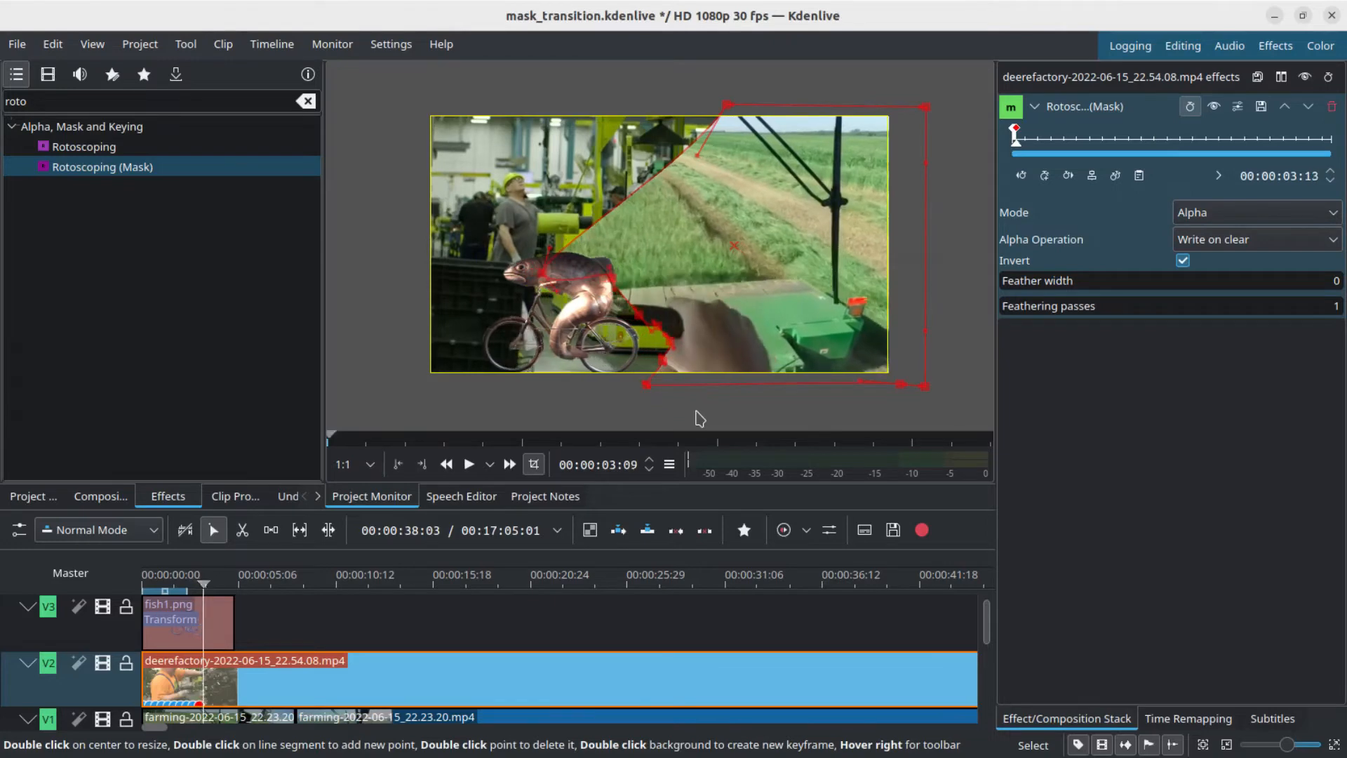
{"action": "key", "text": "Right"}
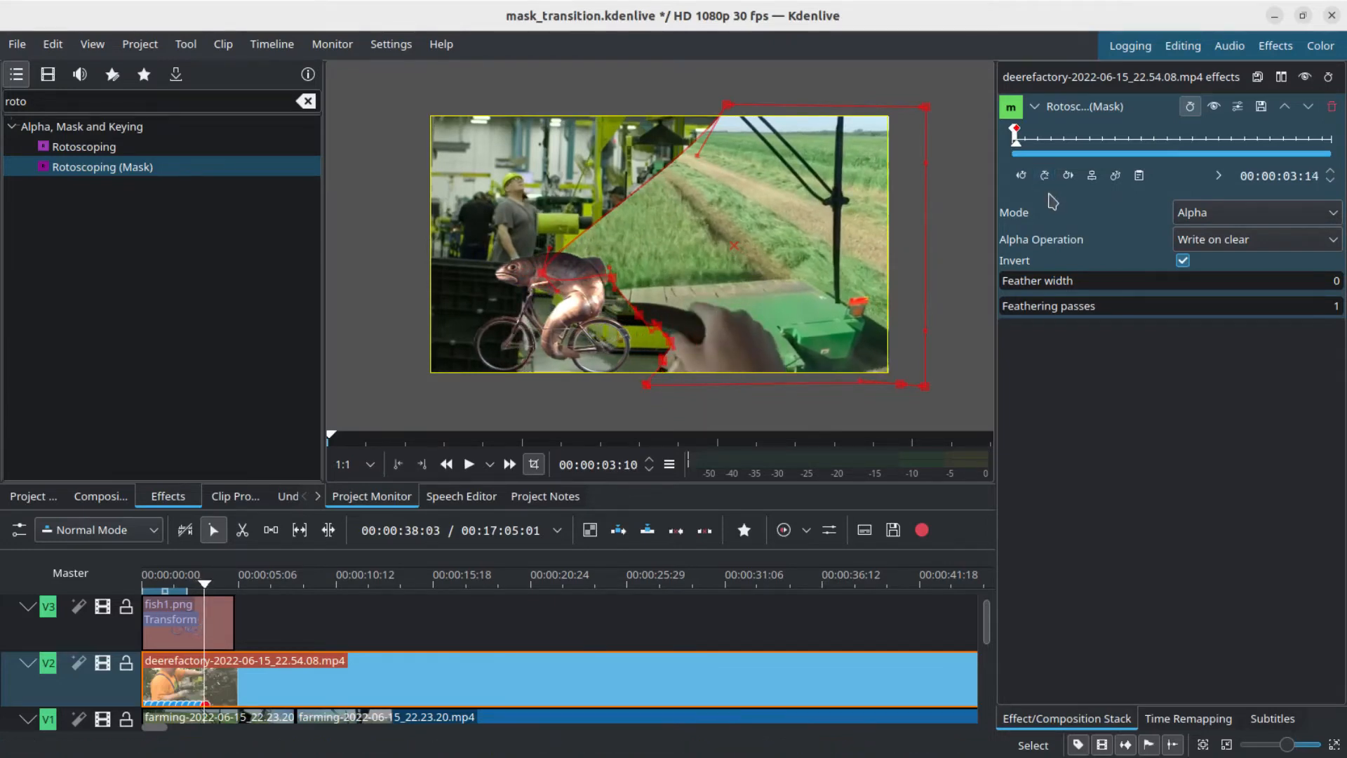
{"action": "left_click_drag", "start_coordinate": [544, 273], "coordinate": [504, 273]}
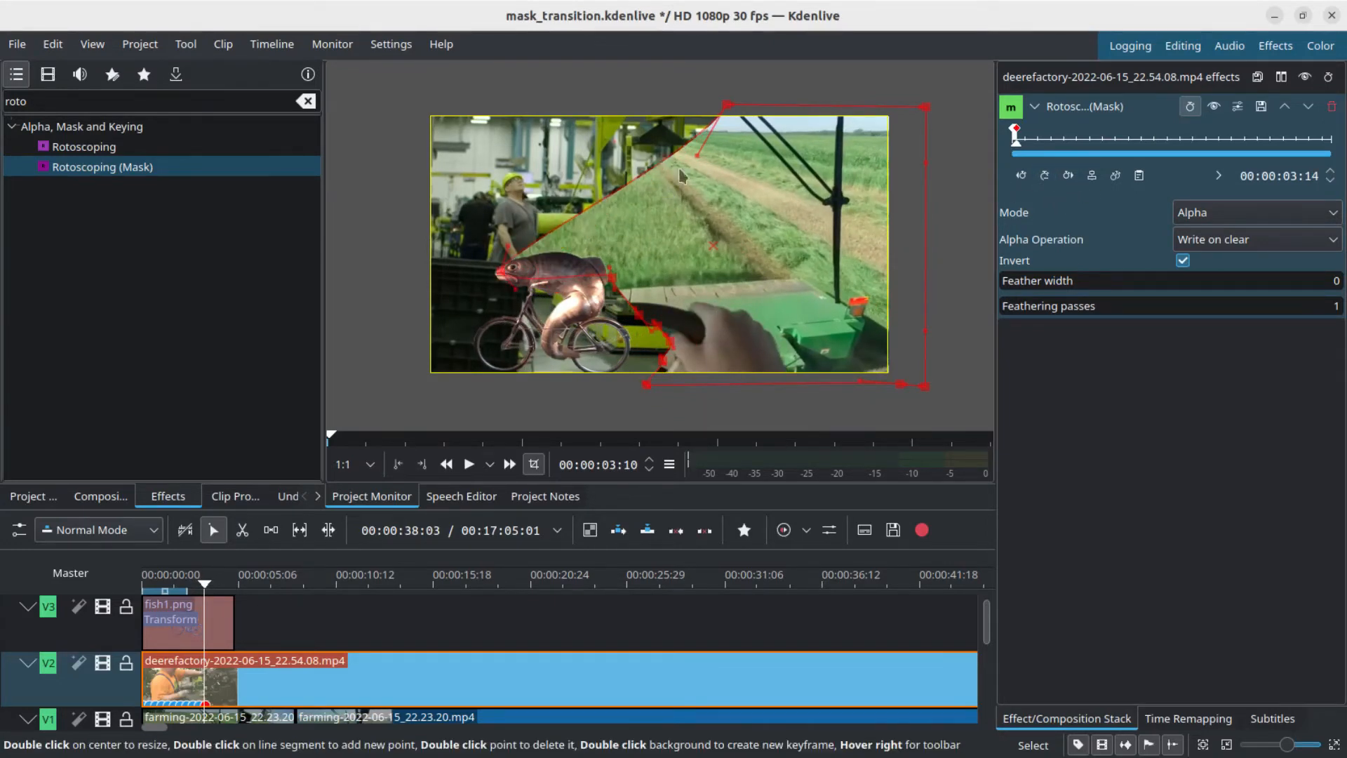
At 00:00:03:10, shift the mask's upper-left corner further left and fit its lower edge to the fish's back and rear wheel
{"action": "left_click_drag", "start_coordinate": [727, 107], "coordinate": [678, 107]}
{"action": "left_click_drag", "start_coordinate": [610, 269], "coordinate": [559, 278]}
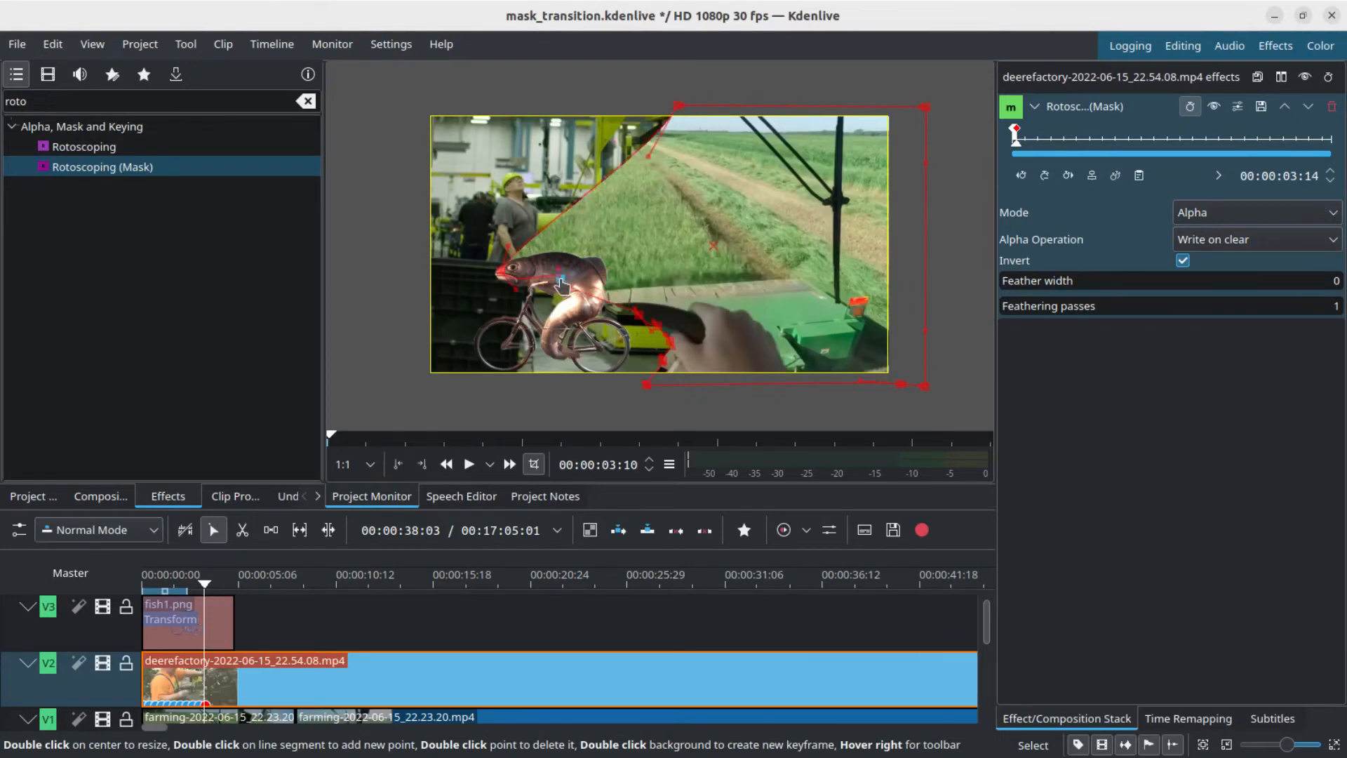
{"action": "mouse_move", "coordinate": [643, 320]}
{"action": "left_mouse_down"}
{"action": "mouse_move", "coordinate": [597, 314]}
{"action": "mouse_move", "coordinate": [619, 337]}
{"action": "mouse_move", "coordinate": [616, 325]}
{"action": "left_mouse_up"}
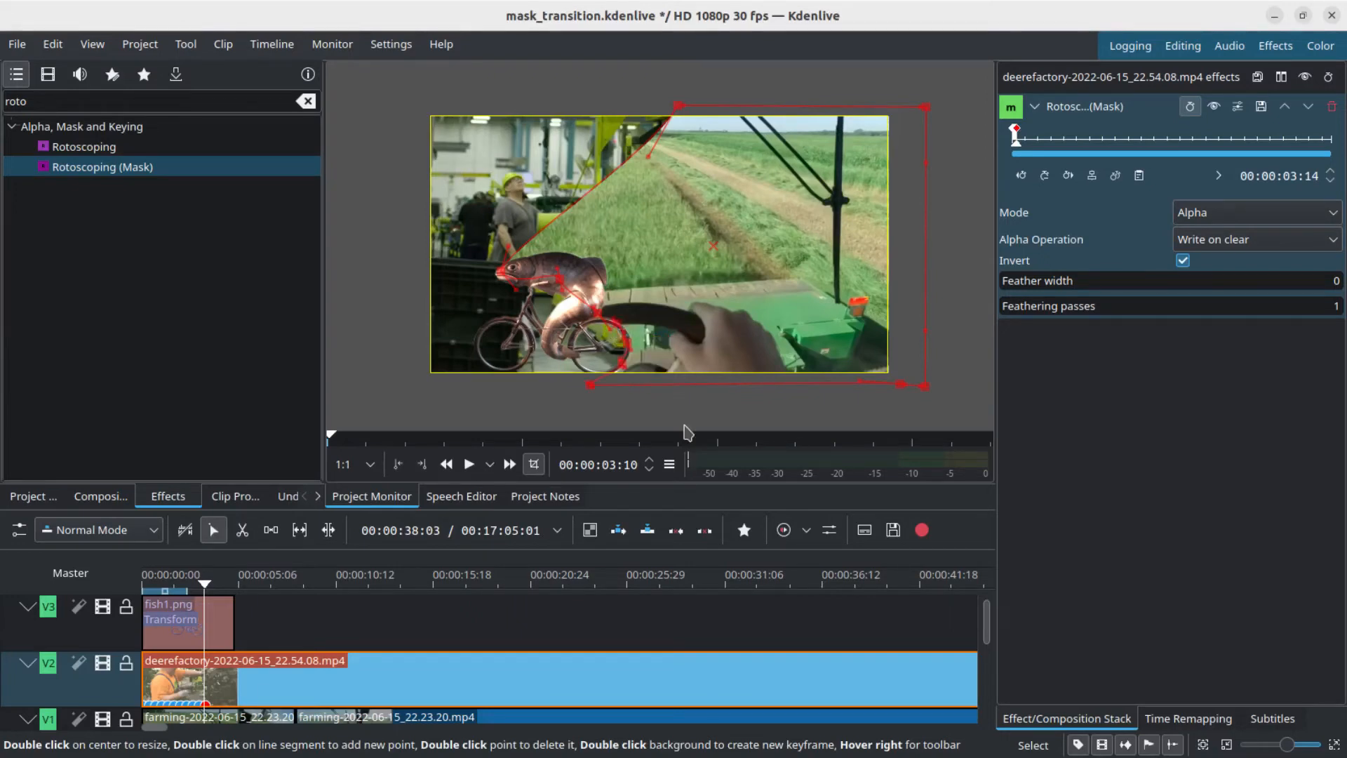
Add a mask keyframe at 00:00:03:20 and move the mask's left point to the fish's mouth
{"action": "key", "text": "Right"}
{"action": "key", "text": "Right"}
{"action": "key", "text": "Right"}
{"action": "key", "text": "Right"}
{"action": "key", "text": "Right"}
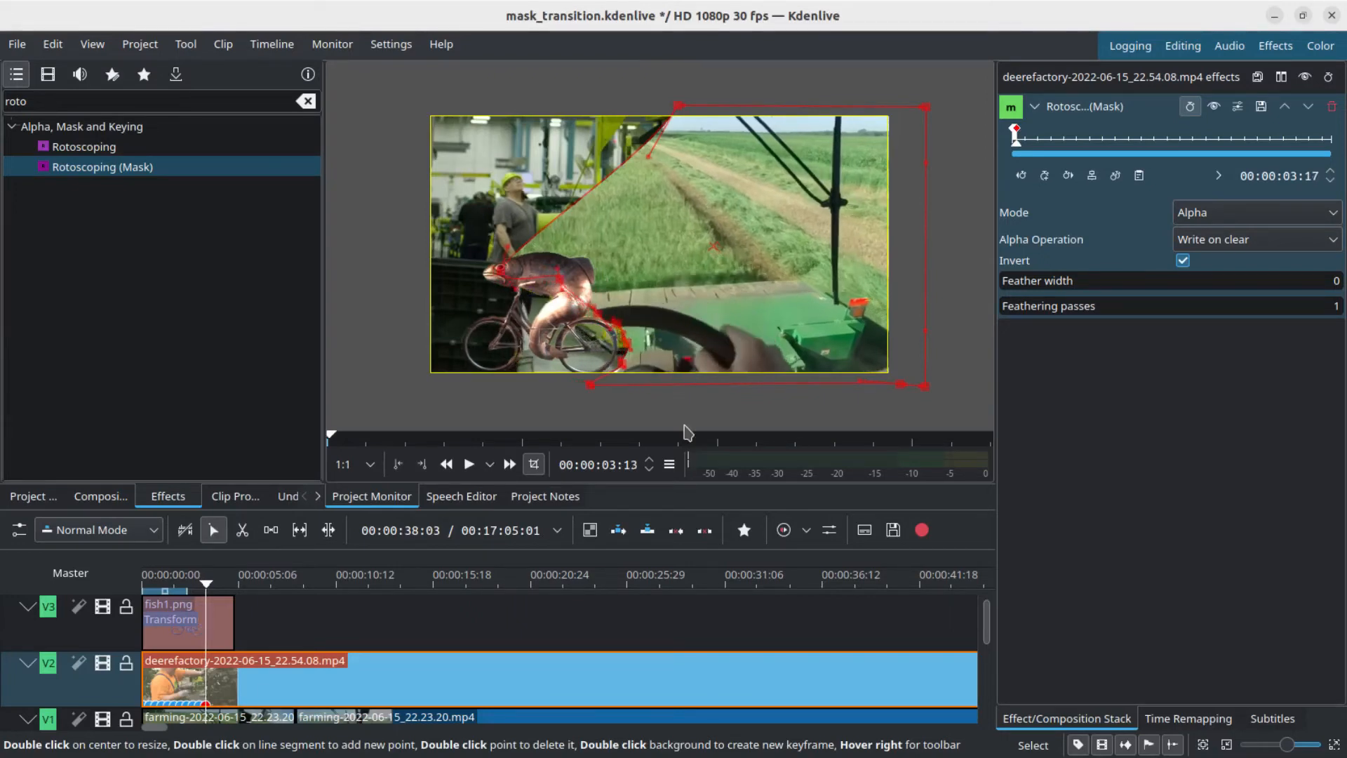
{"action": "key", "text": "Right"}
{"action": "key", "text": "Right"}
{"action": "key", "text": "Right"}
{"action": "key", "text": "Right"}
{"action": "key", "text": "Right"}
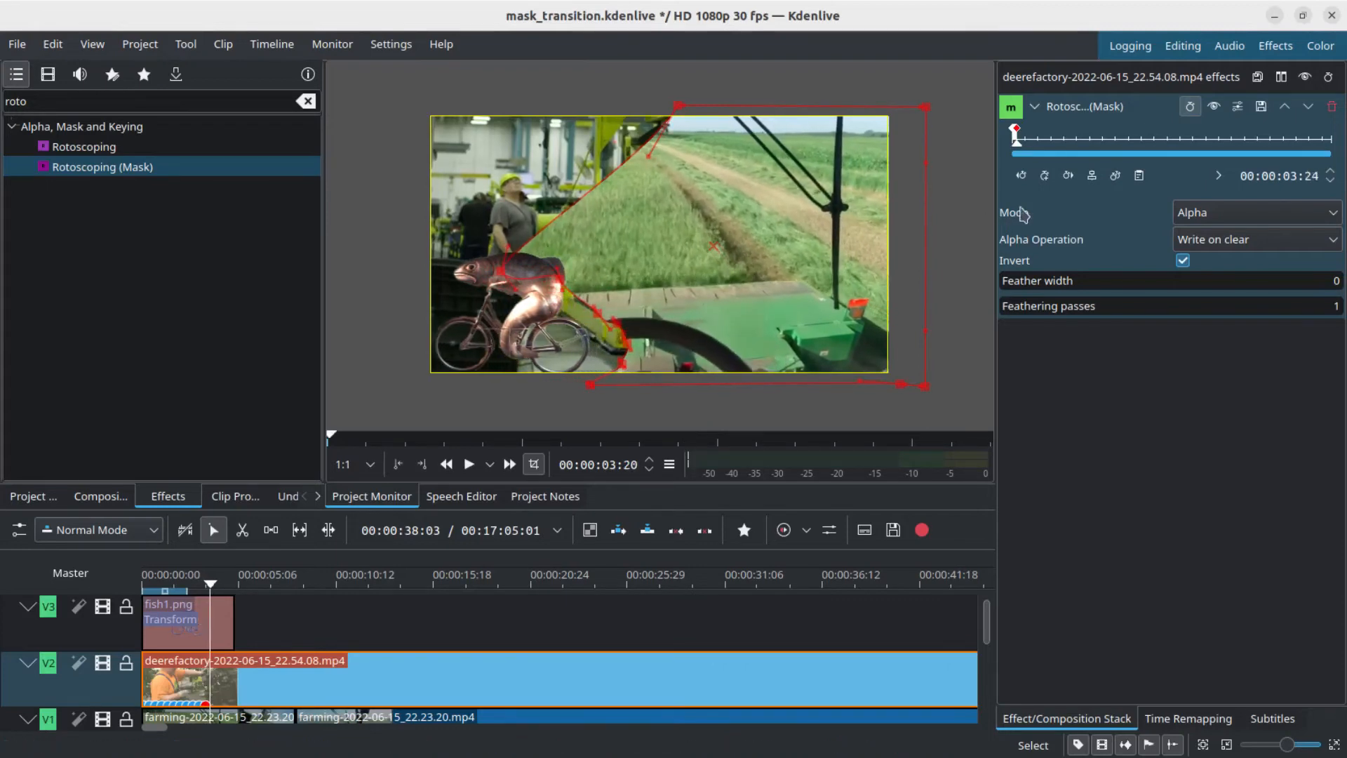
{"action": "left_click_drag", "start_coordinate": [502, 270], "coordinate": [461, 279]}
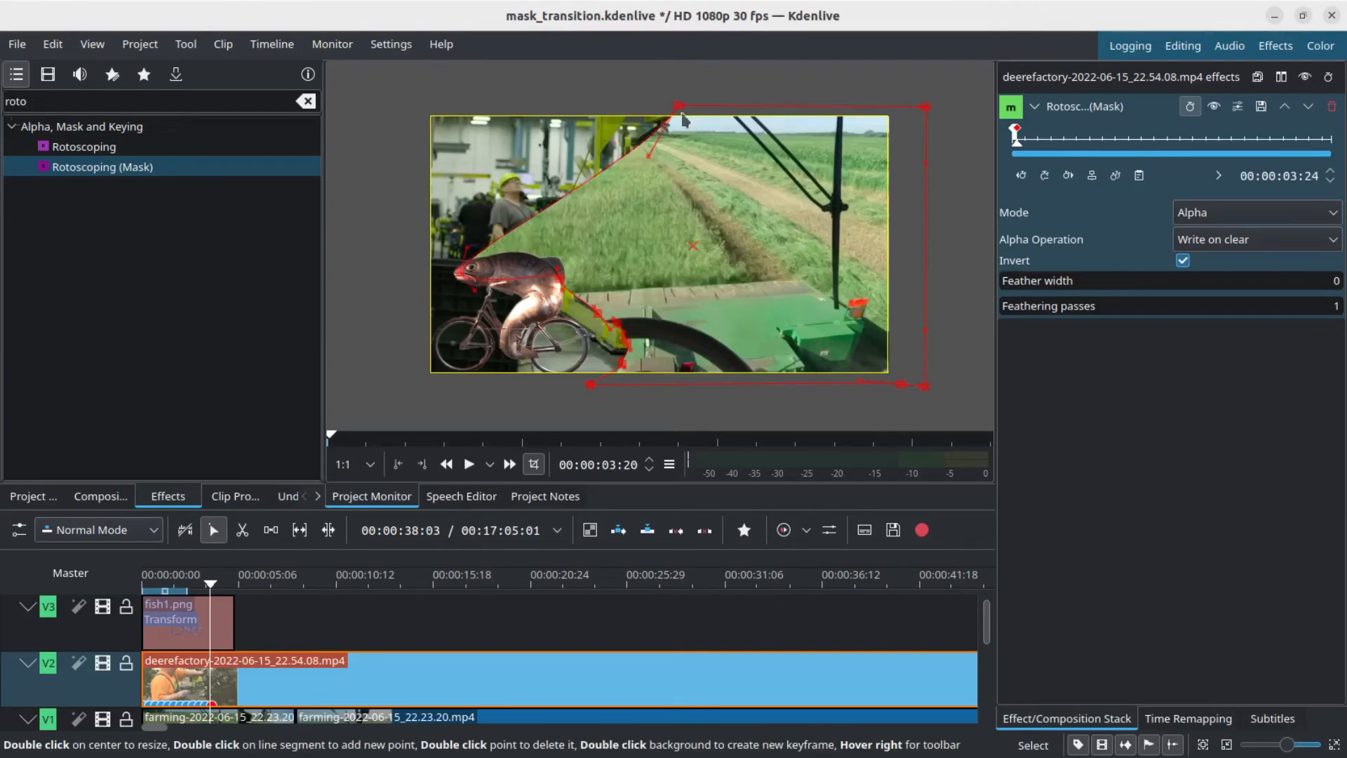
At 00:00:03:20, move the mask's upper-left corner further left and wrap its lower edge around the fish's back and rear wheel
{"action": "left_click_drag", "start_coordinate": [680, 108], "coordinate": [620, 105]}
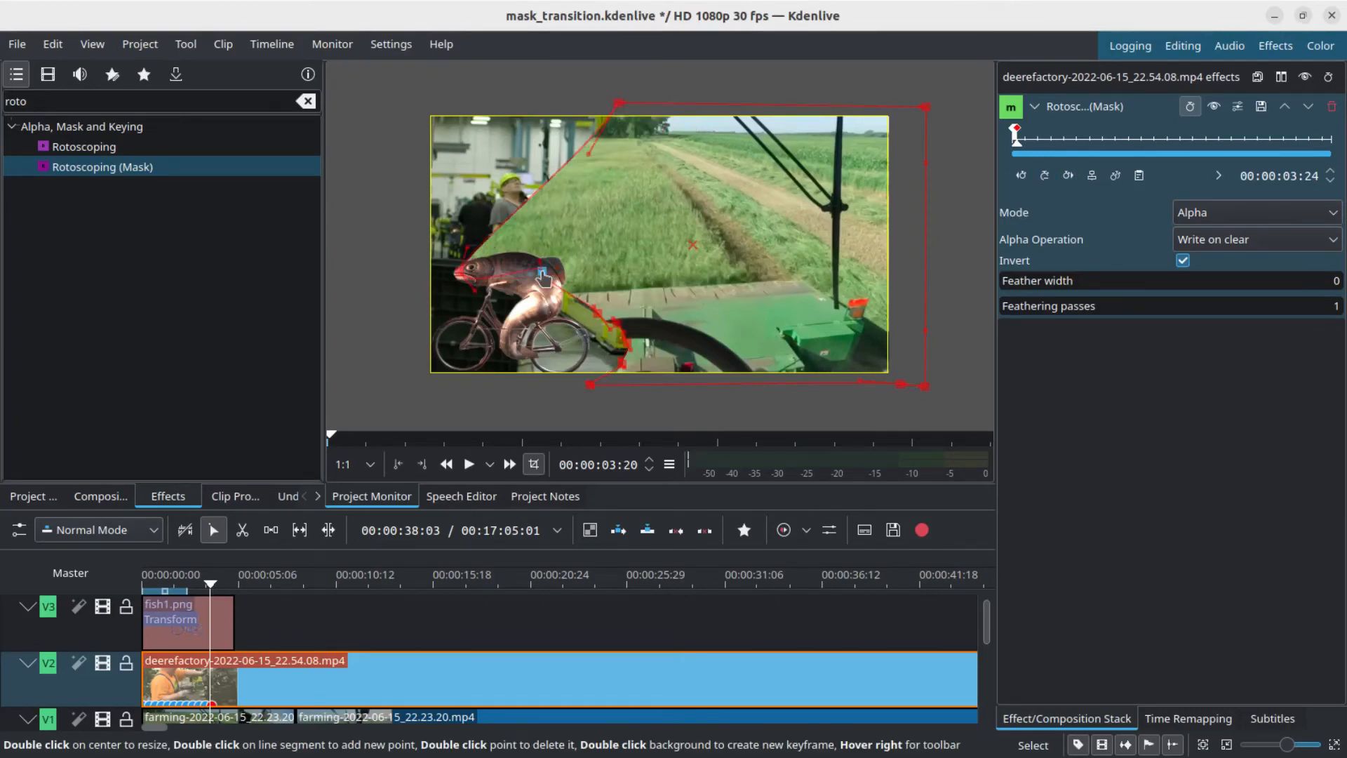
{"action": "left_click_drag", "start_coordinate": [541, 271], "coordinate": [540, 273]}
{"action": "mouse_move", "coordinate": [597, 311]}
{"action": "left_mouse_down"}
{"action": "mouse_move", "coordinate": [554, 311]}
{"action": "mouse_move", "coordinate": [574, 319]}
{"action": "left_mouse_up"}
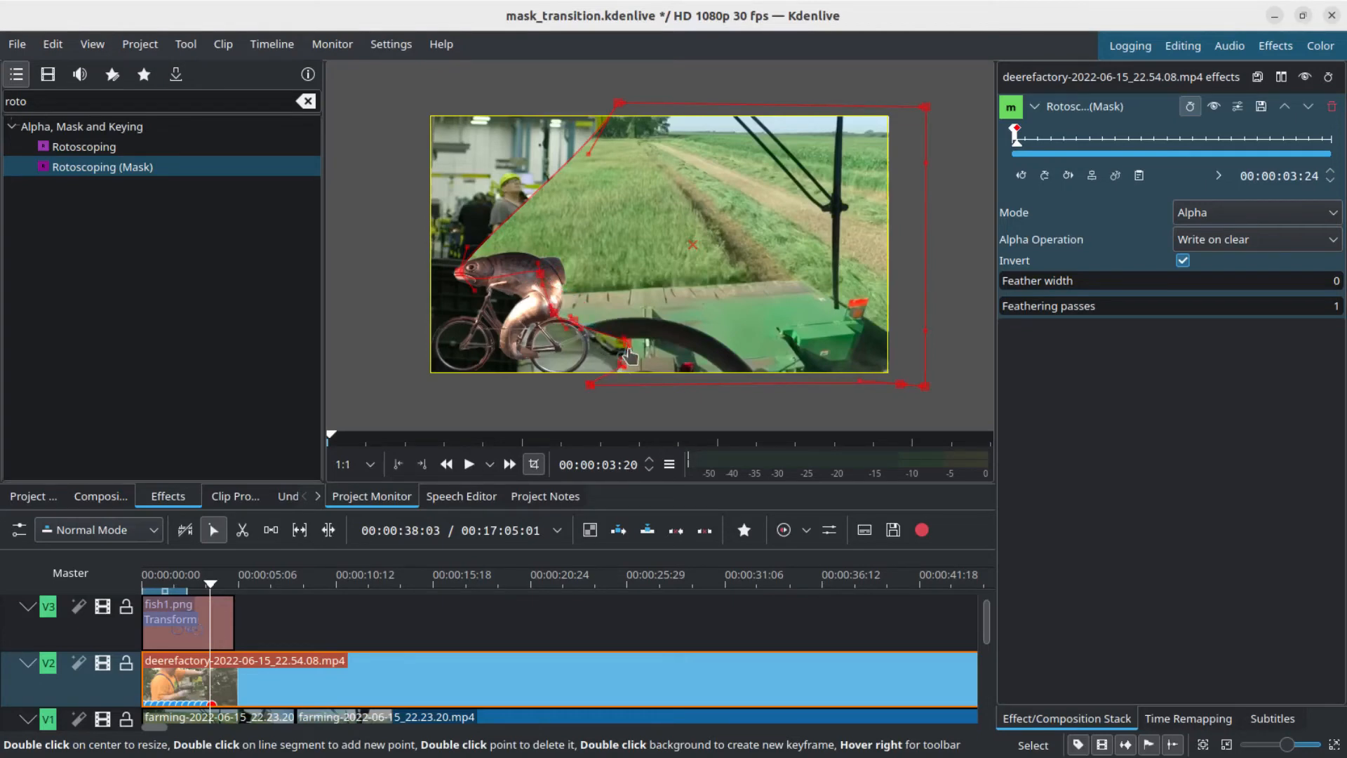
{"action": "double_click", "coordinate": [629, 346]}
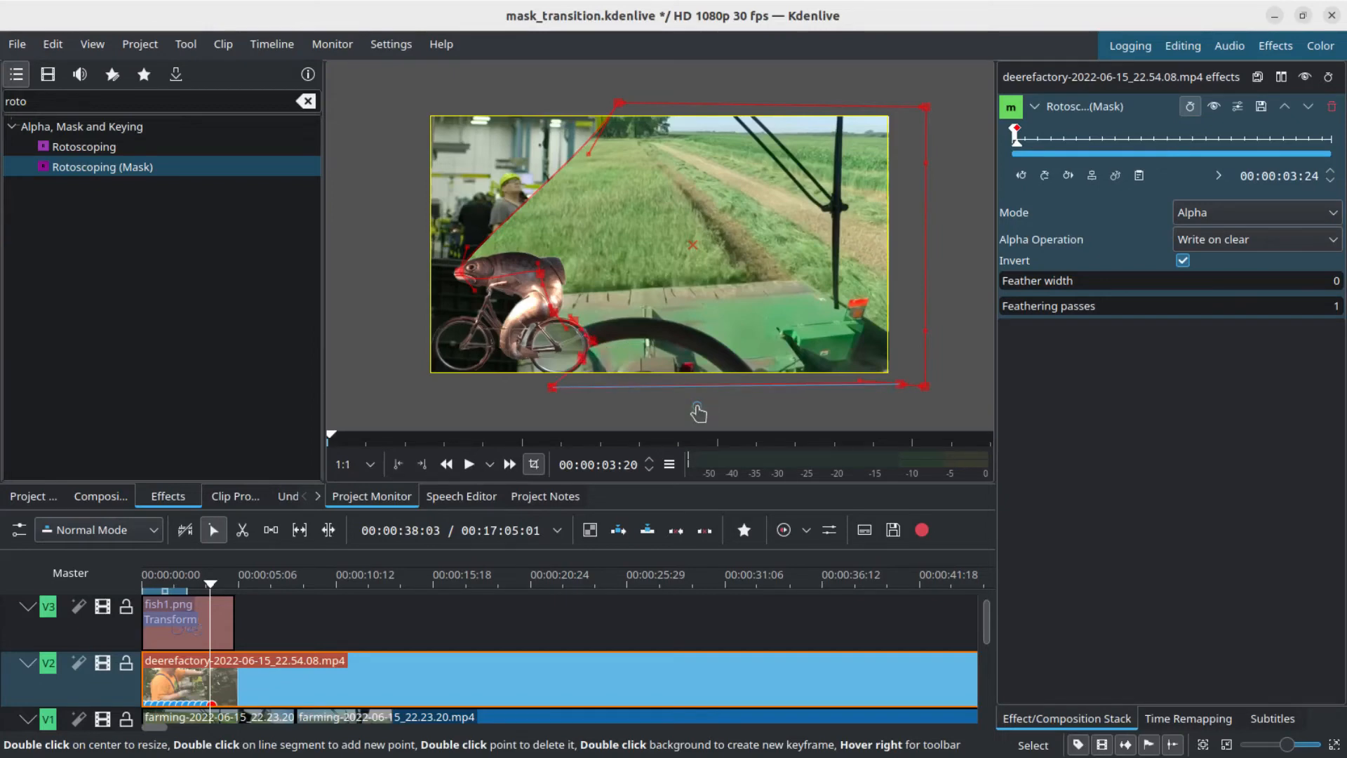
Add a mask keyframe at 00:00:04:00 and move the mask's left point just outside the frame's left edge
{"action": "key", "text": "Right"}
{"action": "key", "text": "Right"}
{"action": "key", "text": "Right"}
{"action": "key", "text": "Right"}
{"action": "key", "text": "Right"}
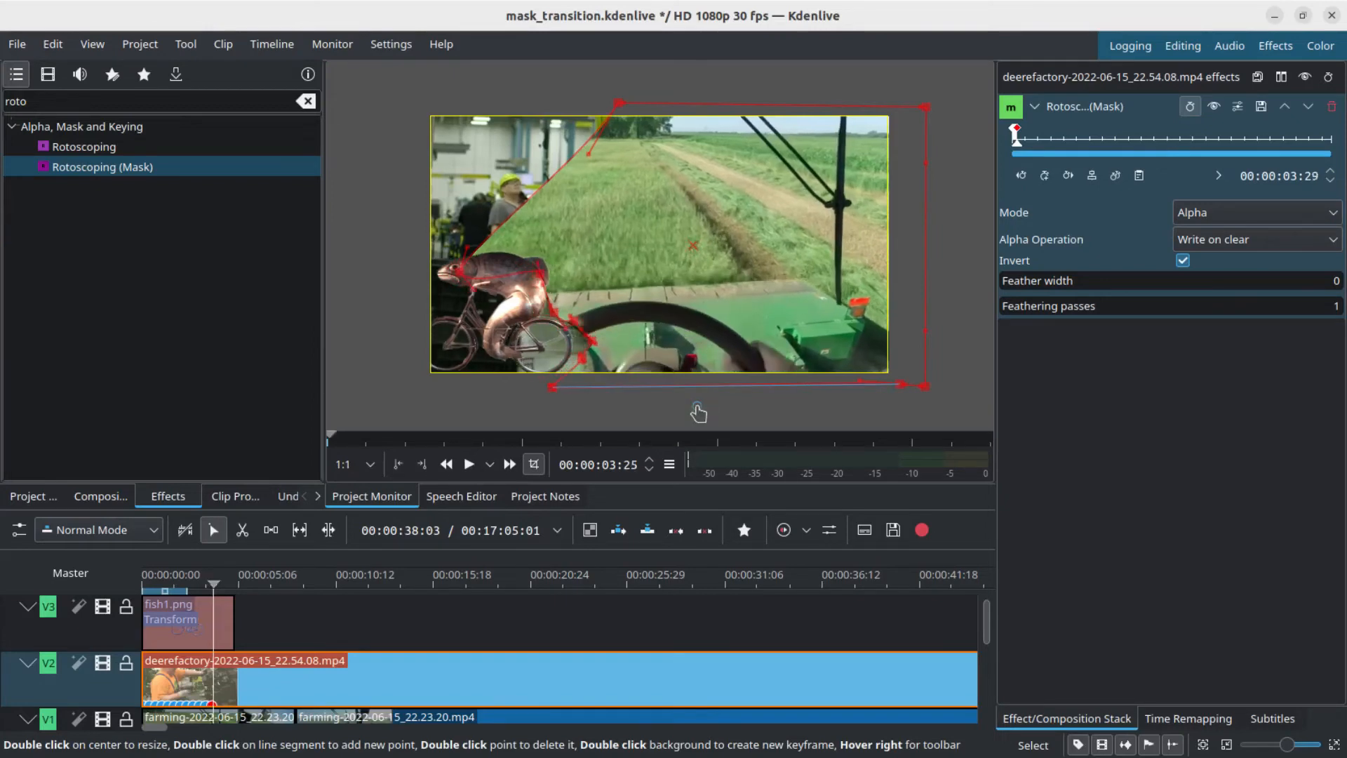
{"action": "key", "text": "Right"}
{"action": "key", "text": "Right"}
{"action": "key", "text": "Right"}
{"action": "key", "text": "Right"}
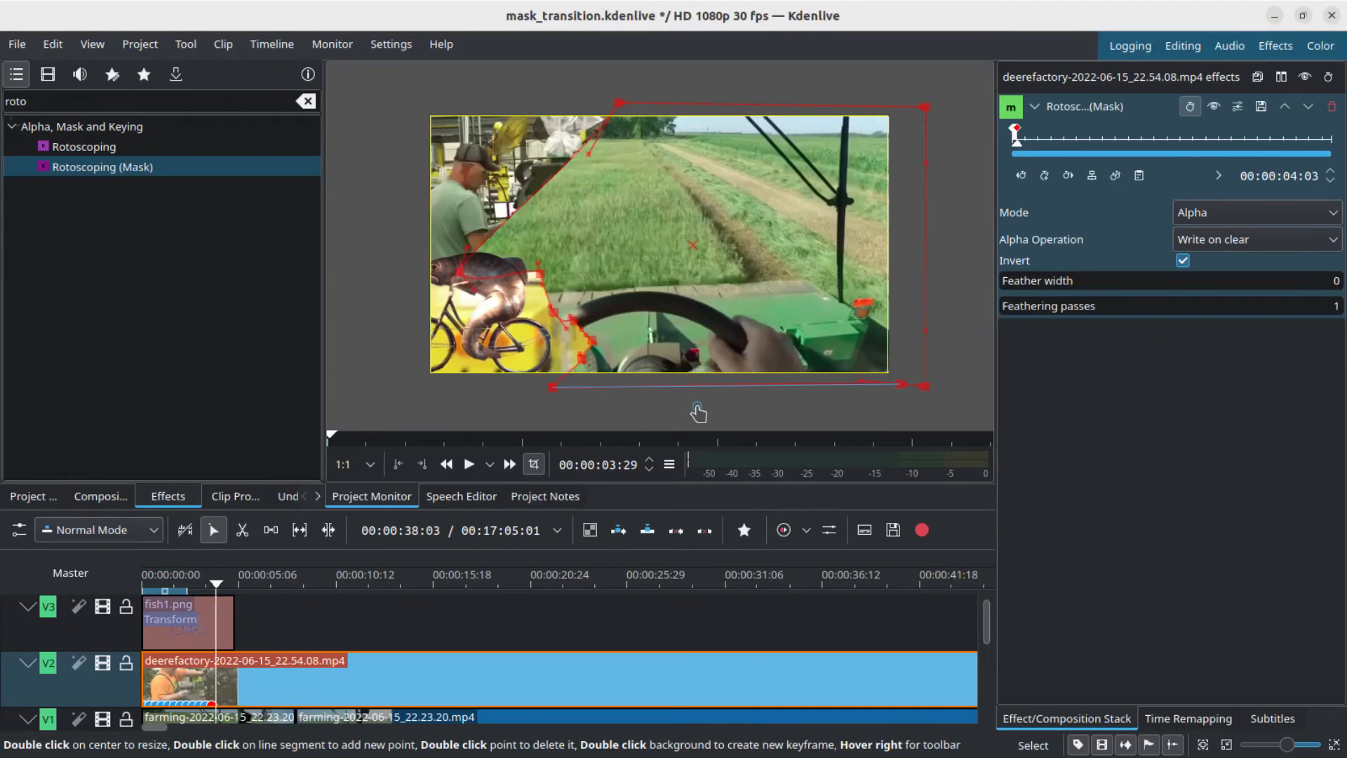
{"action": "key", "text": "Right"}
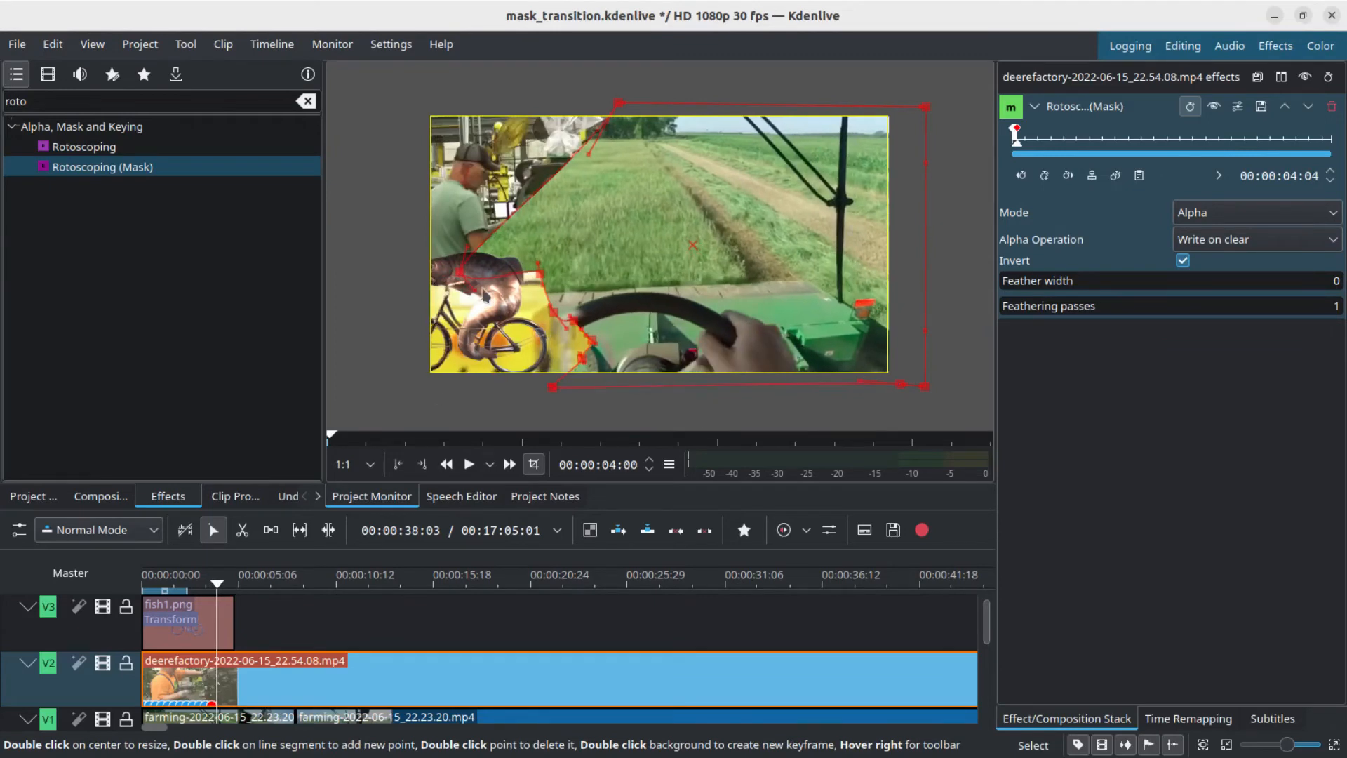
{"action": "left_click_drag", "start_coordinate": [459, 279], "coordinate": [416, 279]}
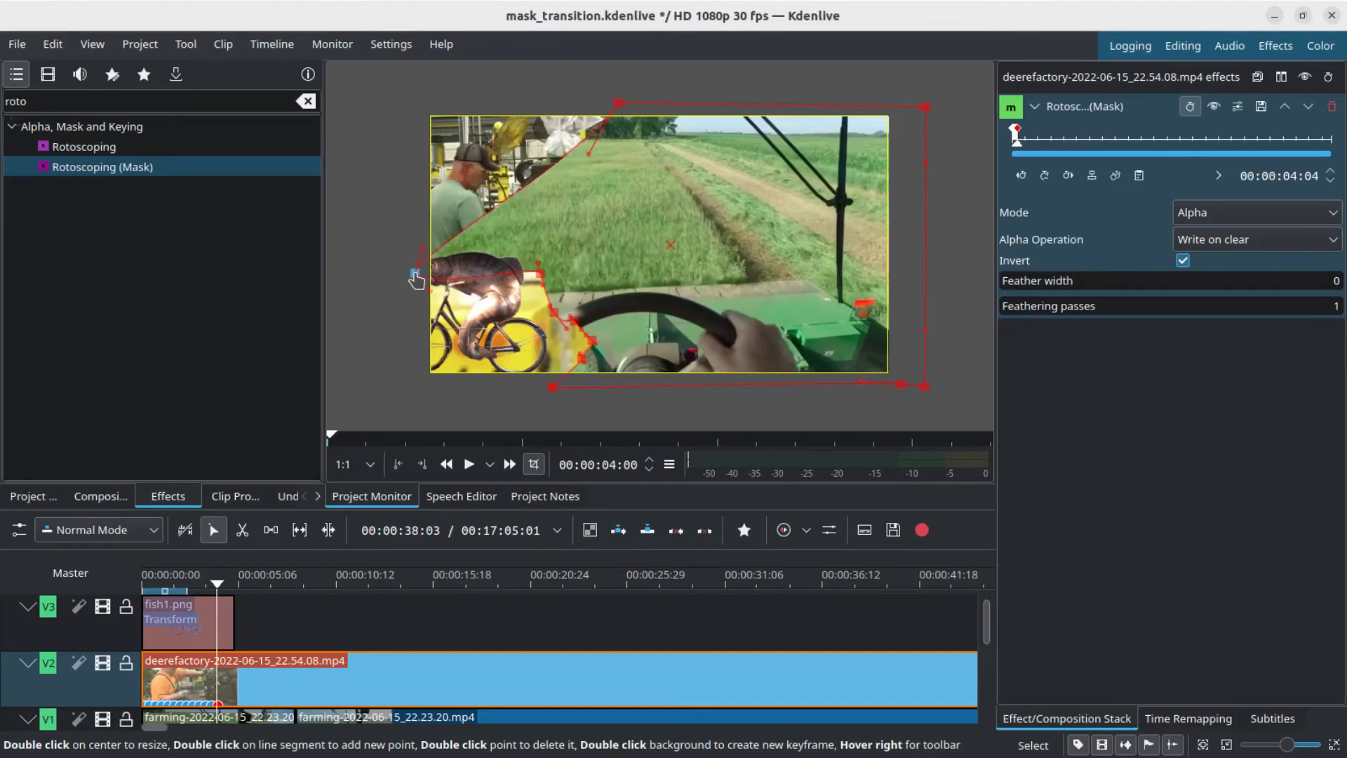
At 00:00:04:00, shift the mask's upper-left corner further left and fit its lower points to the fish's back and rear wheel
{"action": "left_click_drag", "start_coordinate": [618, 103], "coordinate": [572, 103]}
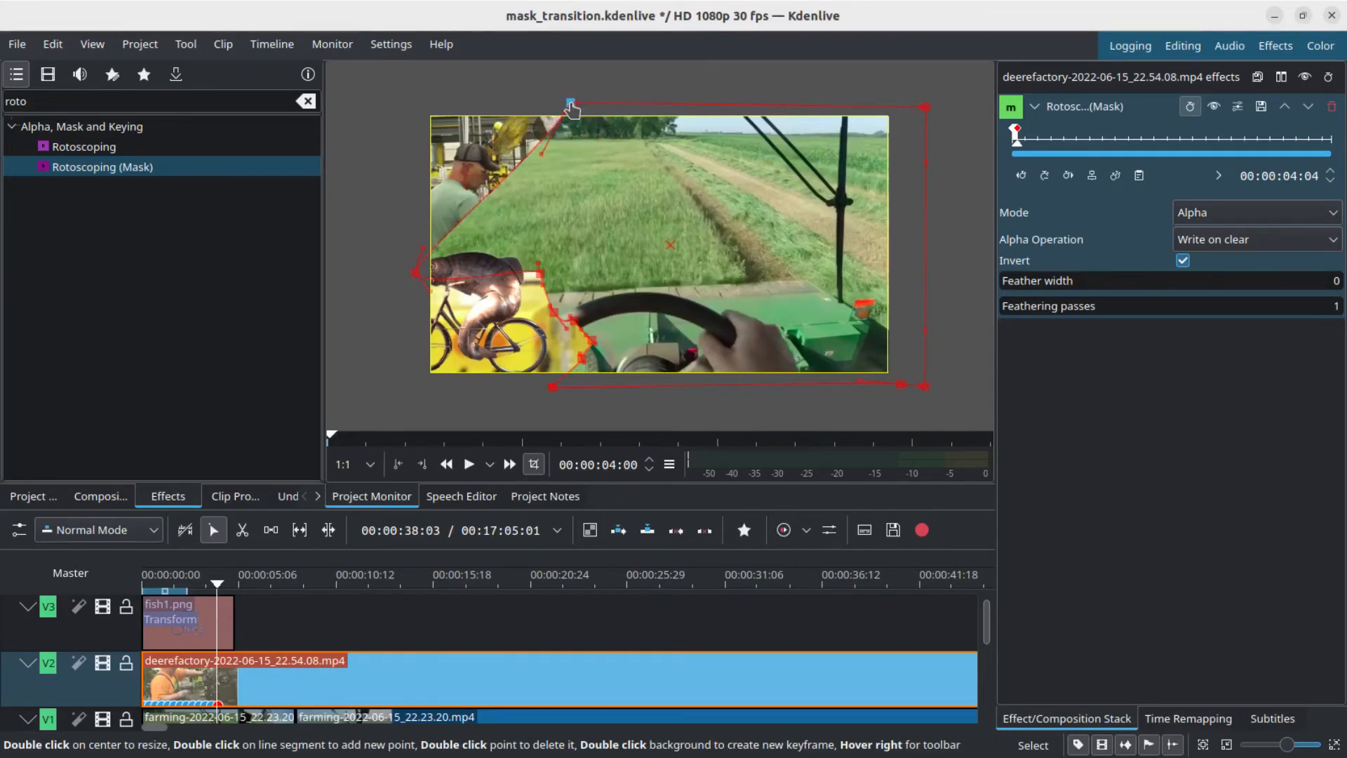
{"action": "left_click_drag", "start_coordinate": [540, 280], "coordinate": [549, 355]}
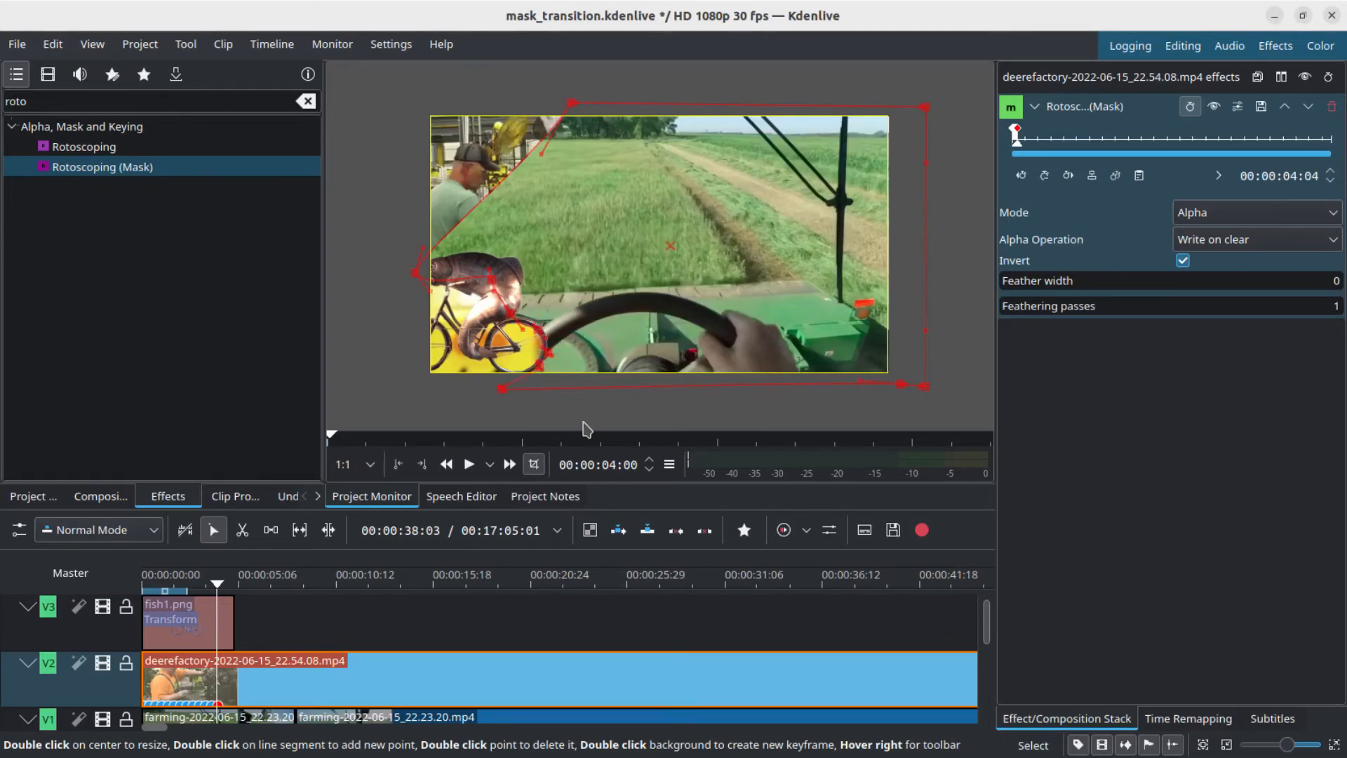
Add a mask keyframe at 00:00:04:10 and move the mask's left point further outside the frame's left edge
{"action": "key", "text": "Right"}
{"action": "key", "text": "Right"}
{"action": "key", "text": "Right"}
{"action": "key", "text": "Right"}
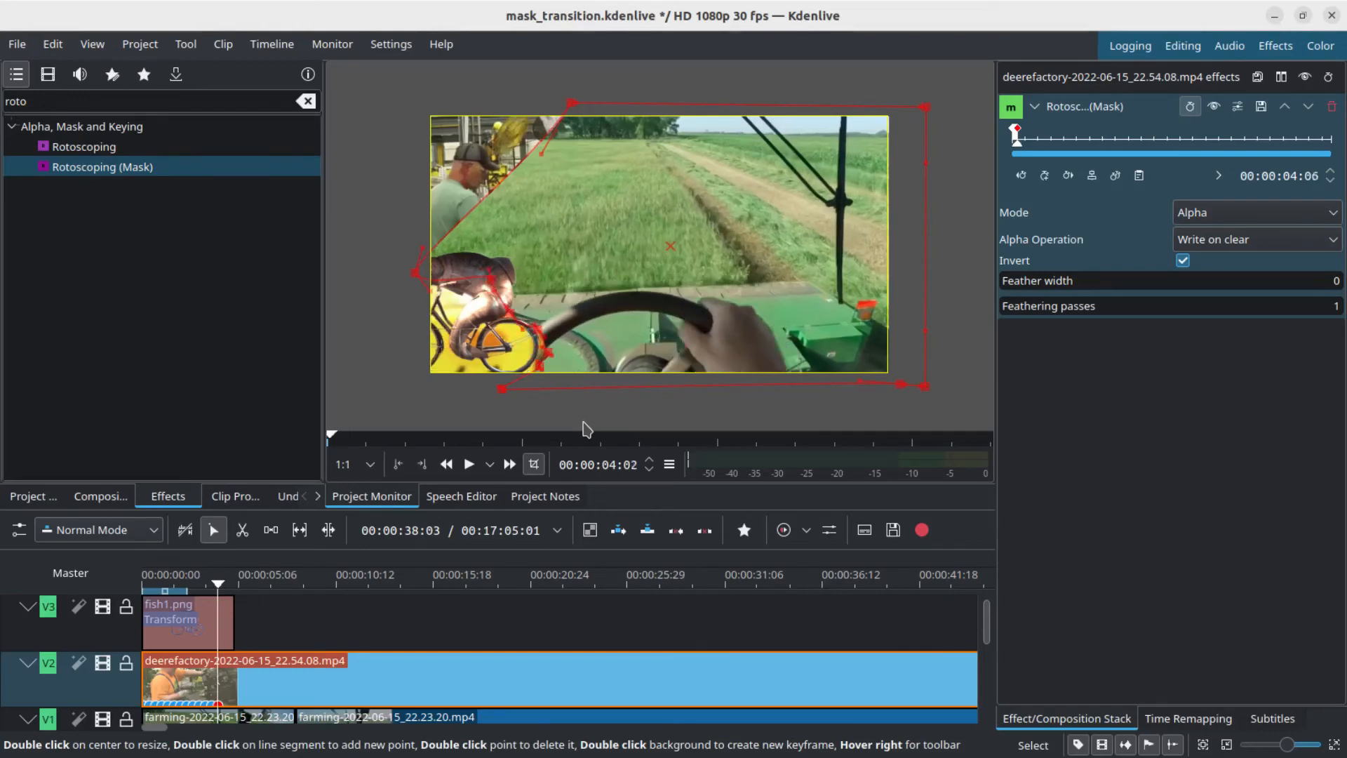
{"action": "key", "text": "Right"}
{"action": "key", "text": "Right"}
{"action": "key", "text": "Right"}
{"action": "key", "text": "Right"}
{"action": "key", "text": "Right"}
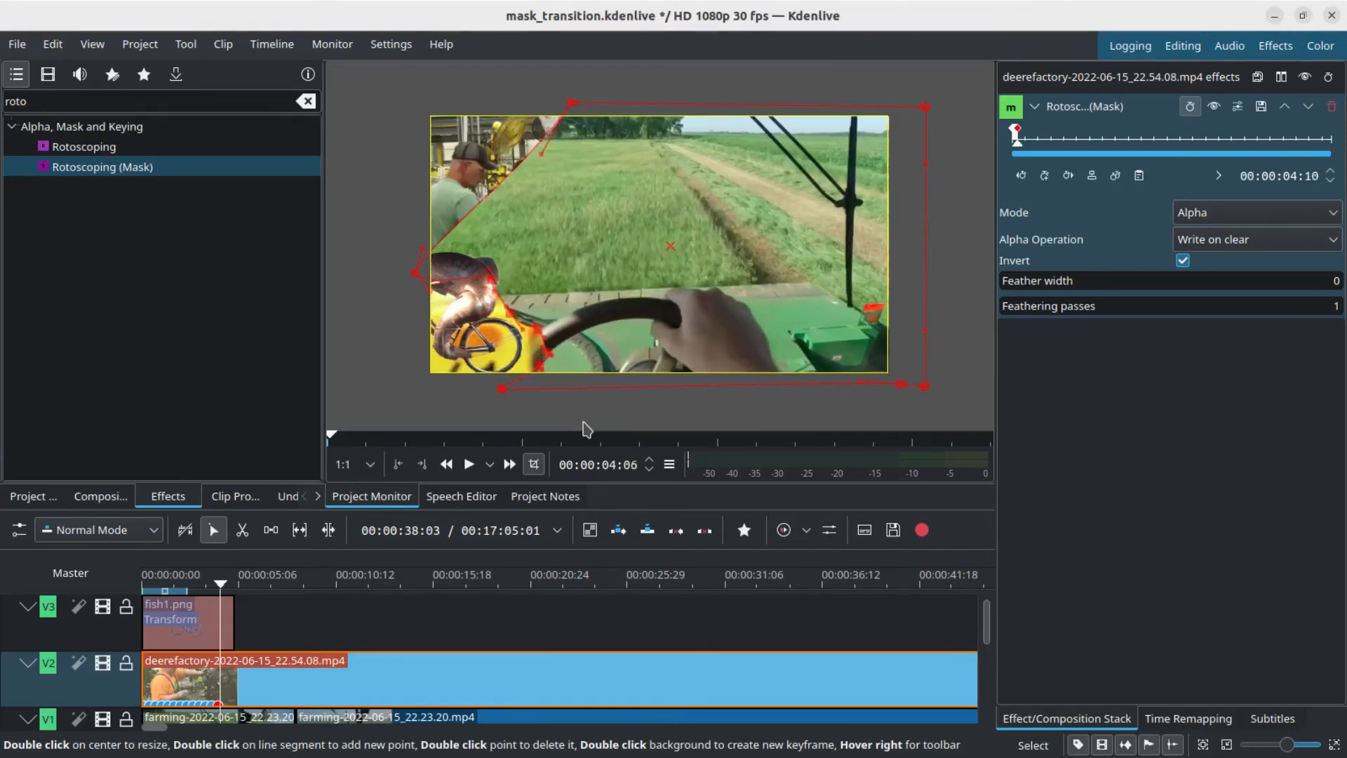
{"action": "key", "text": "Right"}
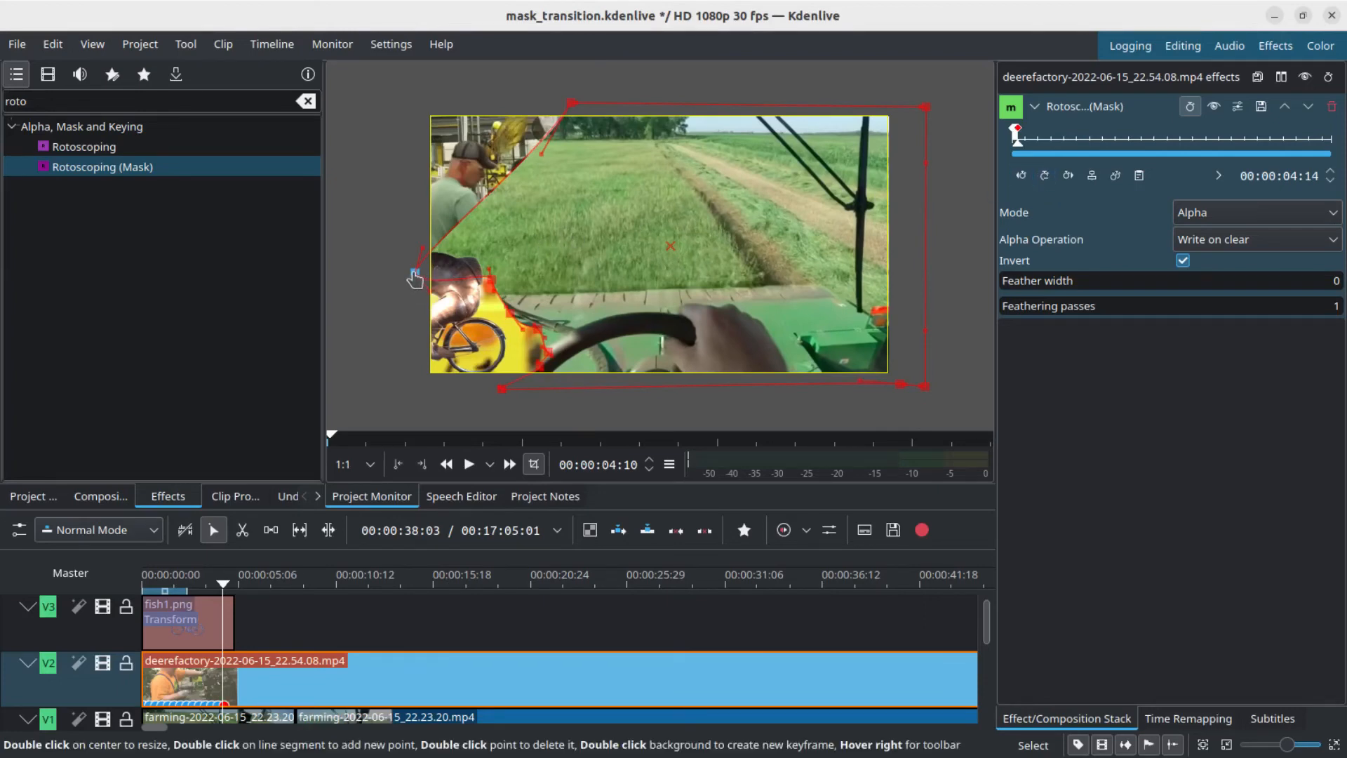
{"action": "left_click_drag", "start_coordinate": [414, 273], "coordinate": [385, 279]}
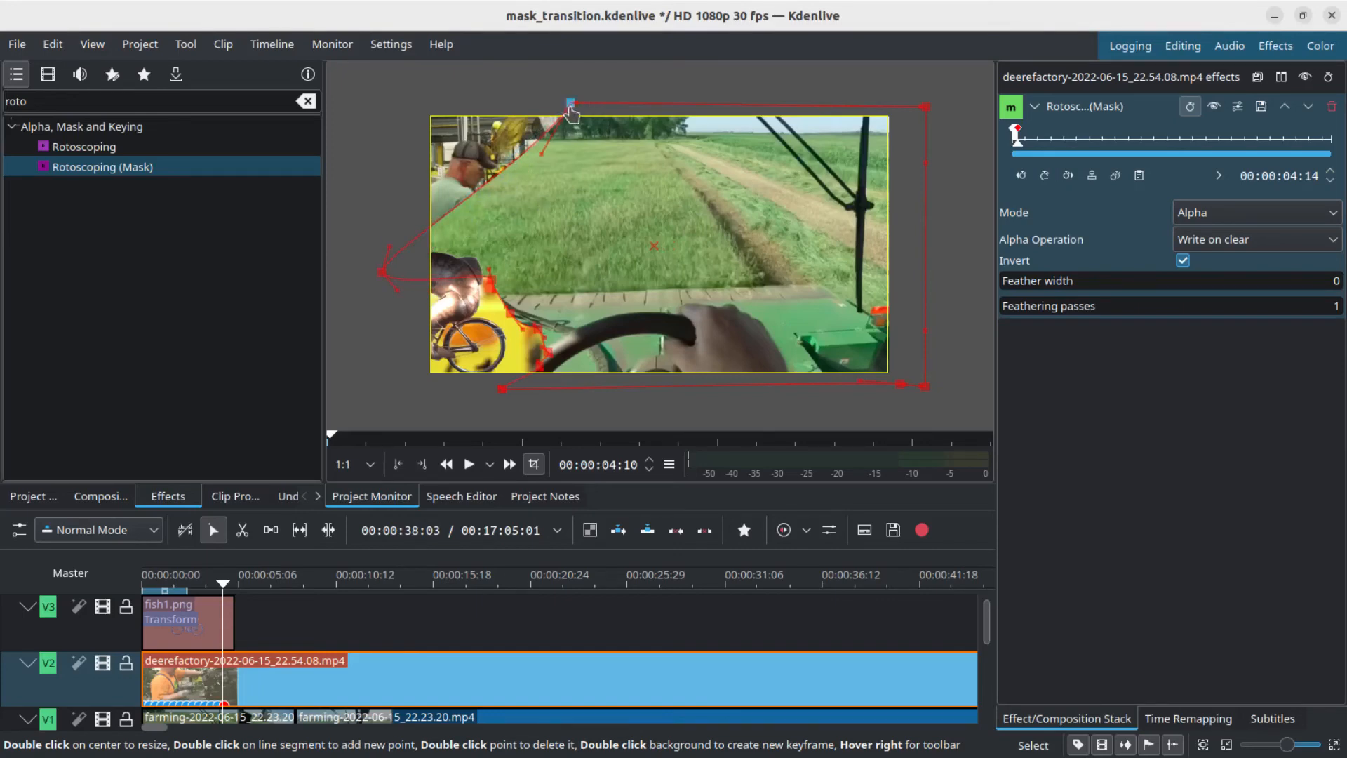
At 00:00:04:10, move the mask's upper-left corner further left and fit its lower points around the fish's back and rear wheel
{"action": "left_click_drag", "start_coordinate": [574, 99], "coordinate": [540, 89]}
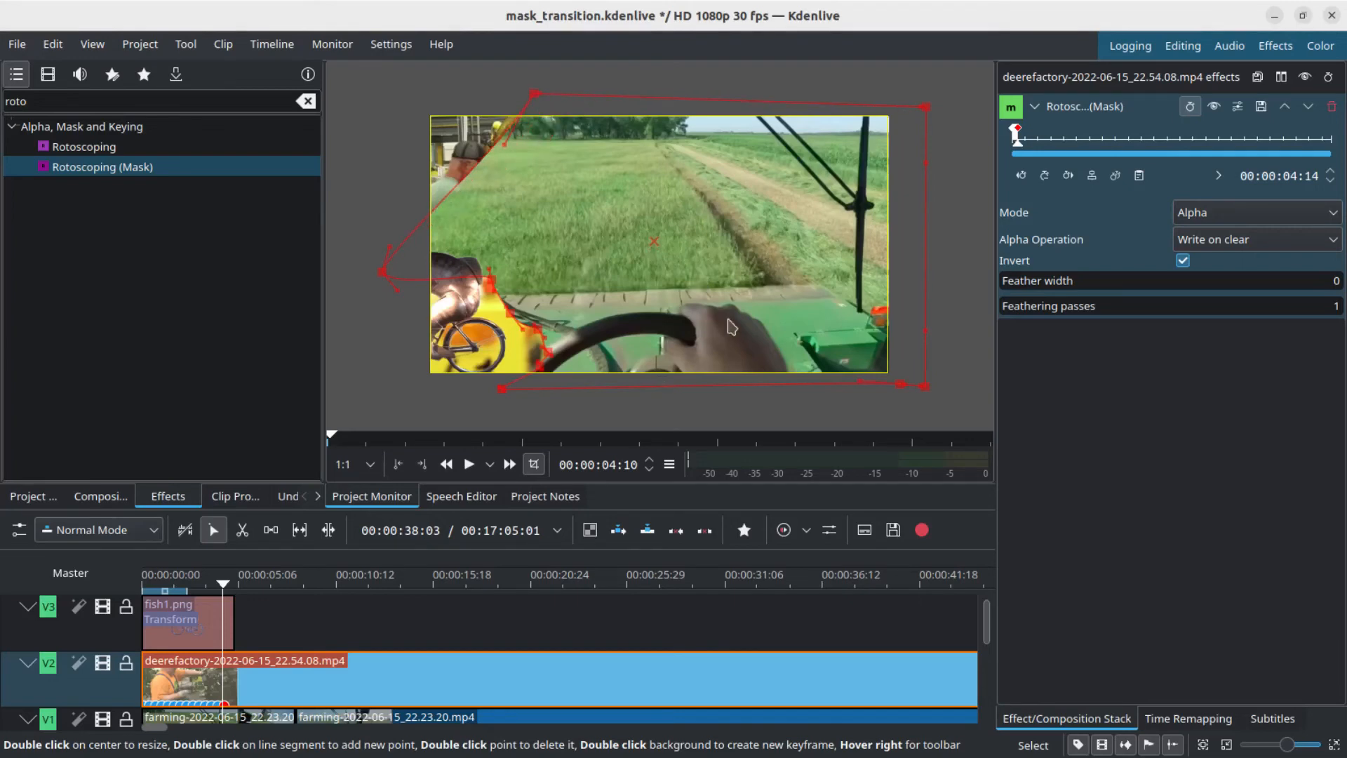
{"action": "left_click_drag", "start_coordinate": [485, 288], "coordinate": [468, 321]}
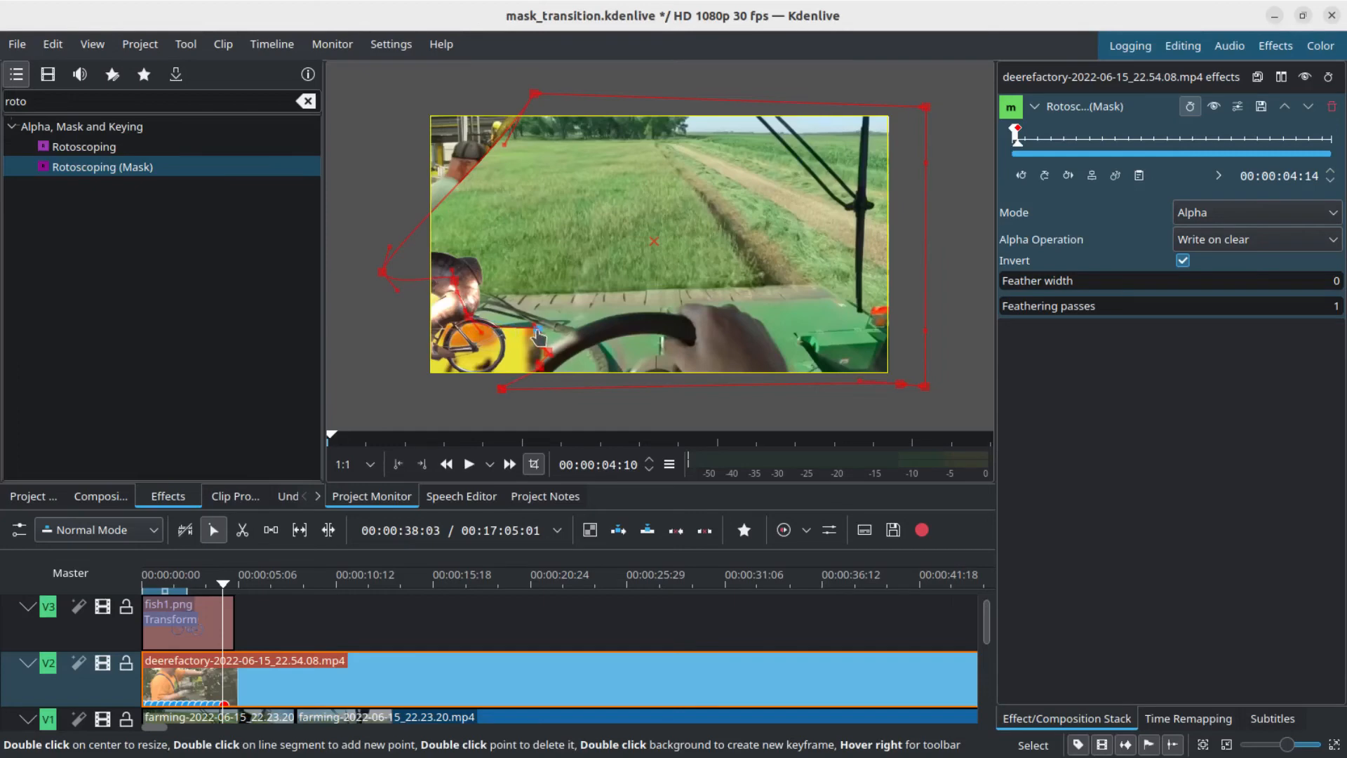
{"action": "left_click_drag", "start_coordinate": [538, 332], "coordinate": [495, 324]}
{"action": "left_click_drag", "start_coordinate": [547, 360], "coordinate": [489, 369]}
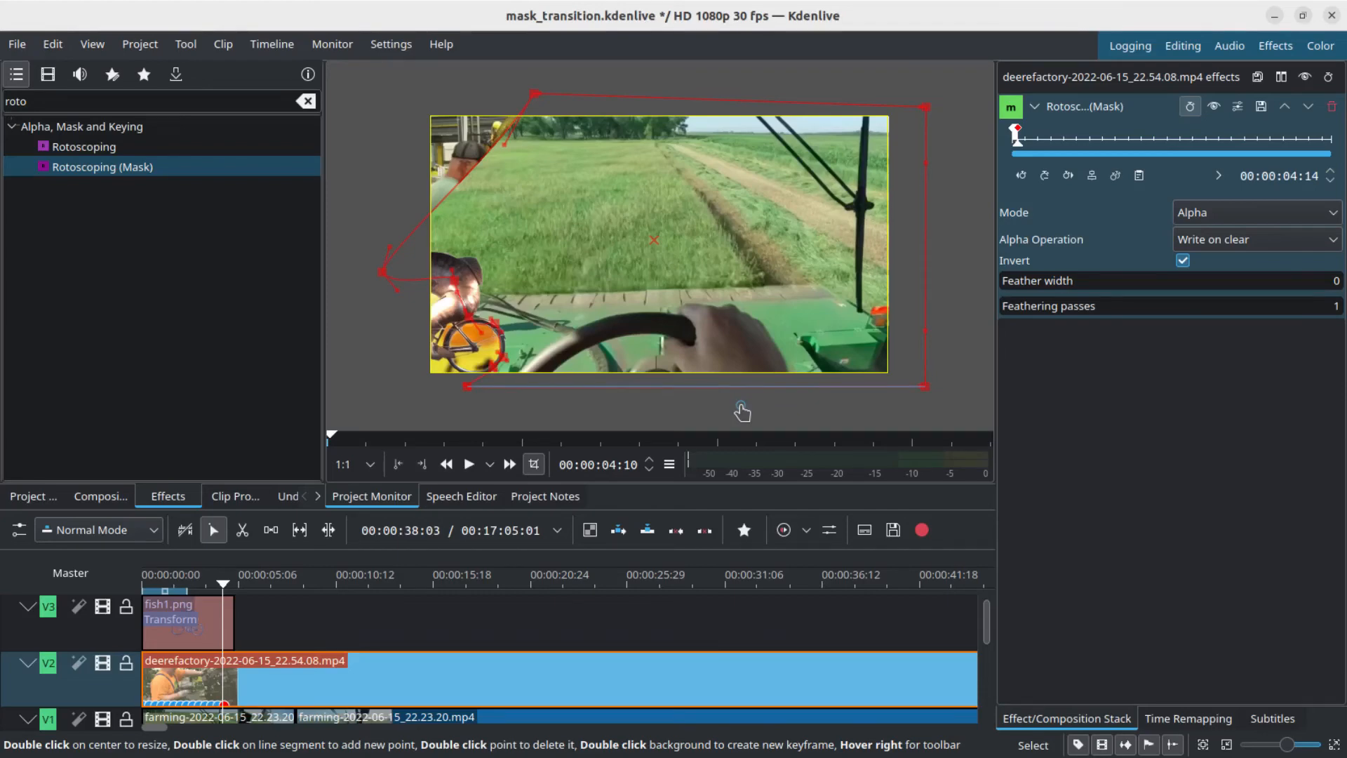
Add a mask keyframe at 00:00:04:20 and move the mask's upper-left corner close to the frame's upper-left corner
{"action": "key", "text": "Right"}
{"action": "key", "text": "Right"}
{"action": "key", "text": "Right"}
{"action": "key", "text": "Right"}
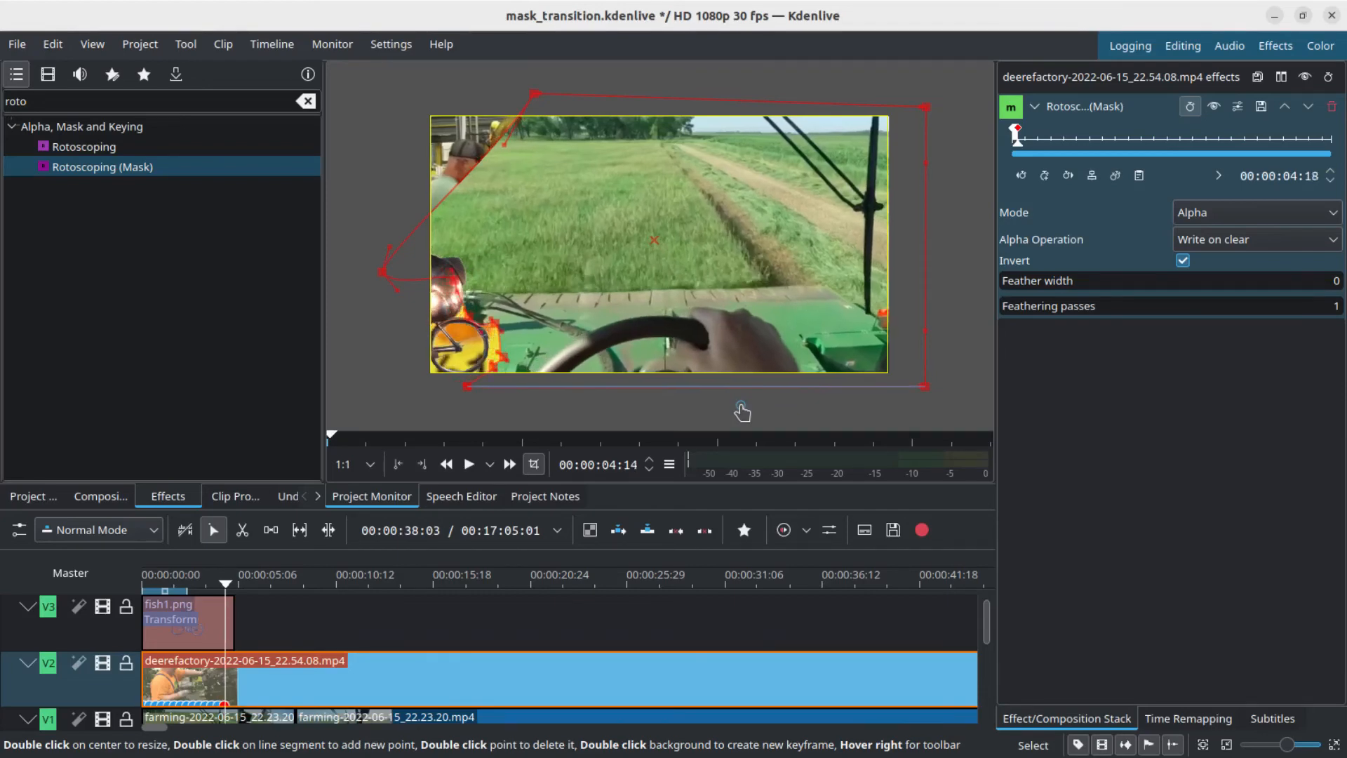
{"action": "key", "text": "Right"}
{"action": "key", "text": "Right"}
{"action": "key", "text": "Right"}
{"action": "key", "text": "Right"}
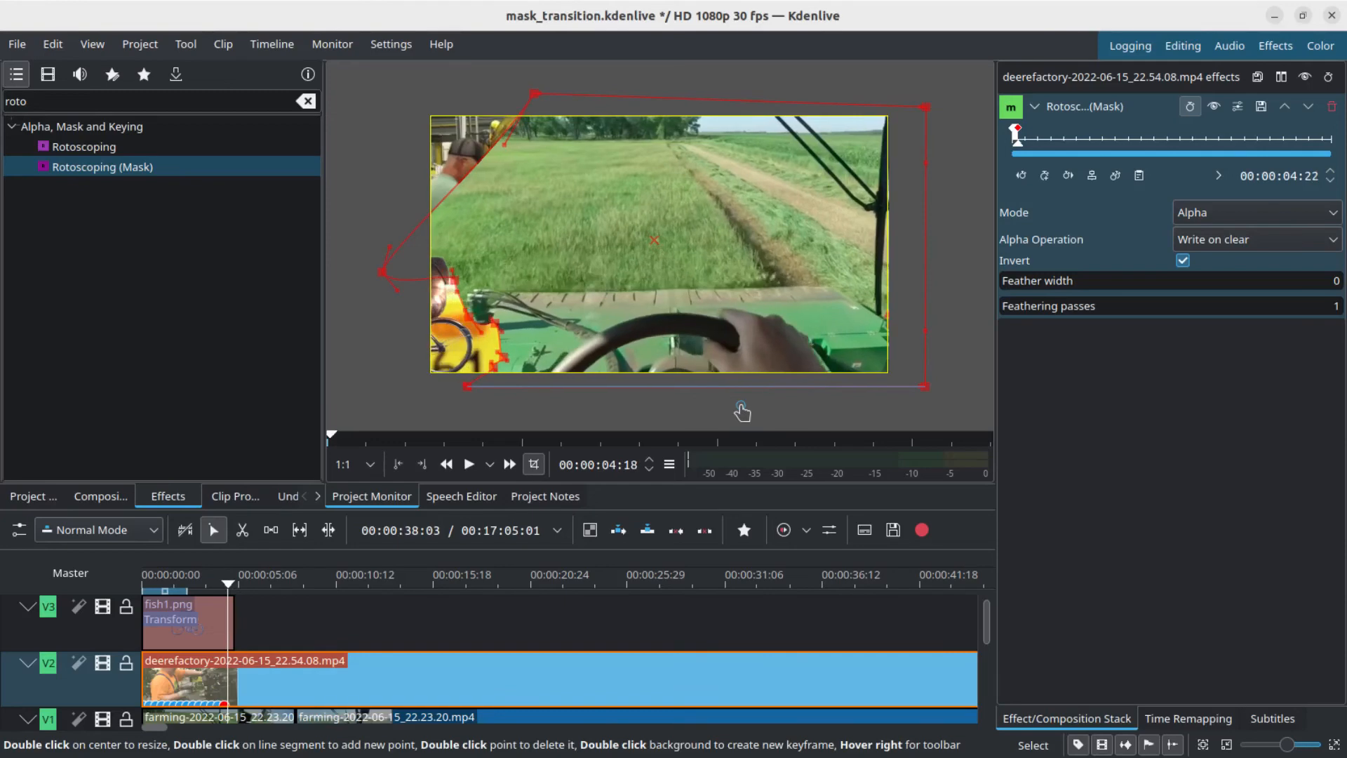
{"action": "key", "text": "Right"}
{"action": "key", "text": "Right"}
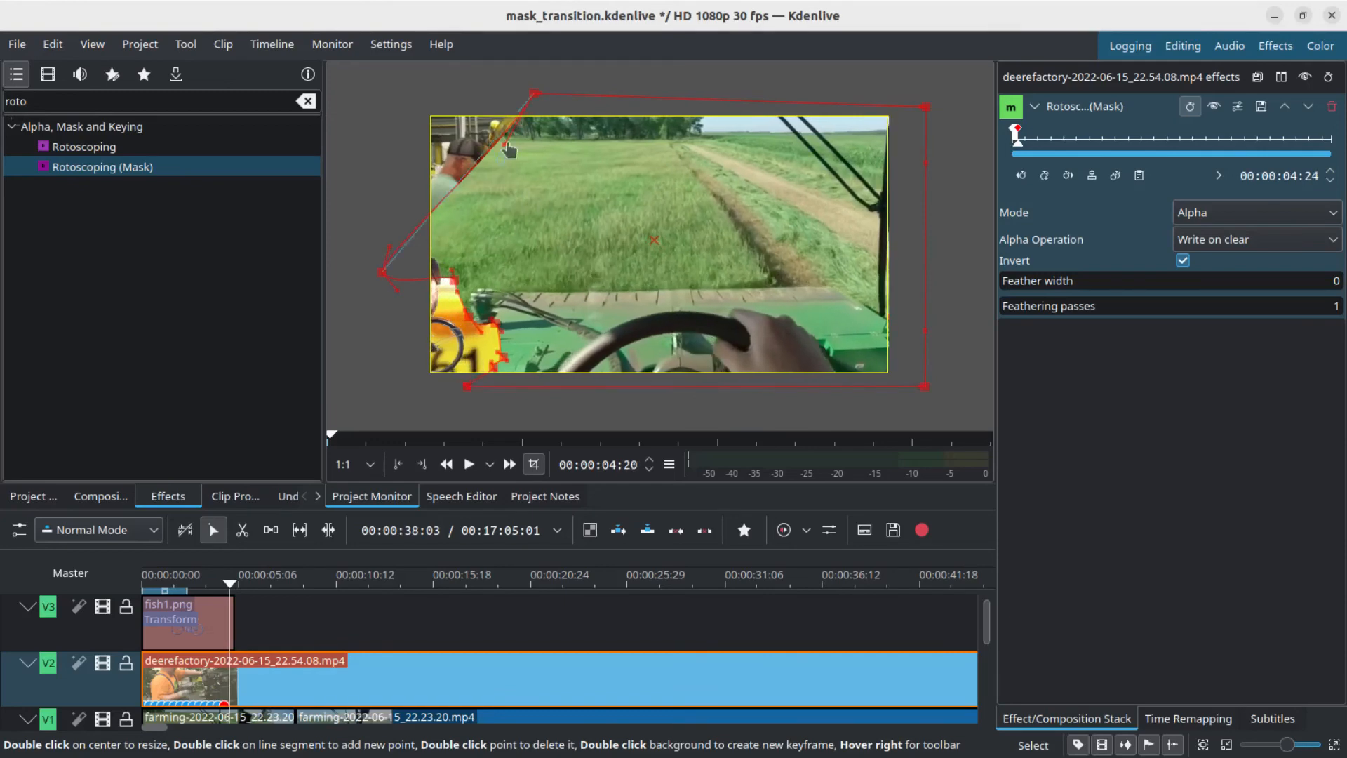
{"action": "left_click_drag", "start_coordinate": [536, 97], "coordinate": [469, 103]}
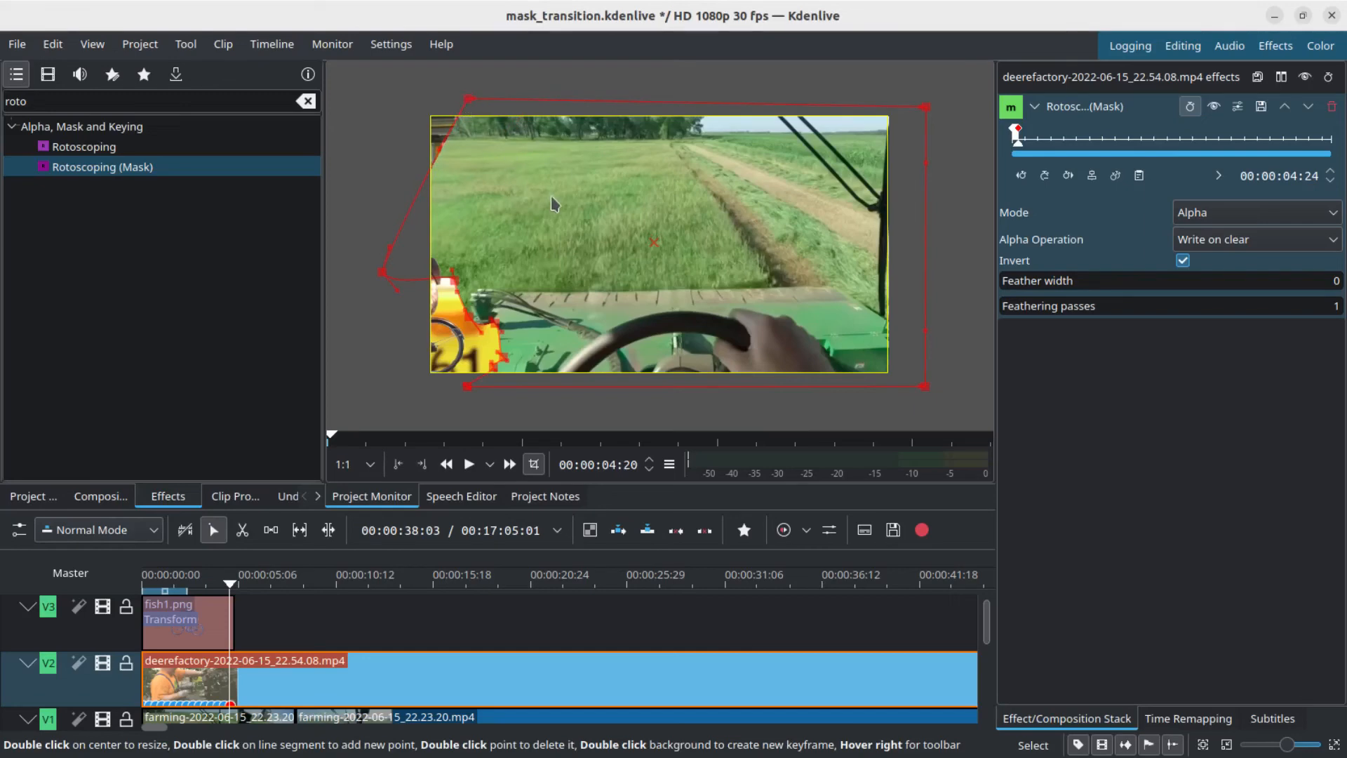
At 00:00:04:20, fit the mask's lower edge to the rear wheel and delete the surplus point outside the frame's left edge
{"action": "left_click_drag", "start_coordinate": [453, 279], "coordinate": [413, 286]}
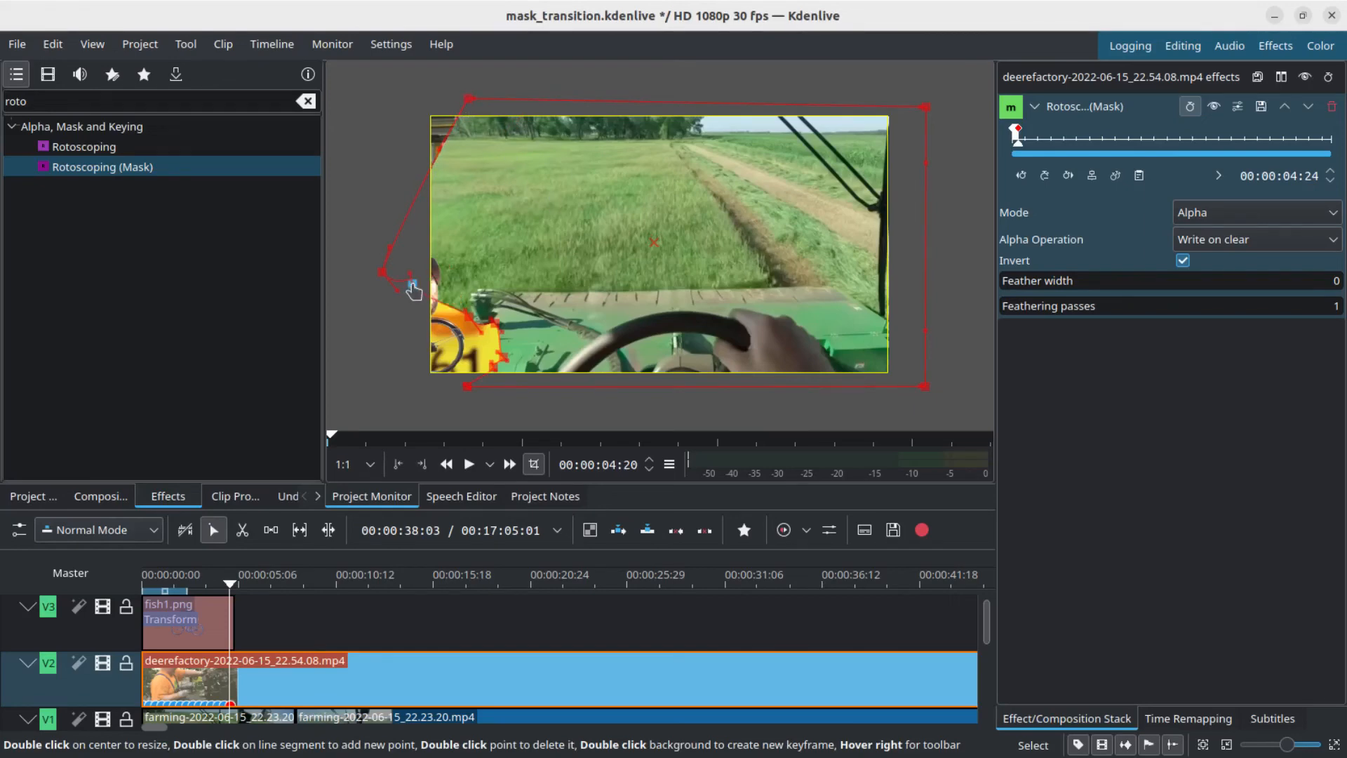
{"action": "left_click_drag", "start_coordinate": [467, 320], "coordinate": [433, 386]}
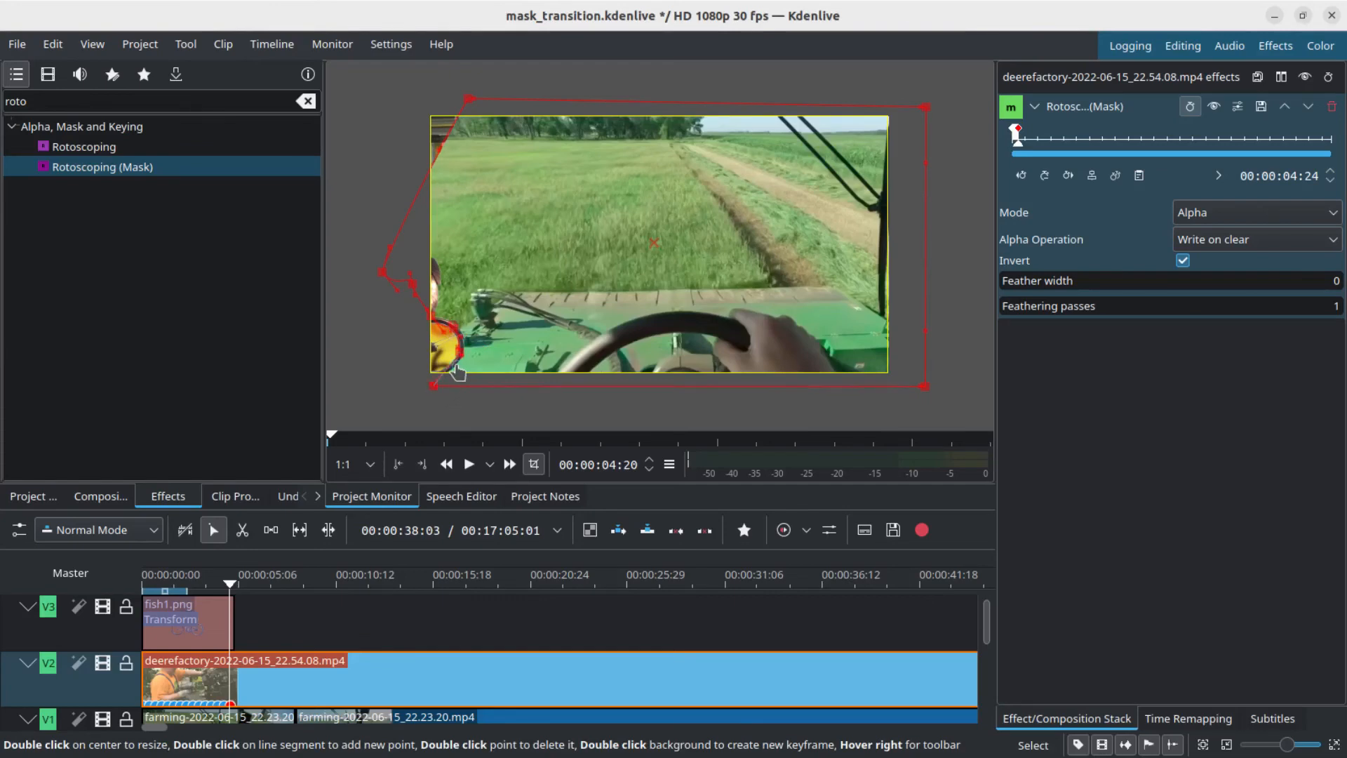
{"action": "double_click", "coordinate": [412, 283]}
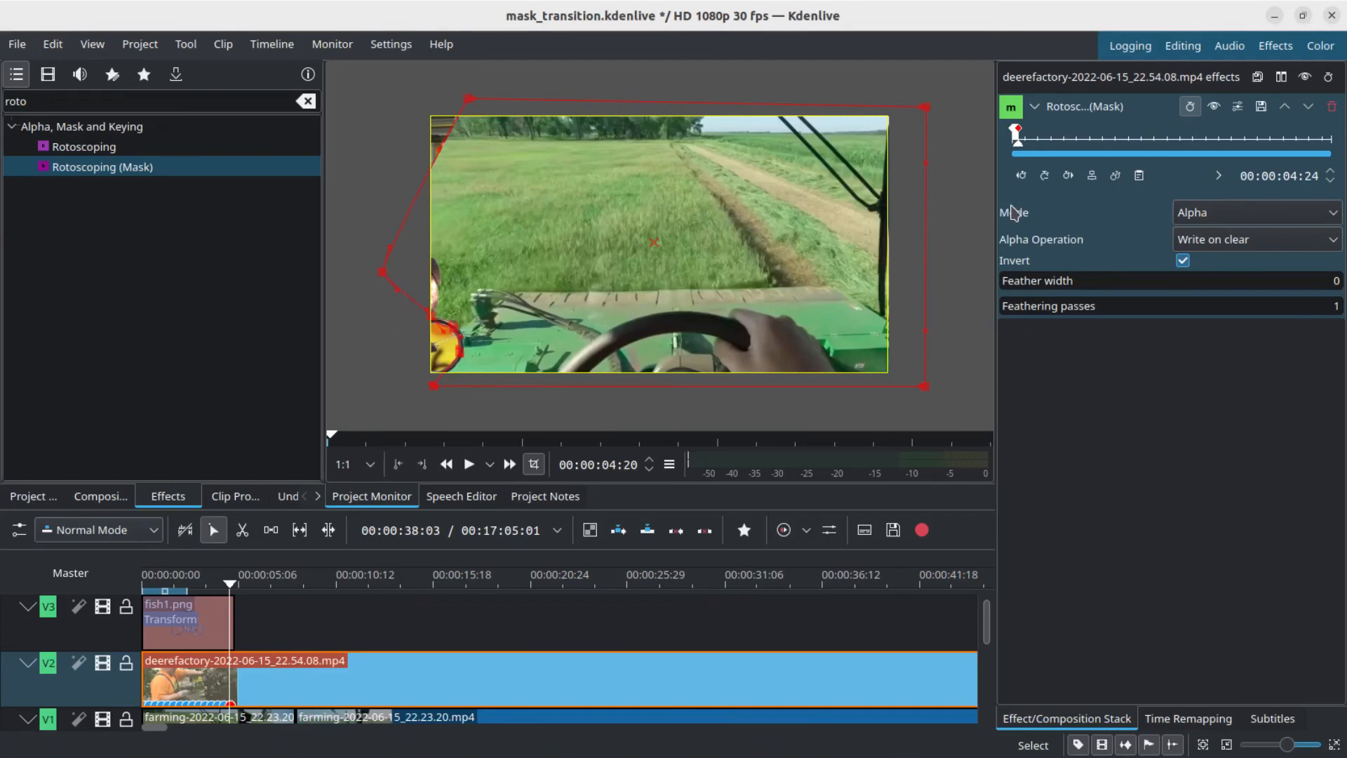
At 00:00:05:00, move the mask's upper-left corner outside the frame's left edge
{"action": "key", "text": "Right"}
{"action": "key", "text": "Right"}
{"action": "key", "text": "Right"}
{"action": "key", "text": "Right"}
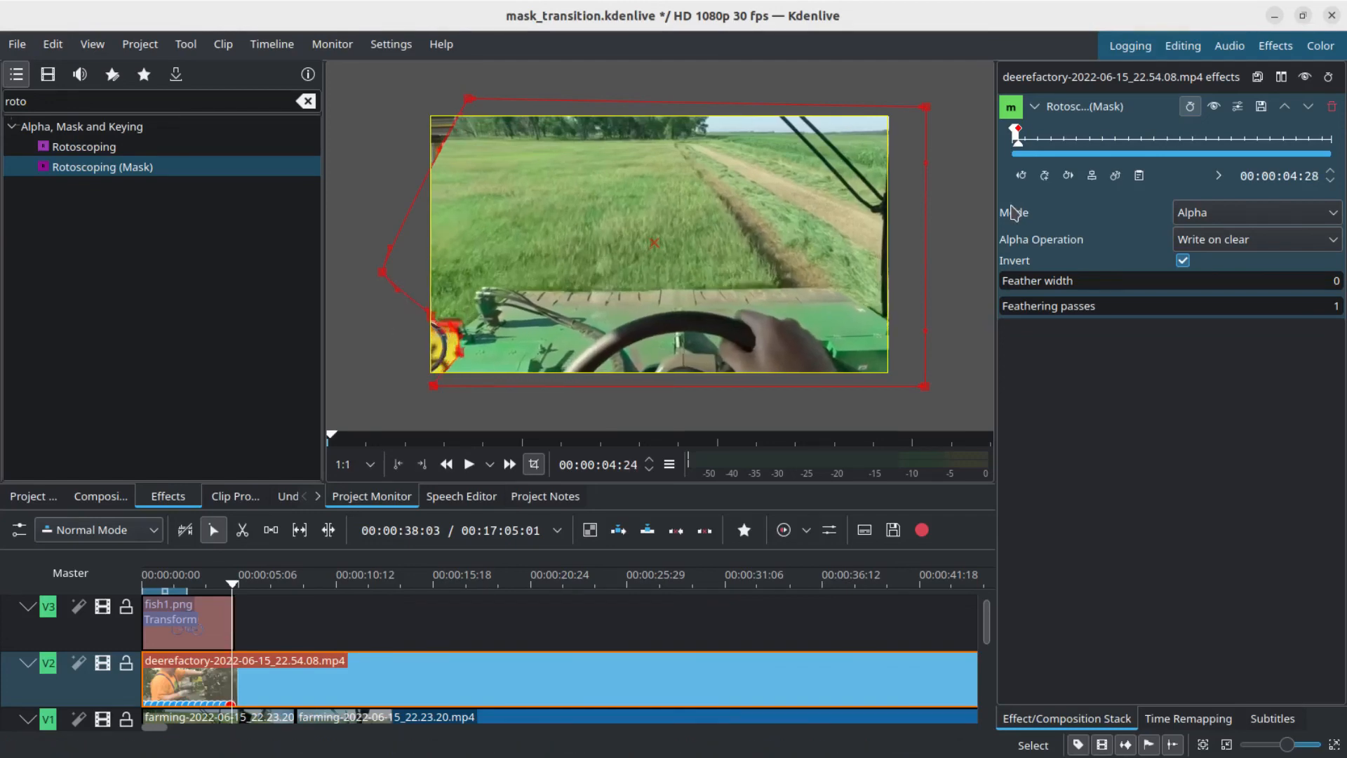
{"action": "key", "text": "Right"}
{"action": "key", "text": "Right"}
{"action": "key", "text": "Right"}
{"action": "key", "text": "Right"}
{"action": "key", "text": "Right"}
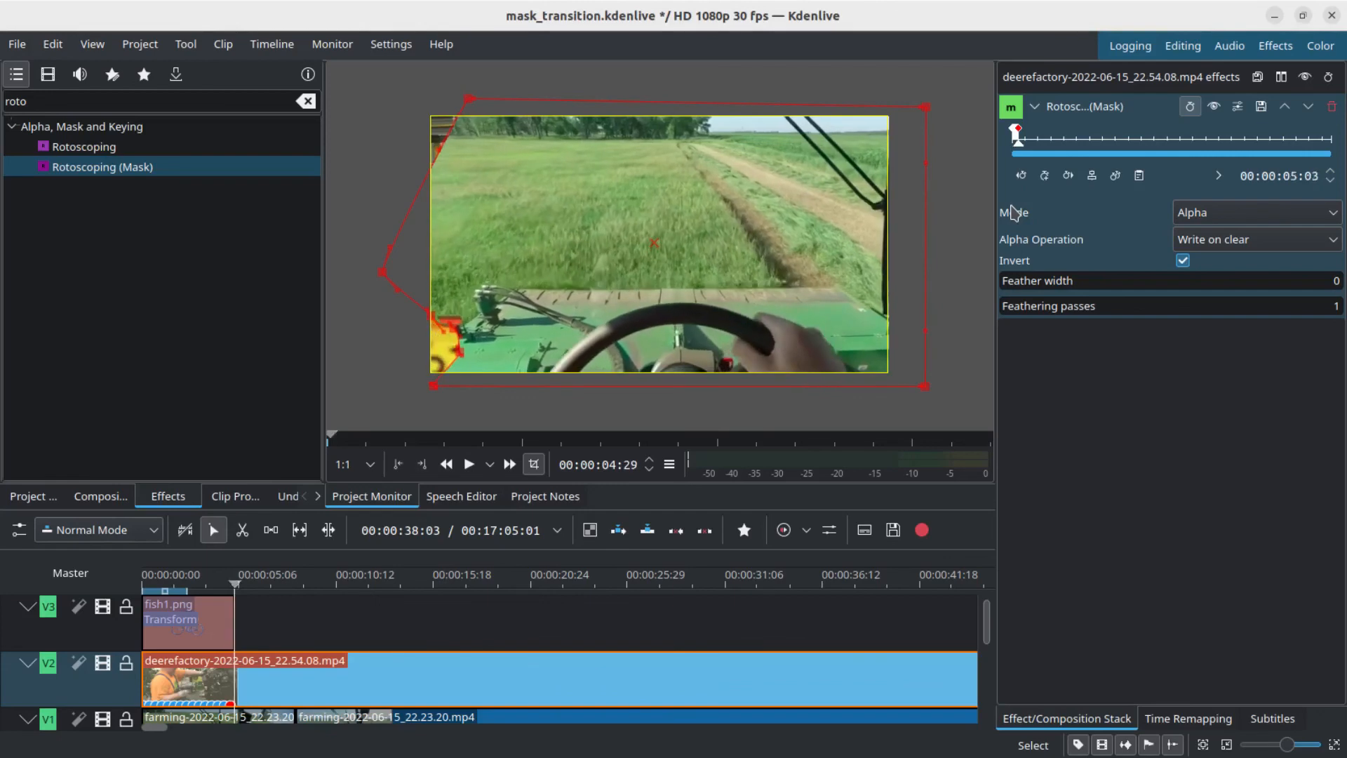
{"action": "key", "text": "Right"}
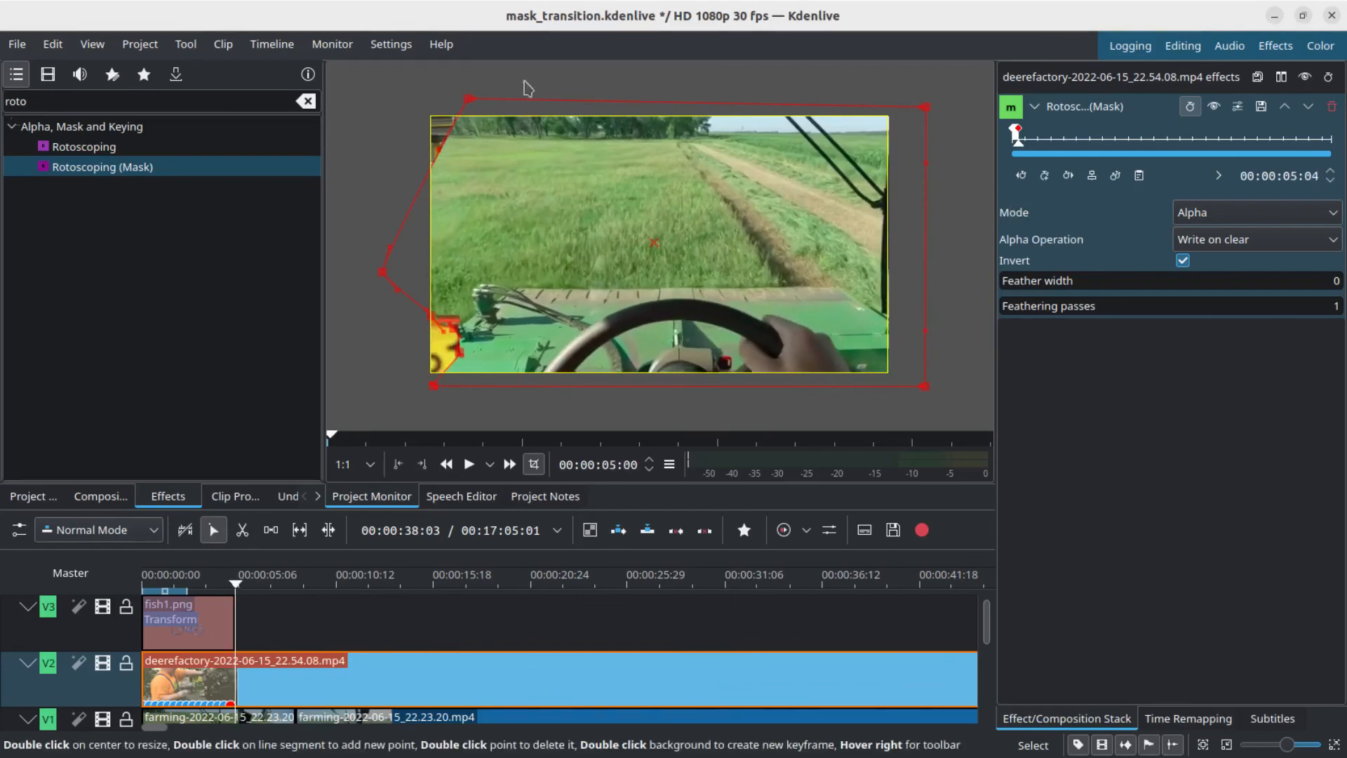
{"action": "left_click_drag", "start_coordinate": [469, 99], "coordinate": [405, 97]}
Delete the three mask points around the rear wheel so the mask's left side lies outside the frame
{"action": "double_click", "coordinate": [460, 353]}
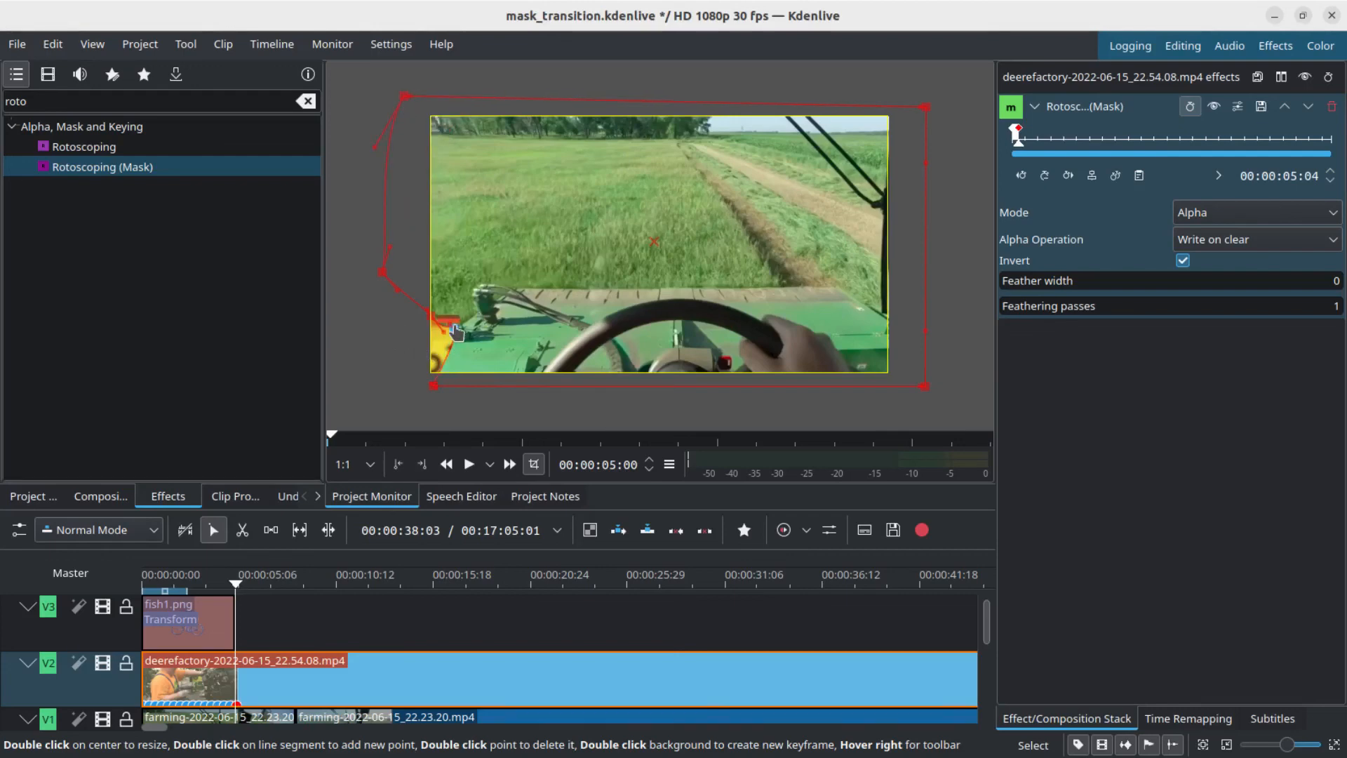
{"action": "double_click", "coordinate": [454, 331]}
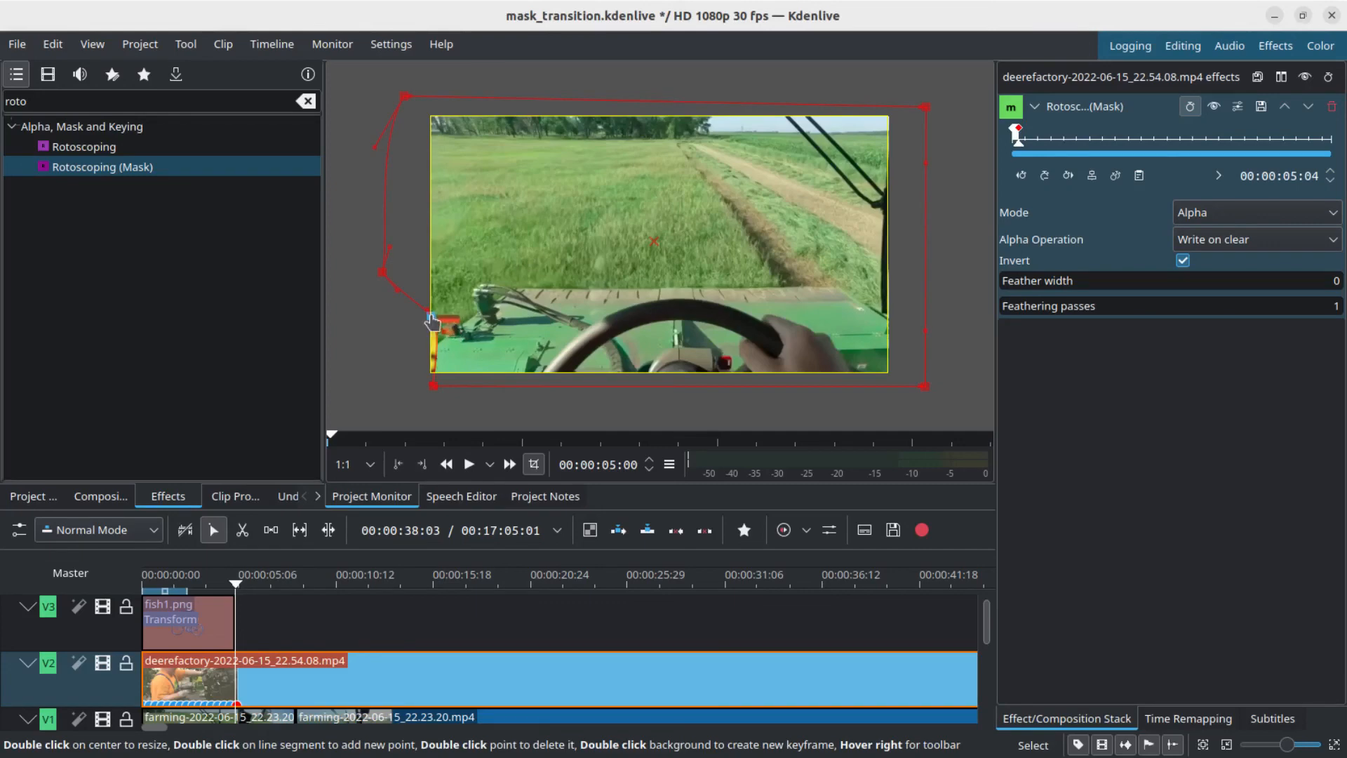
{"action": "double_click", "coordinate": [431, 319]}
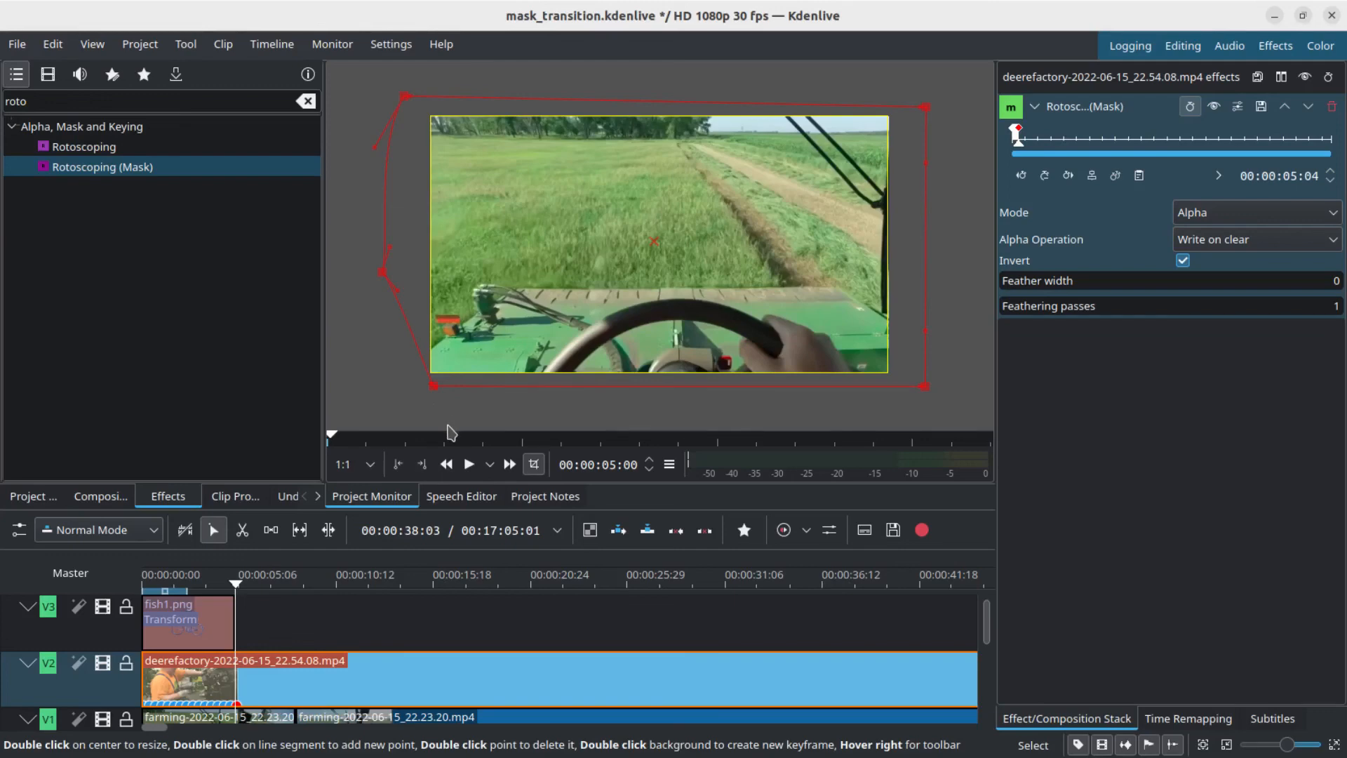
Split the deerefactory clip on V2 at 00:00:05:00 and delete the part after the cut
{"action": "left_click", "coordinate": [242, 530]}
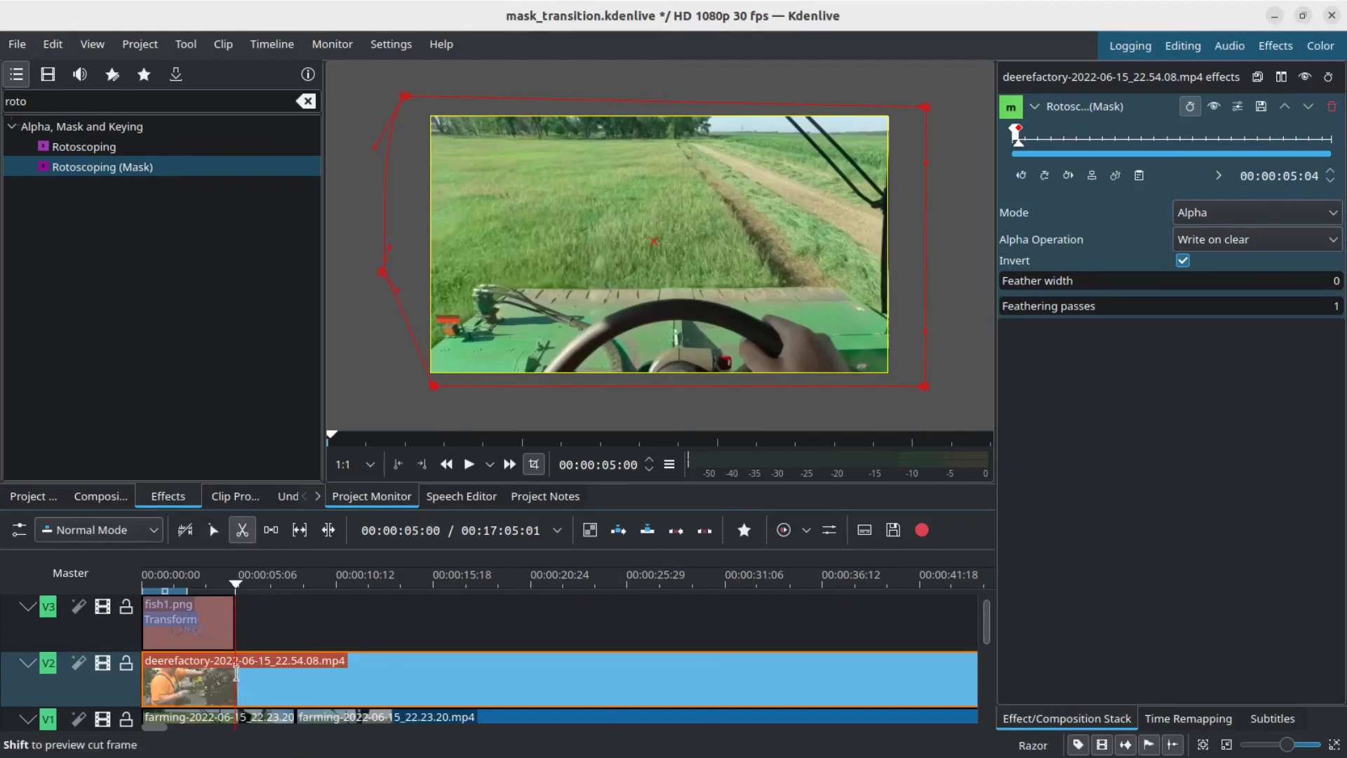
{"action": "left_click", "coordinate": [236, 672]}
{"action": "key", "text": "s"}
{"action": "right_click", "coordinate": [353, 675]}
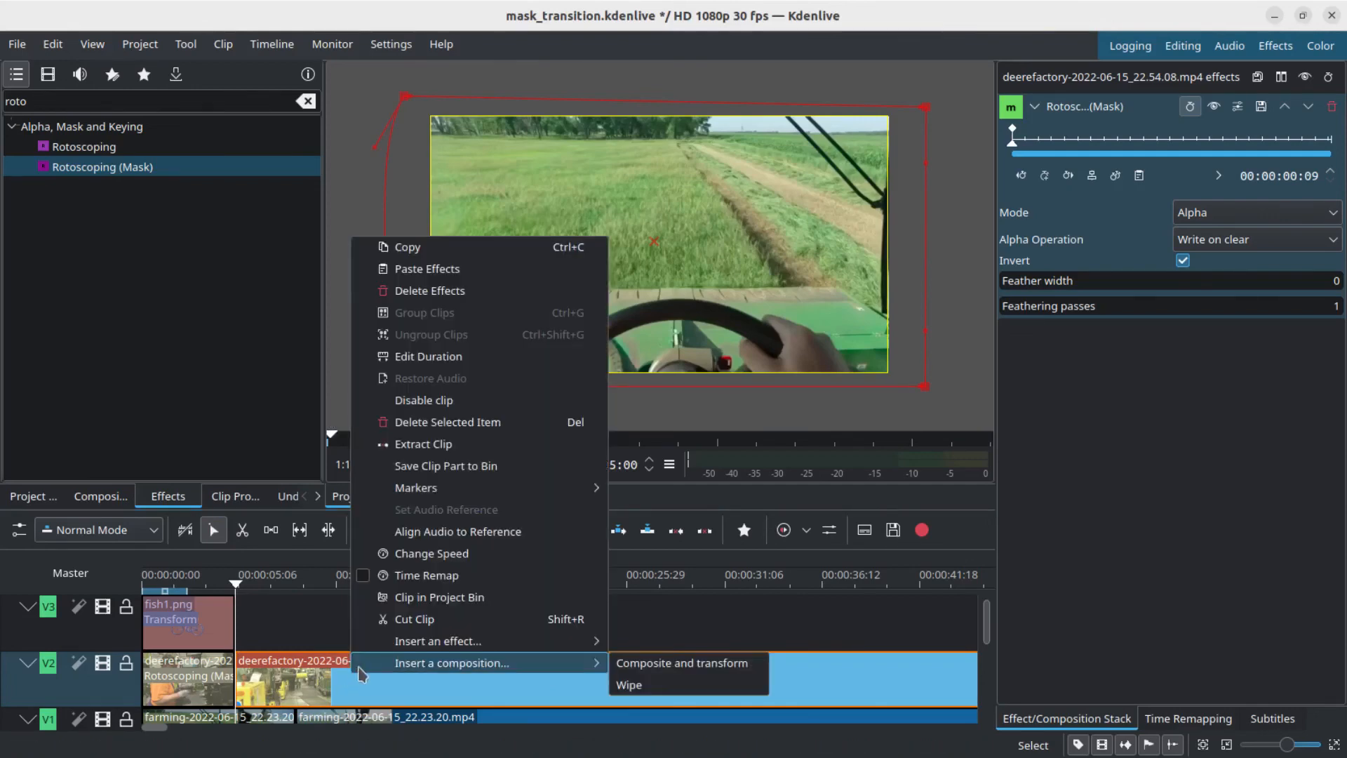
{"action": "left_click", "coordinate": [358, 682]}
{"action": "key", "text": "Delete"}
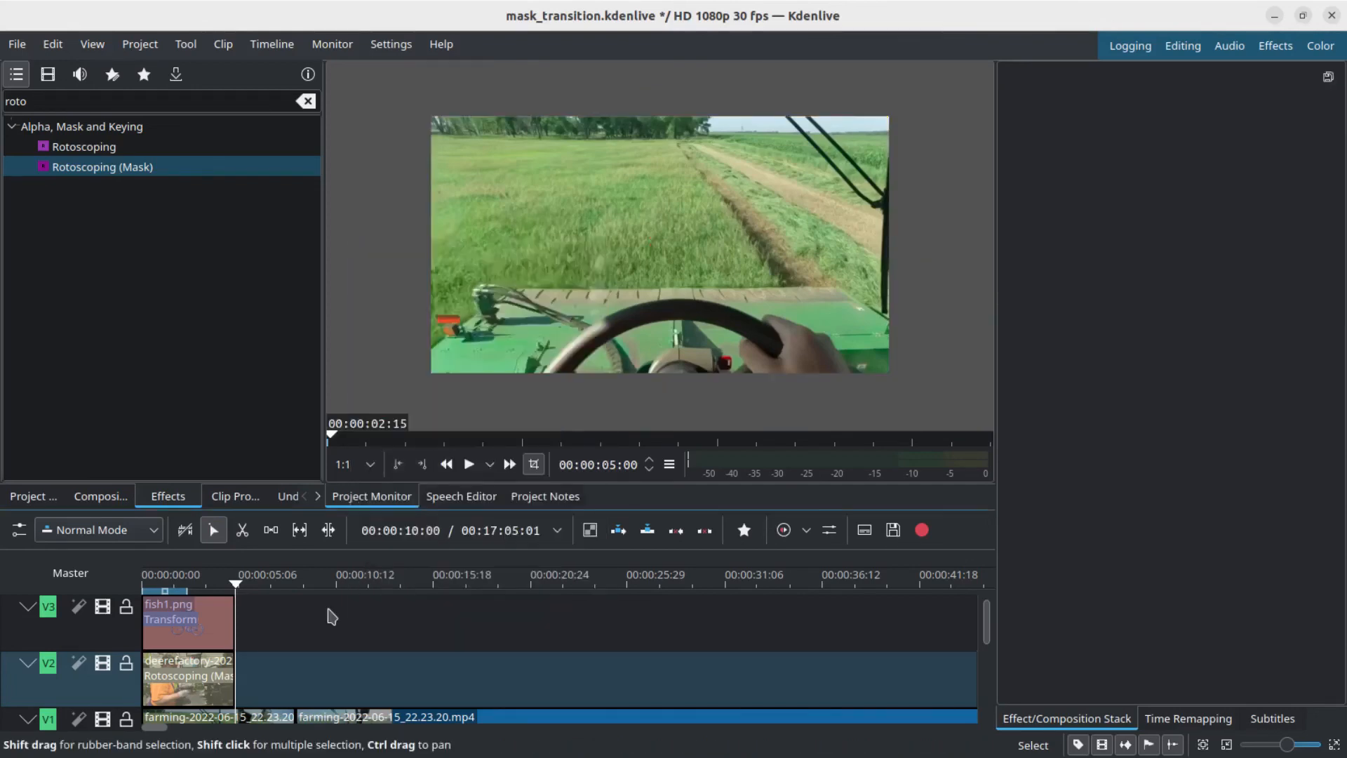
Play the mask transition from the start of the timeline
{"action": "left_click", "coordinate": [146, 586]}
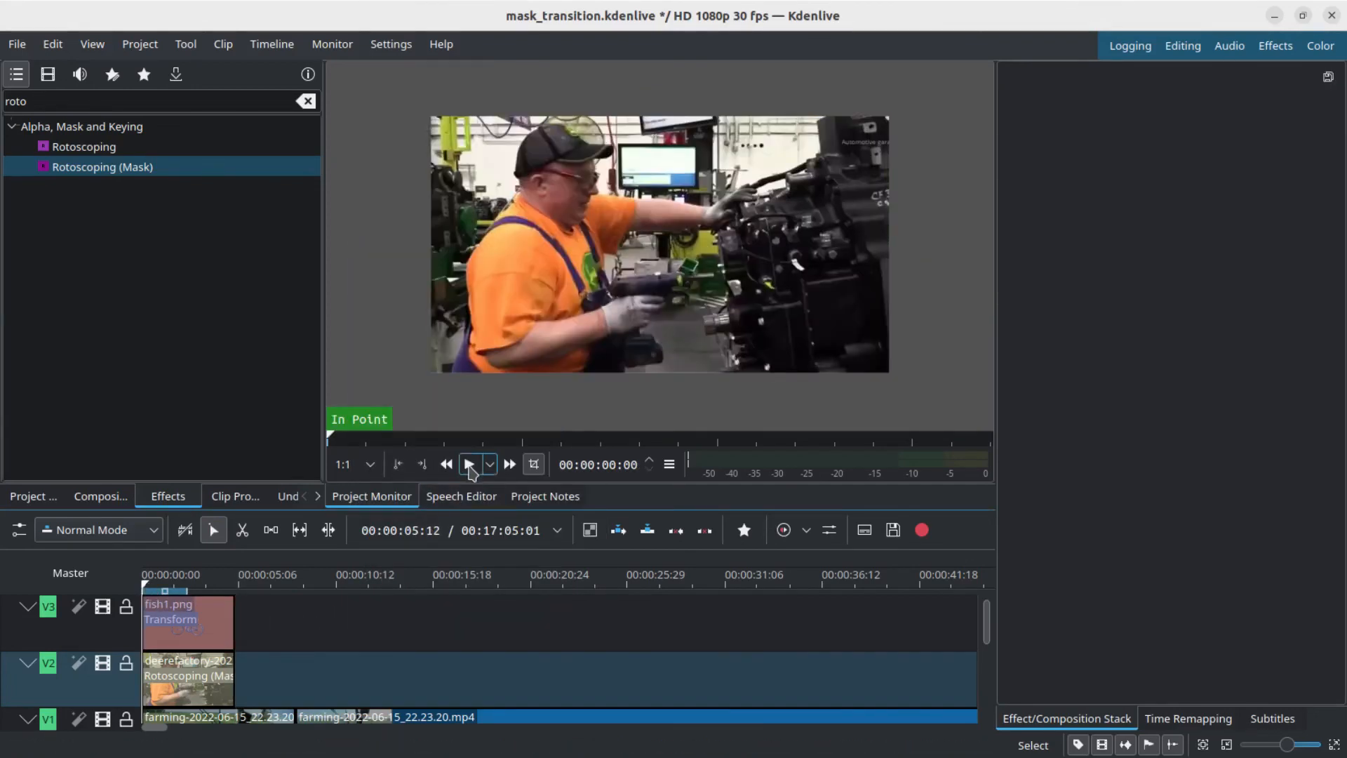
{"action": "left_click", "coordinate": [470, 468]}
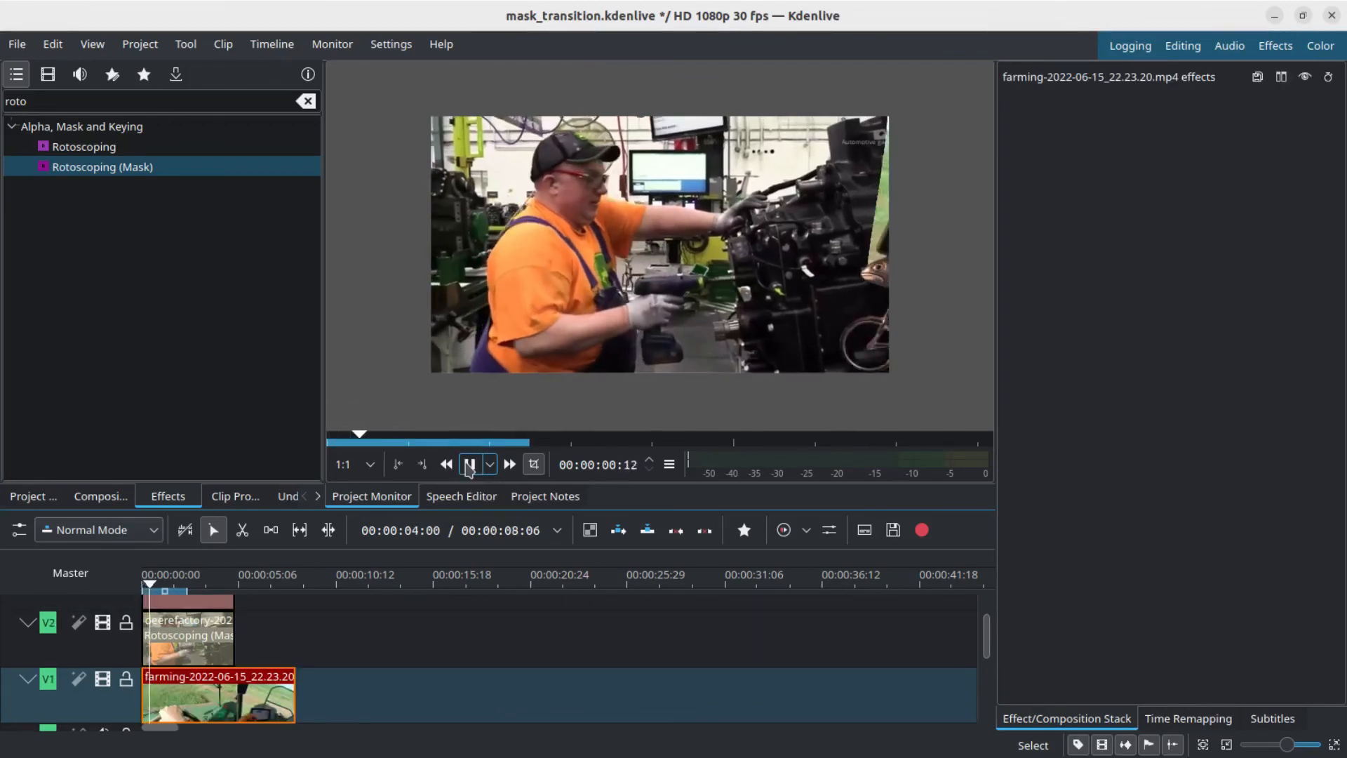